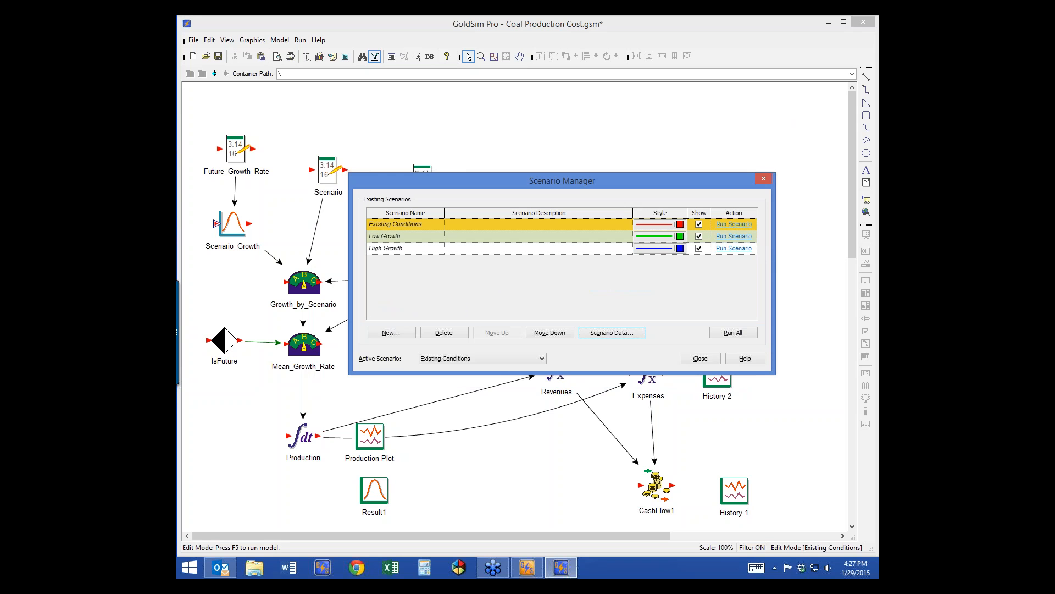
Step: Run the Existing Conditions scenario and close the Production chart comparing the three scenarios
left_click(734, 223)
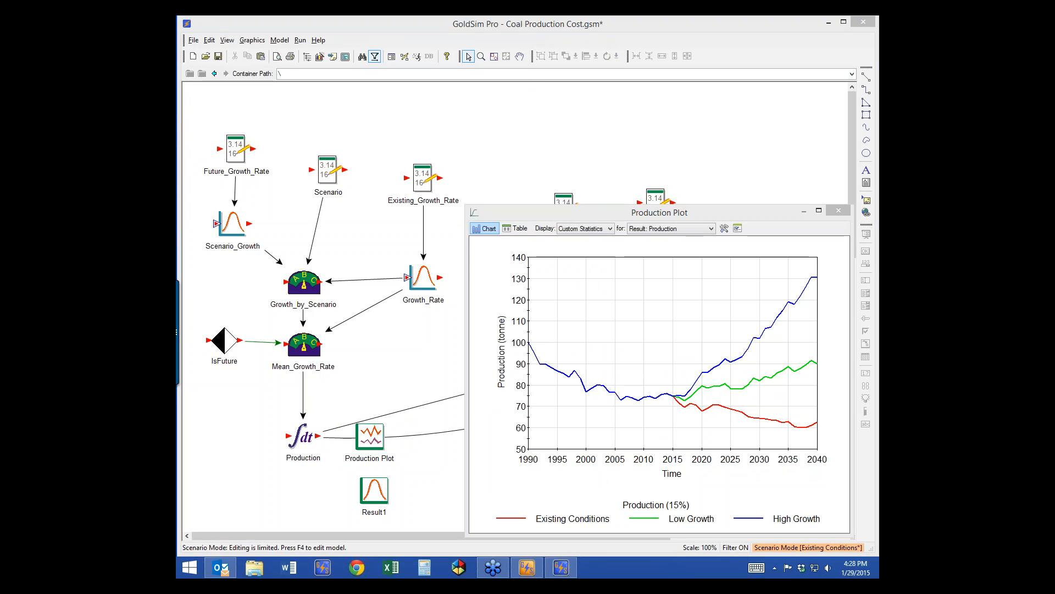
left_click(838, 211)
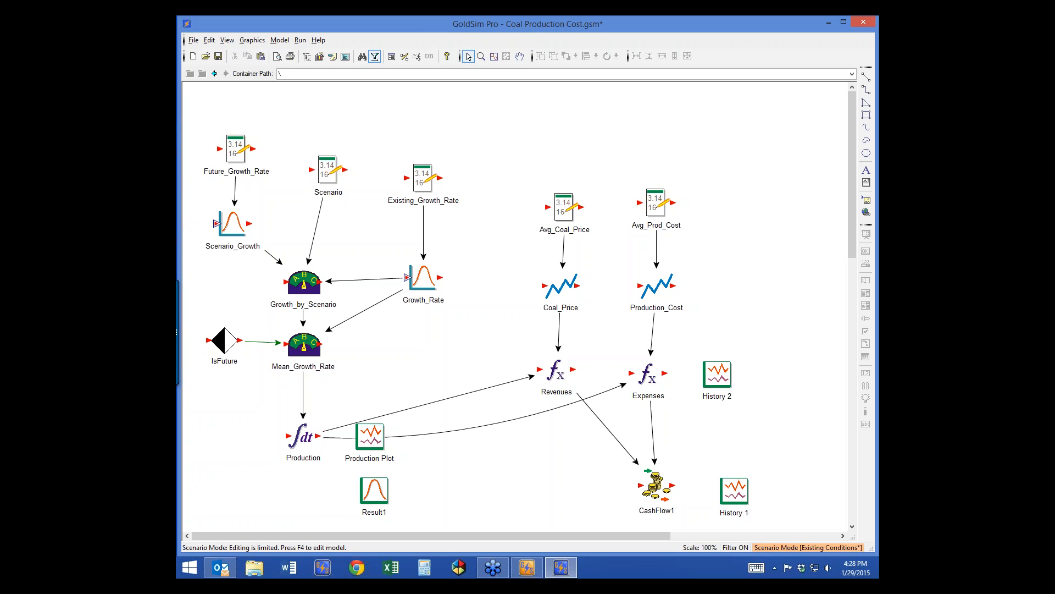
Step: Check the History 2 element's inputs, Revenues and Expenses
mouse_move(718, 373)
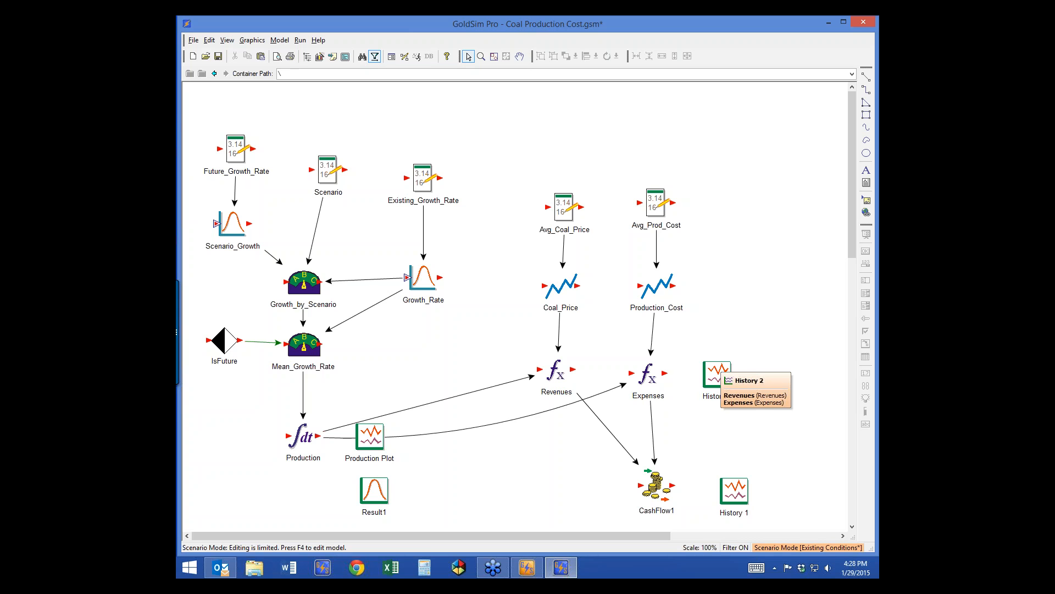
Step: Review the History 2 chart and its properties, then close both unchanged
double_click(717, 373)
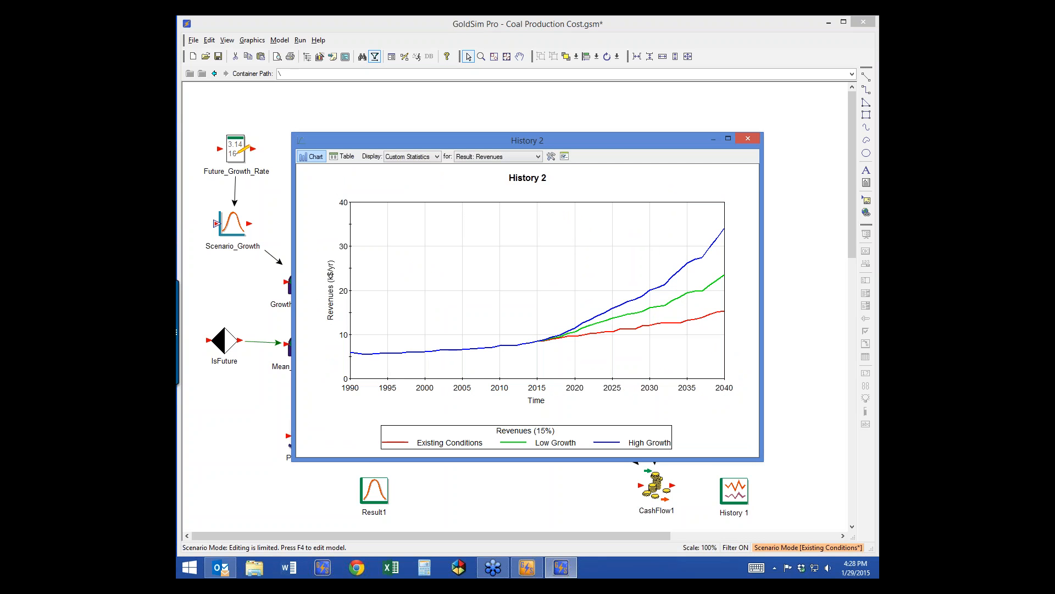
left_click(564, 157)
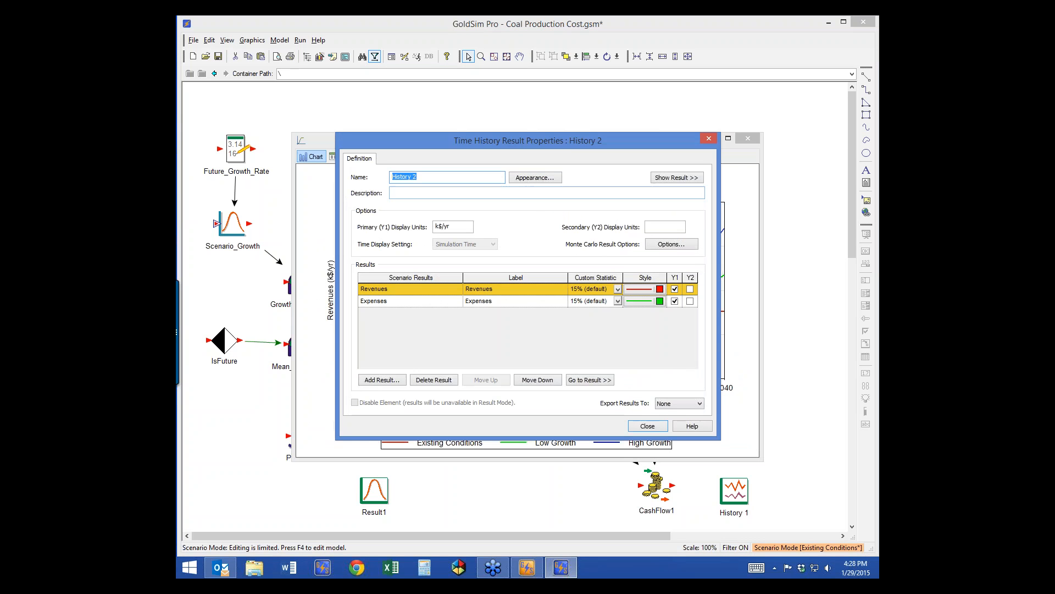
left_click(410, 302)
left_click(648, 426)
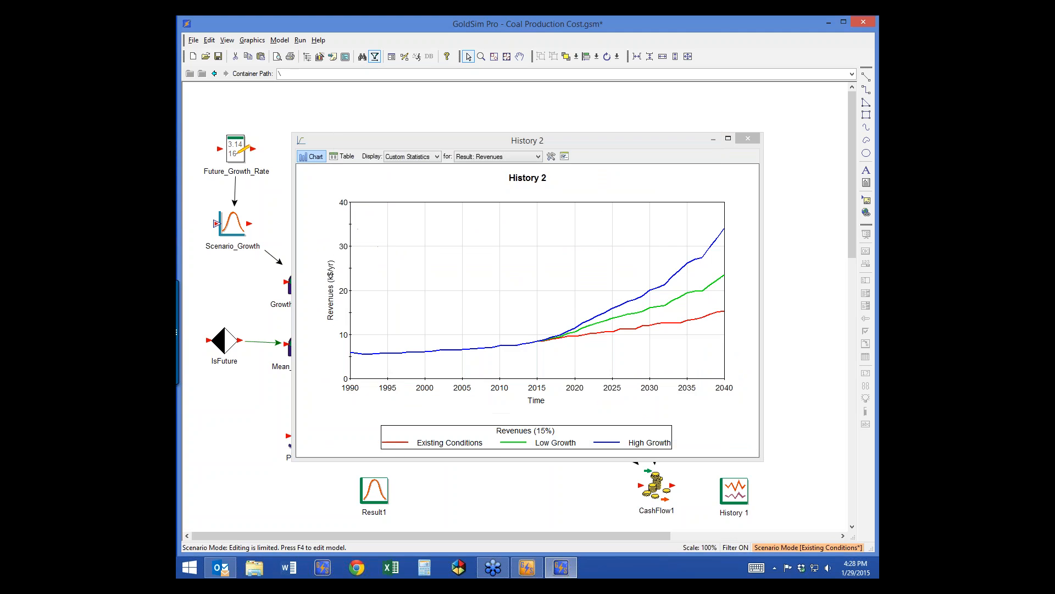
left_click(748, 138)
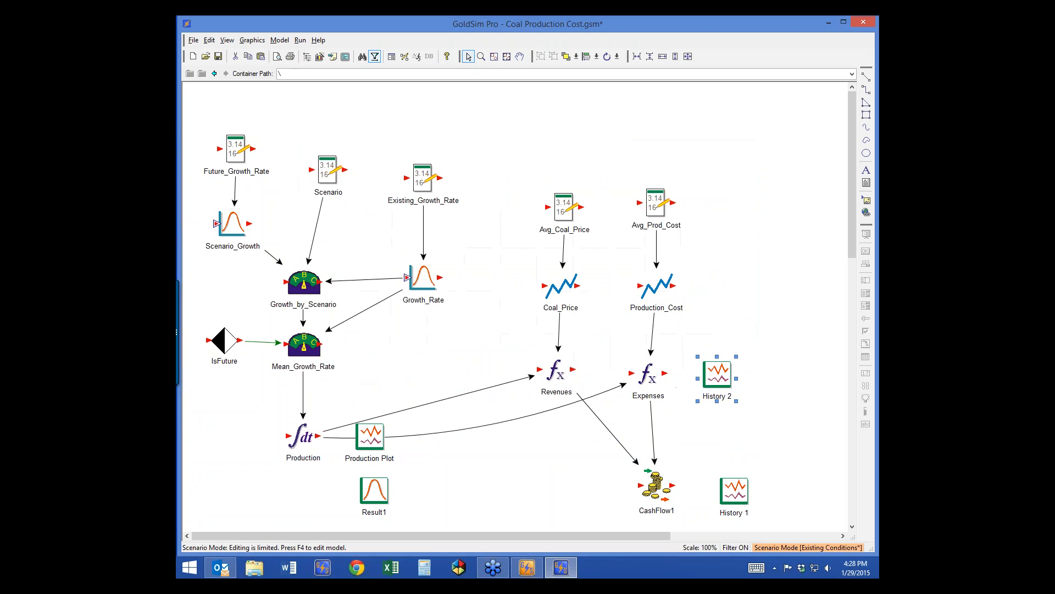
Step: Return to Edit Mode and add Production to History 2 on the Y2 axis in tonnes
key("F4")
key("Return")
double_click(717, 375)
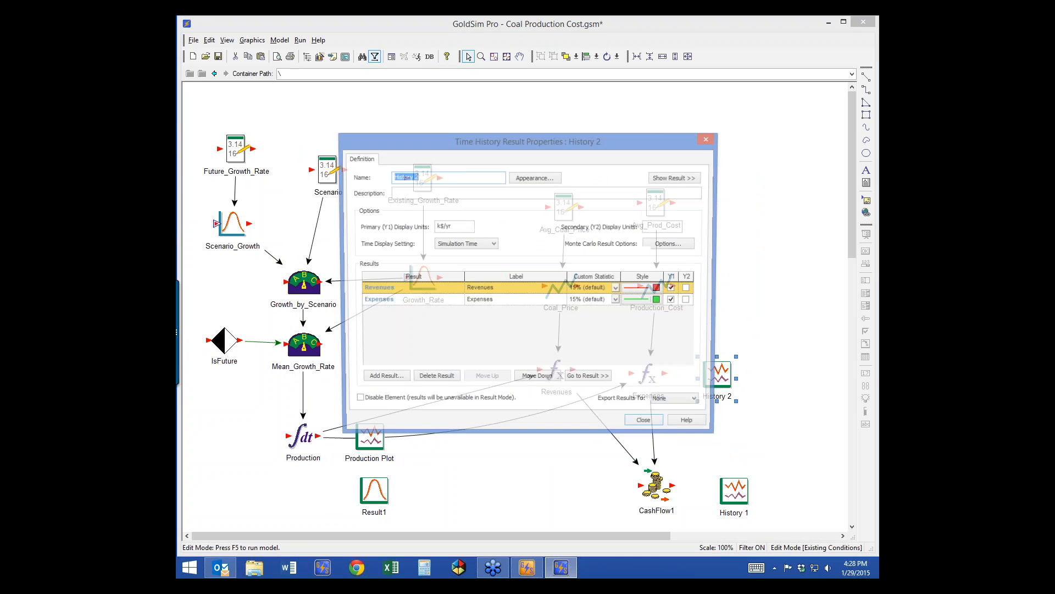
left_click(407, 301)
left_click(382, 380)
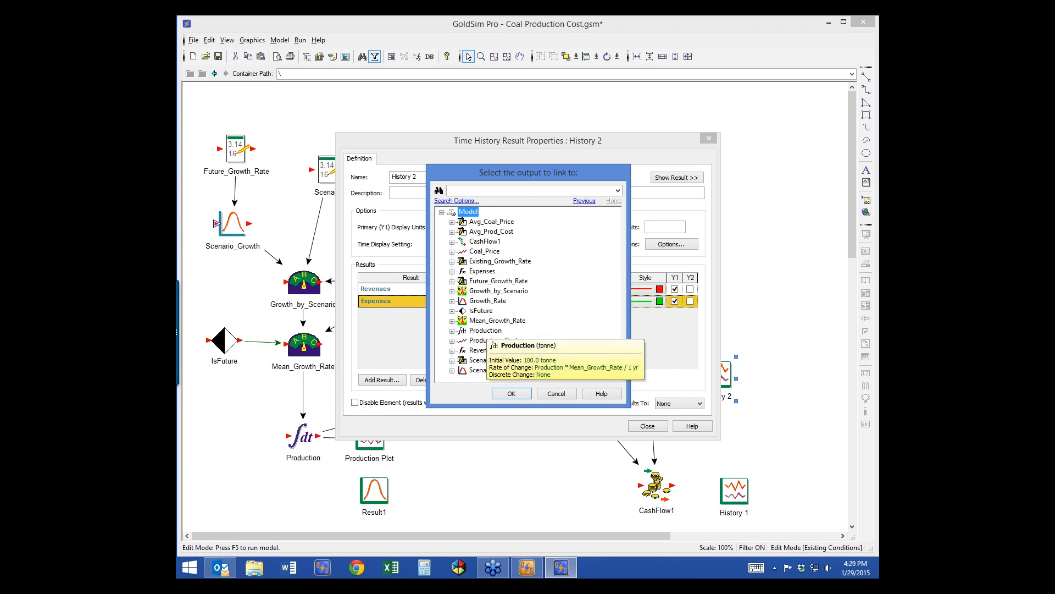
double_click(485, 330)
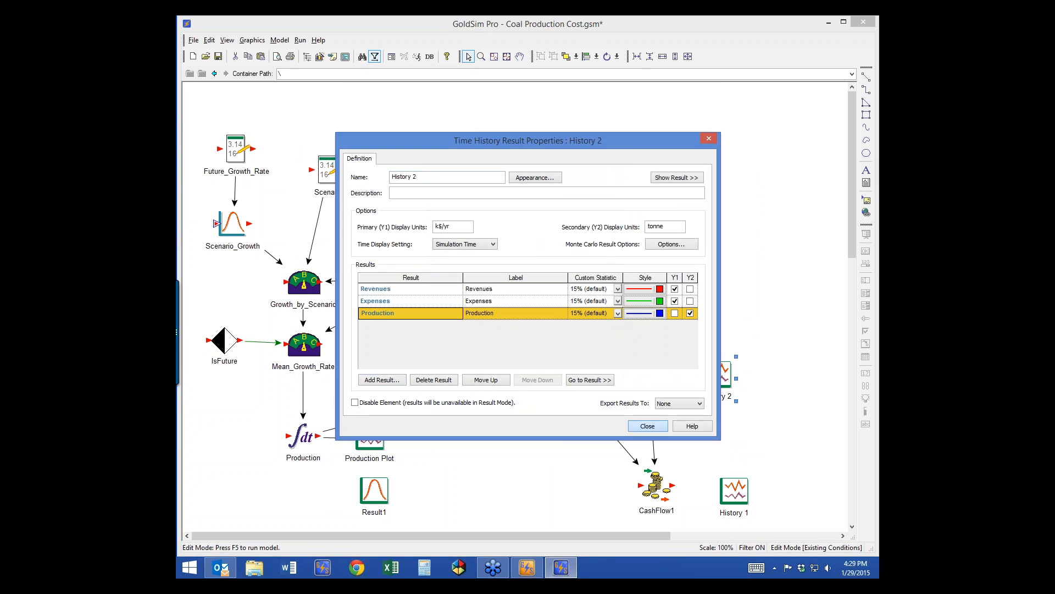
left_click(648, 426)
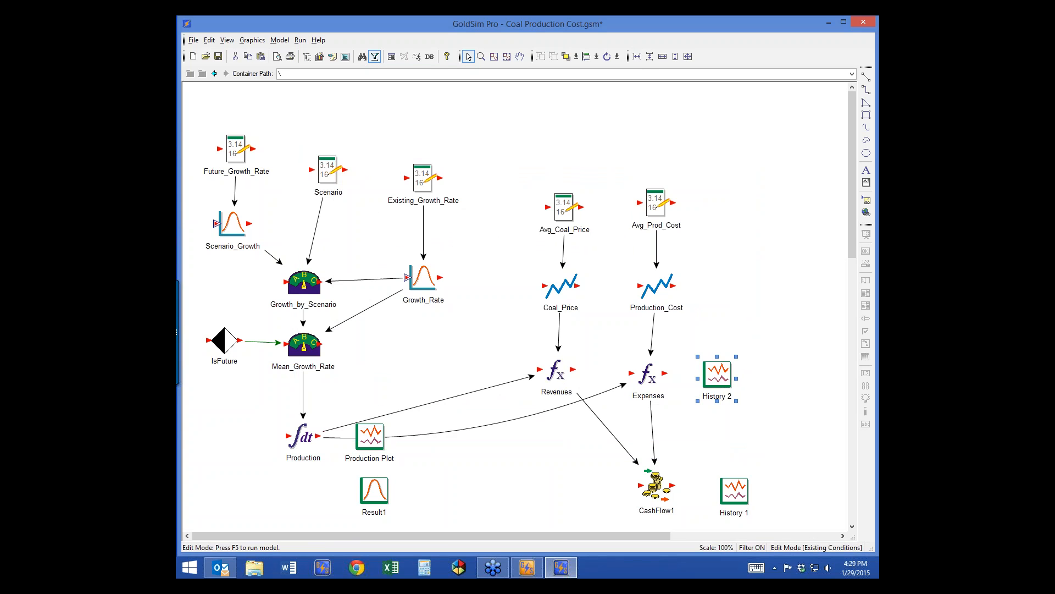
key("F7")
Step: Run all three scenarios and show History 2 for All Results & Scenarios
left_click(699, 345)
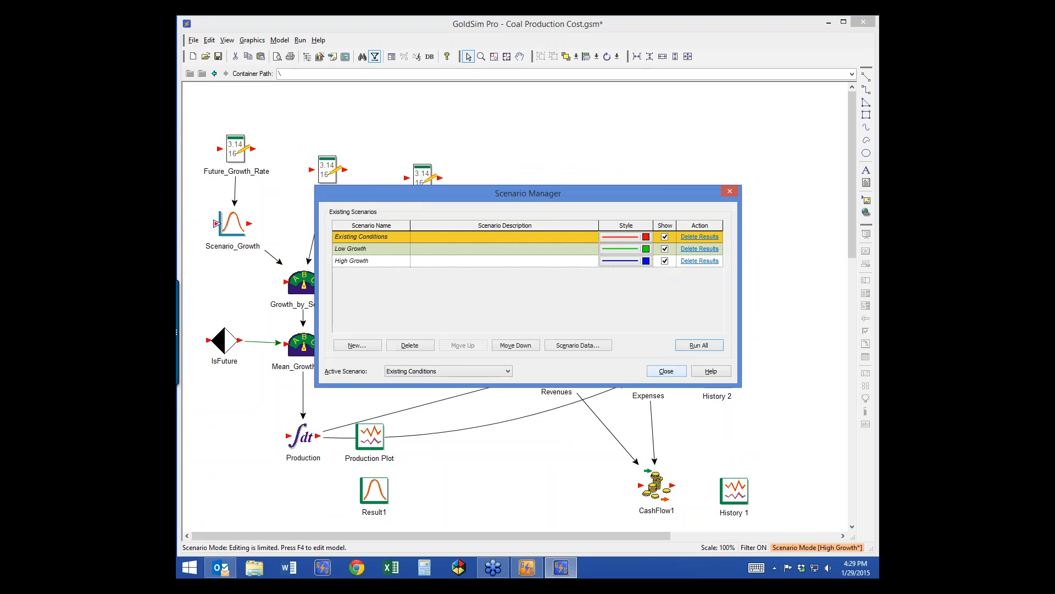
left_click(666, 371)
double_click(718, 376)
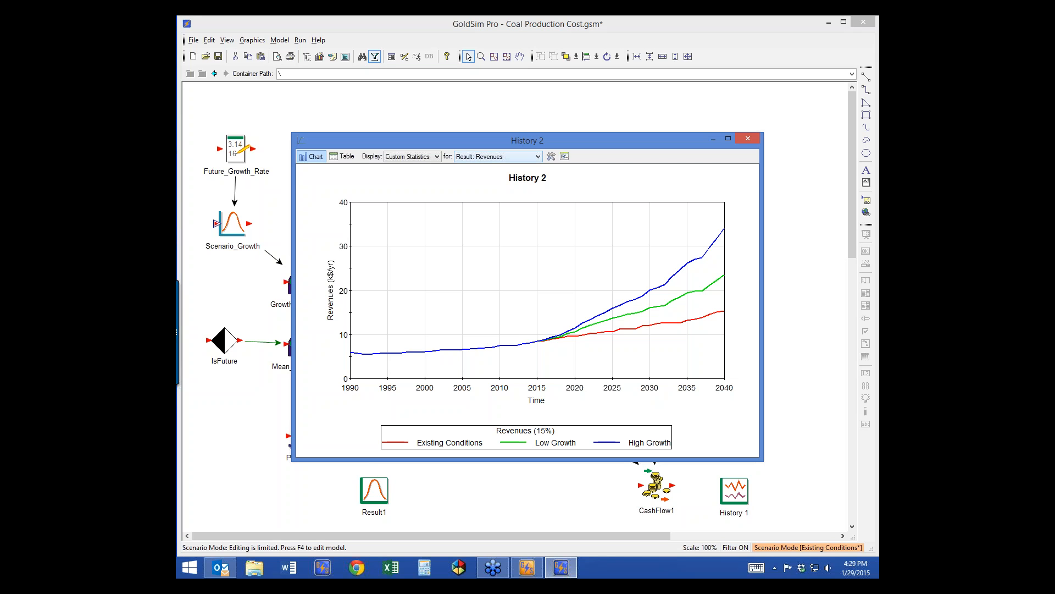
left_click(493, 188)
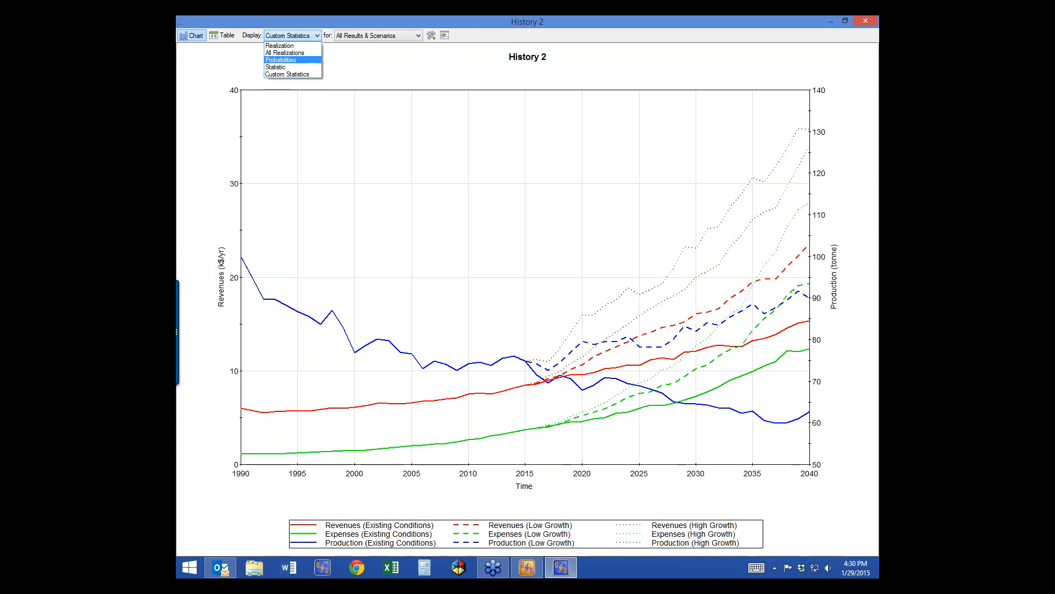
Step: Display every Revenues realization in the History 2 chart, then close it
left_click(281, 60)
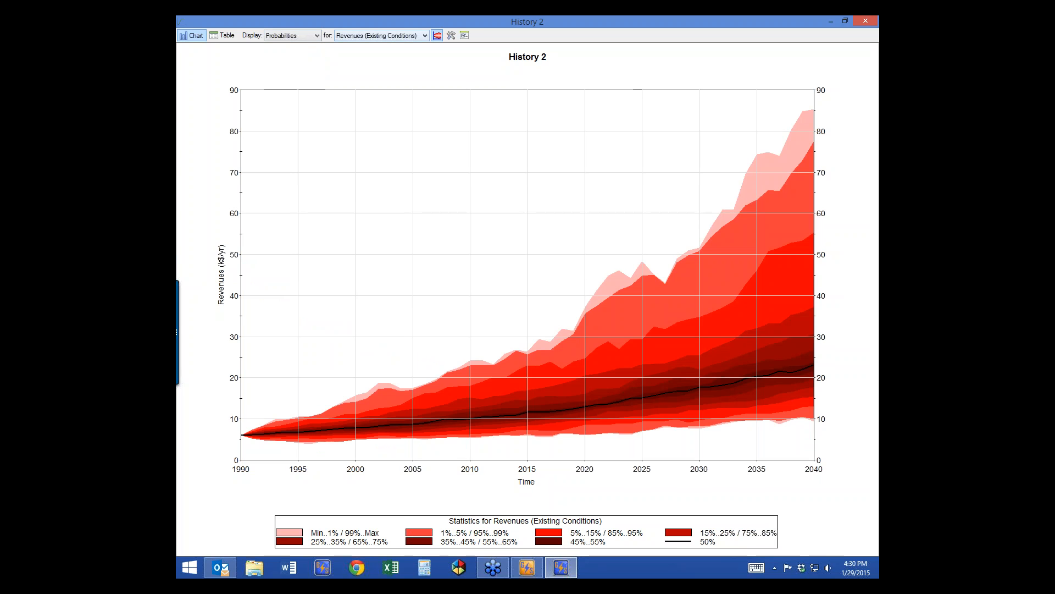
left_click(425, 36)
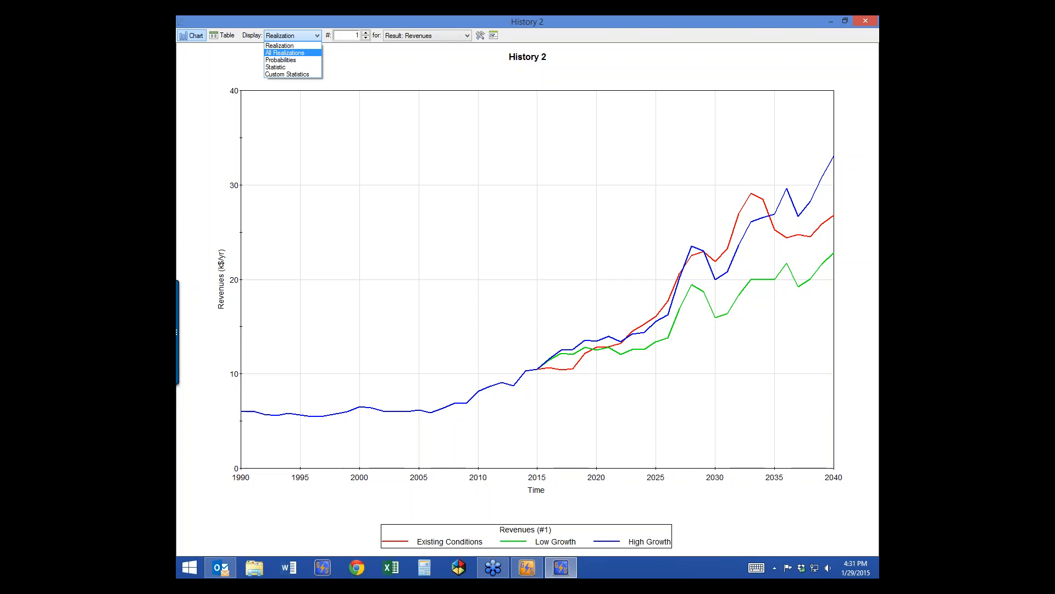
left_click(292, 53)
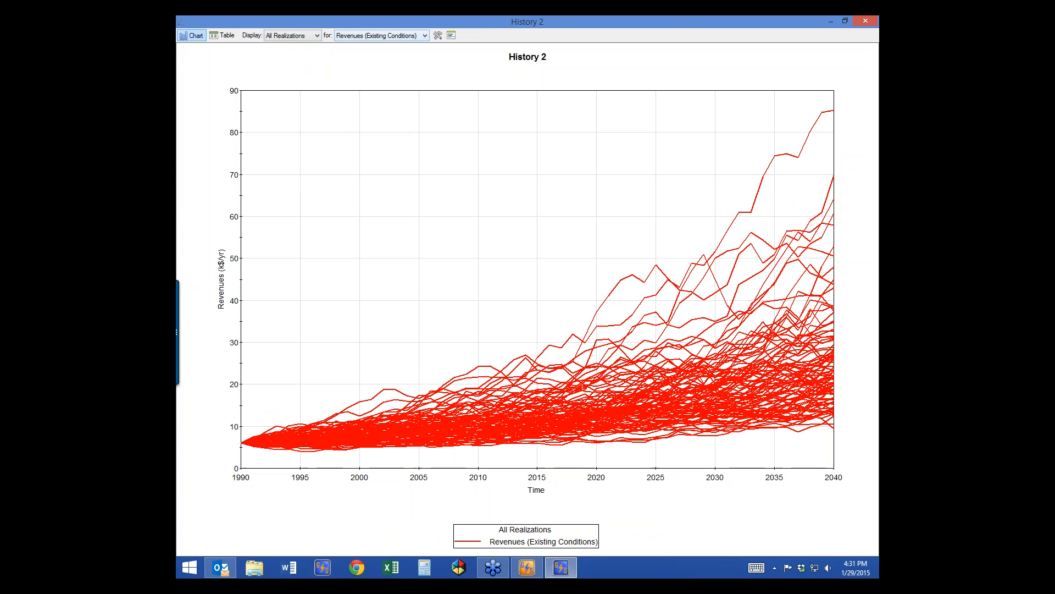
left_click(293, 35)
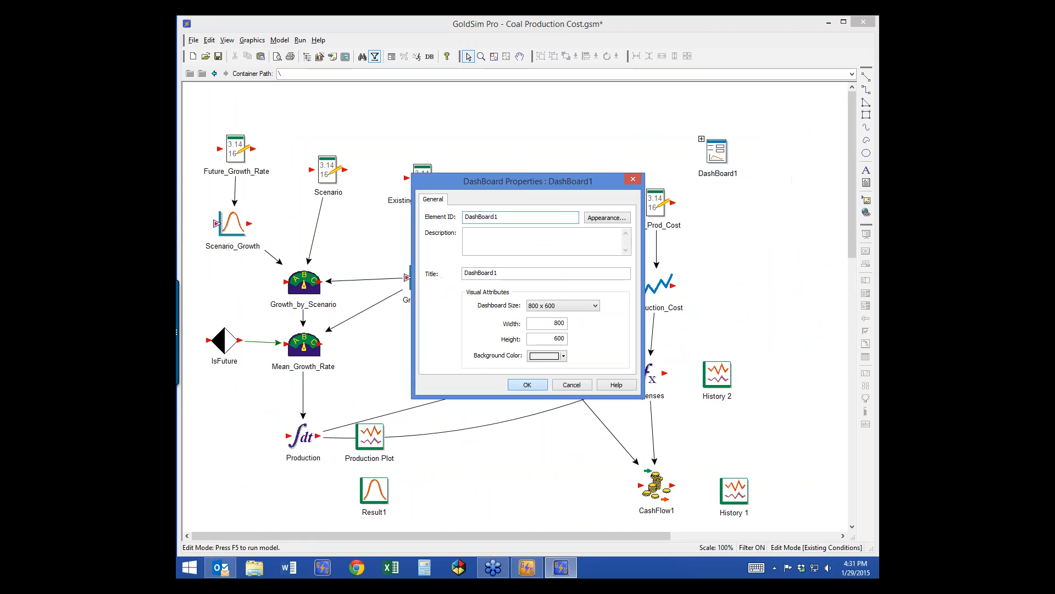
left_click(527, 385)
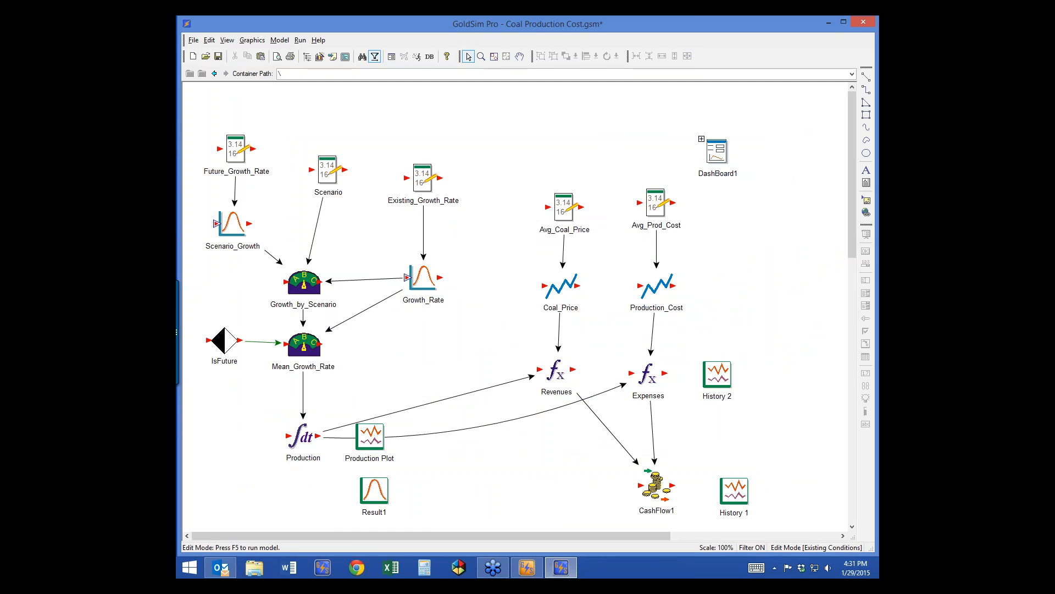
Step: Place a button labelled 'Production' on DashBoard1 and go back to the root container
double_click(714, 147)
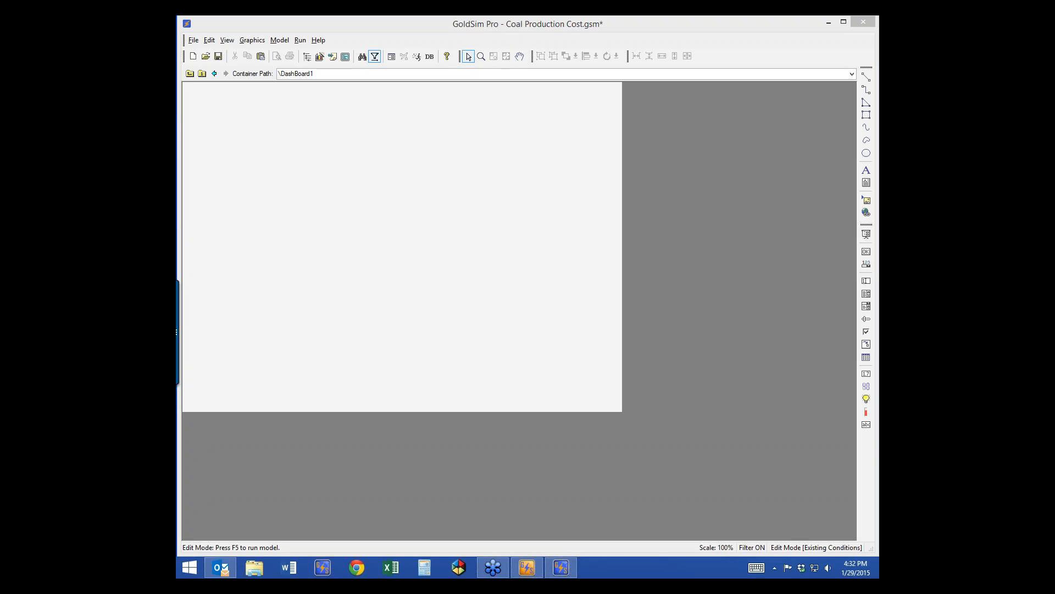
left_click(474, 188)
double_click(475, 187)
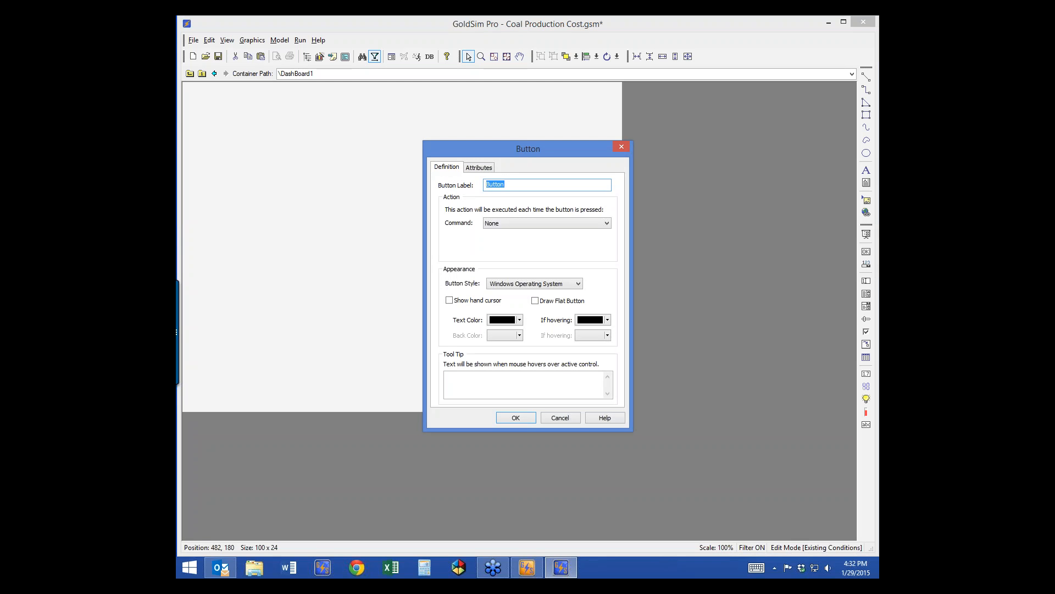
type("Production")
key("Return")
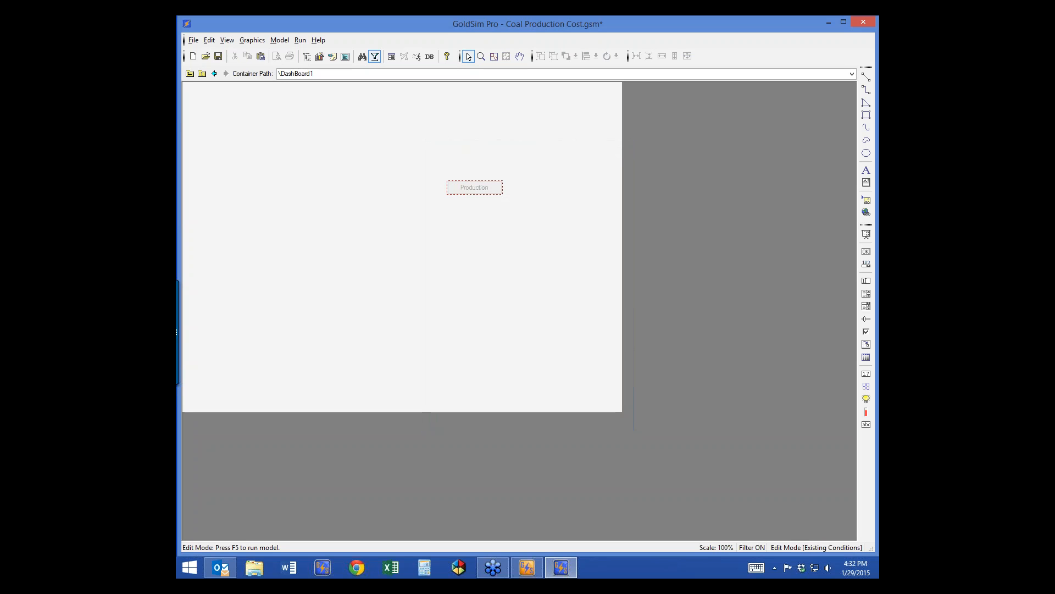
left_click(190, 73)
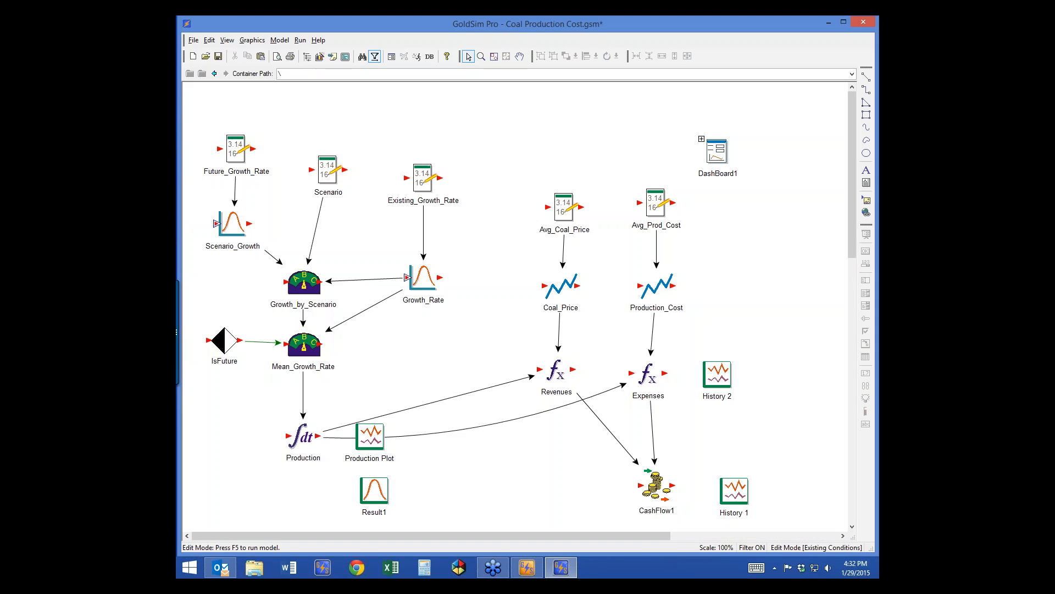
Step: Rename History 2 'Production Rev and Exp', describe it 'Production, Revenues, and Expenses', and run the simulation
left_click(717, 374)
double_click(718, 373)
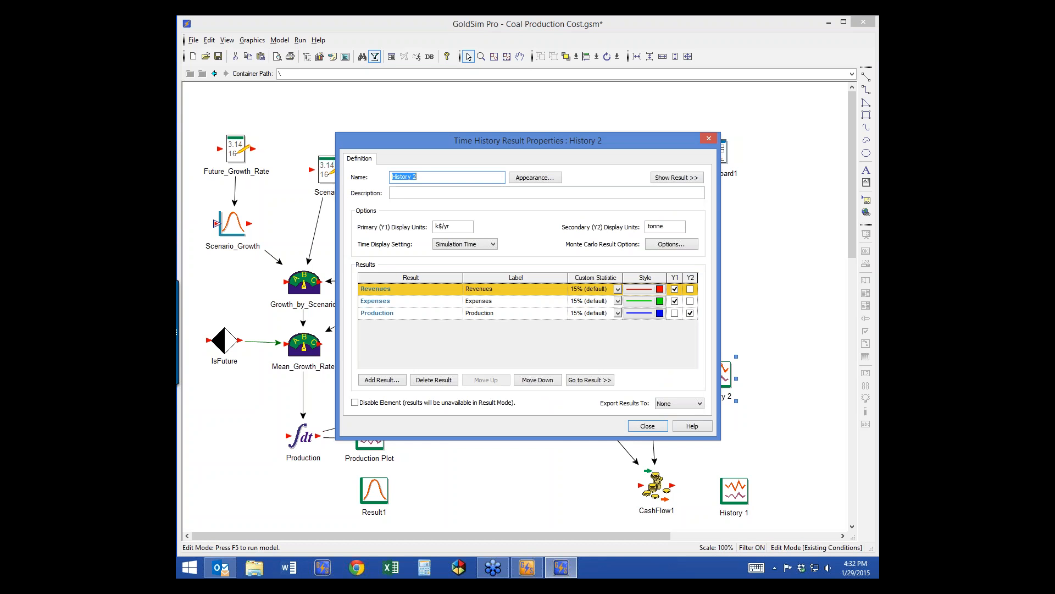
type("Production Rev and Exp")
key("Tab")
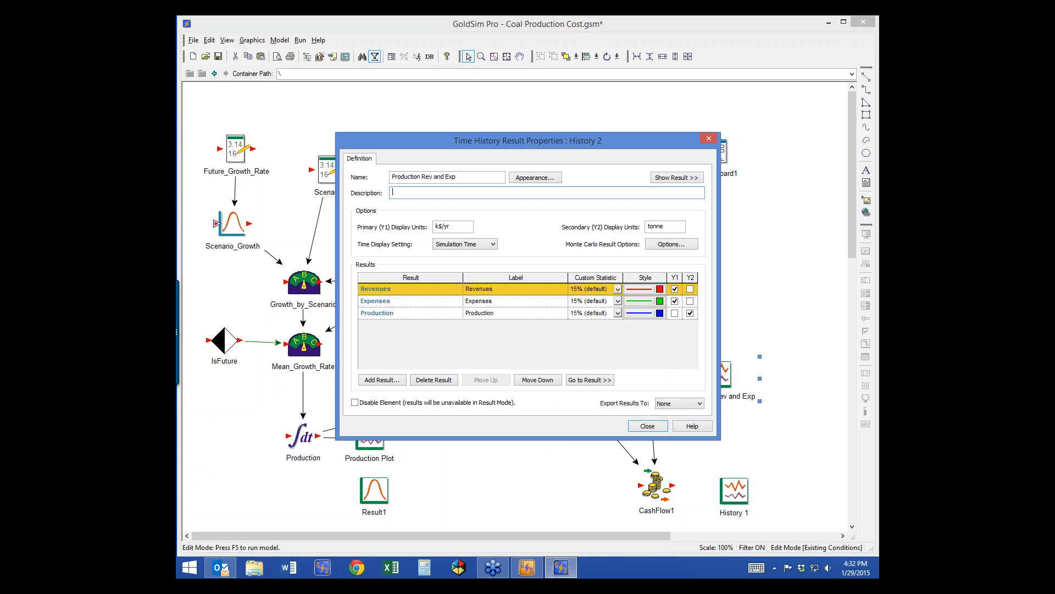
type("Production ")
type(" Revenues, and Expenses")
left_click(647, 426)
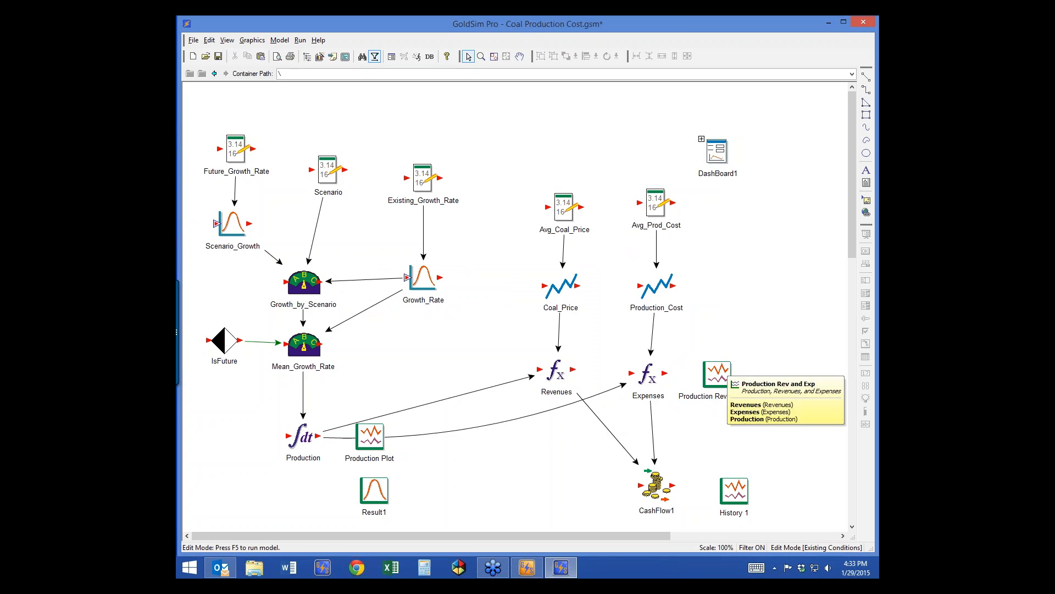
key("F5")
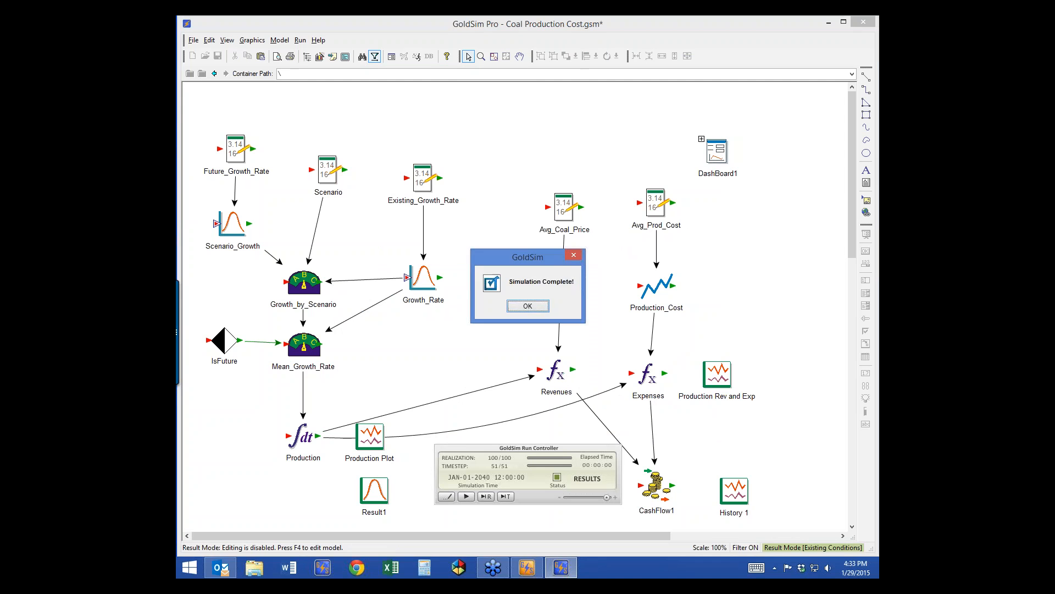
Step: Make the Production Rev and Exp chart header show the Result Description, then close the chart
key("Return")
double_click(717, 375)
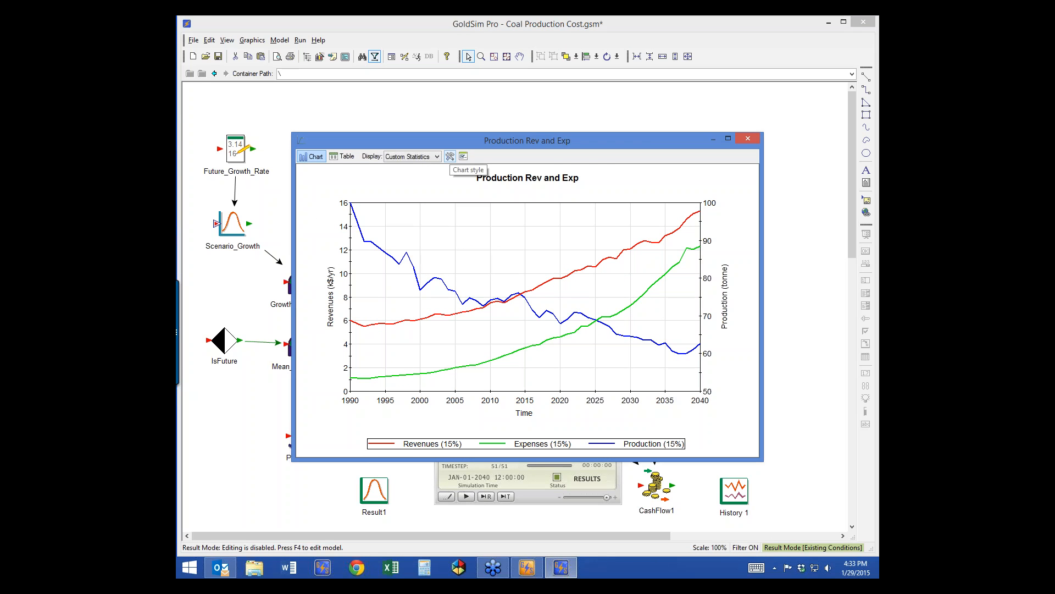
left_click(450, 156)
left_click(221, 190)
right_click(257, 216)
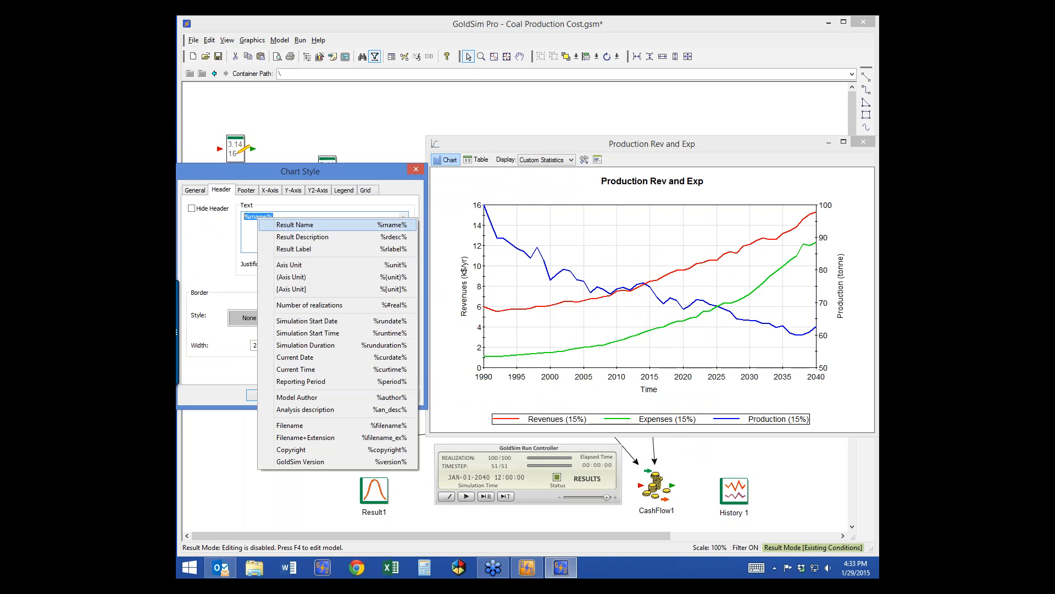
left_click(301, 236)
left_click(355, 396)
left_click(266, 396)
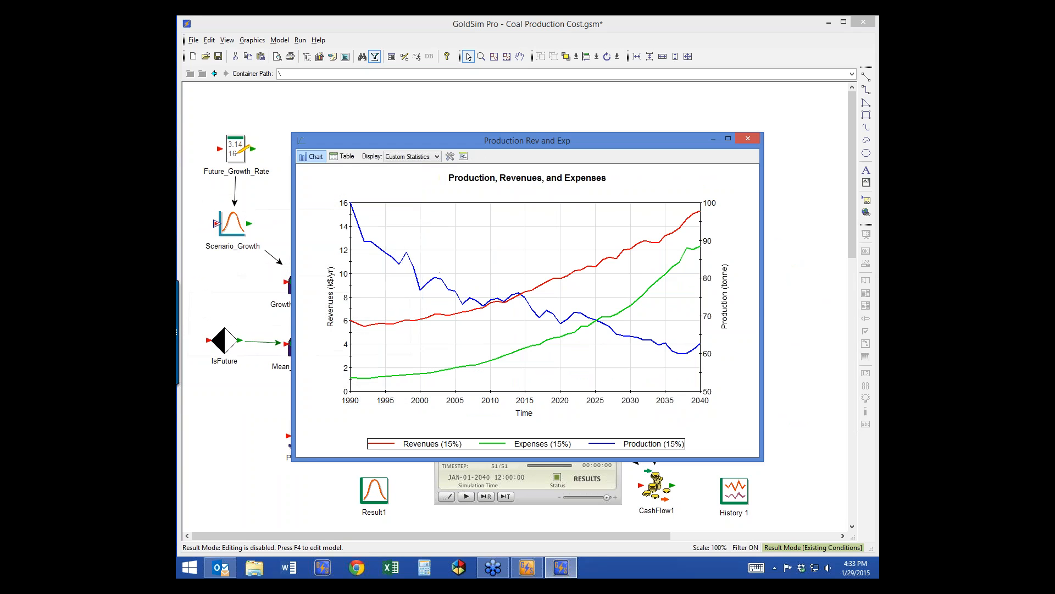
left_click(748, 138)
left_click(748, 140)
Step: Enter DashBoard1, switch back to Edit Mode, and return to the root container
double_click(716, 144)
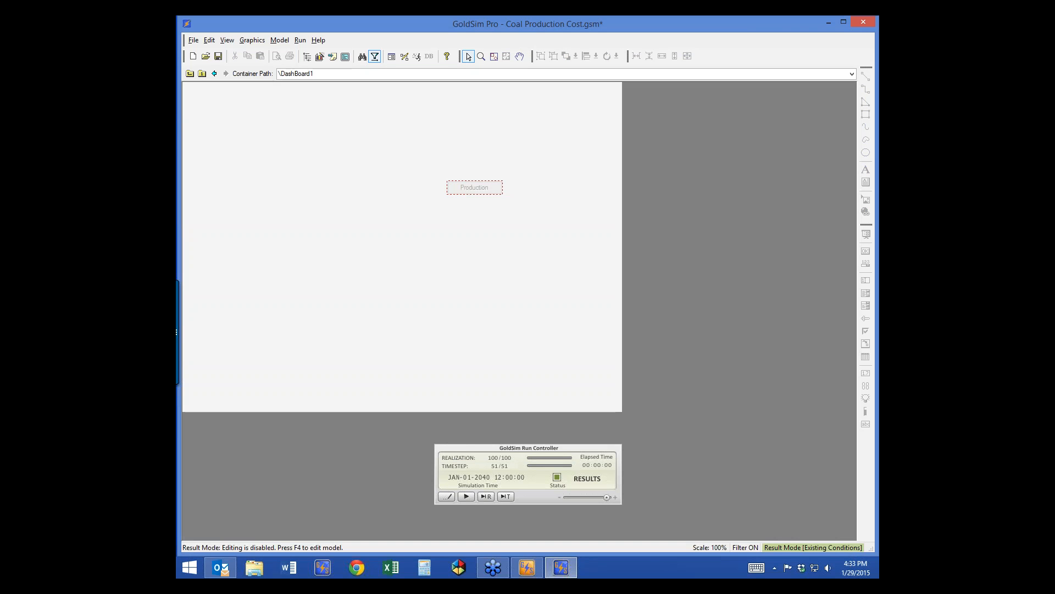
key("F4")
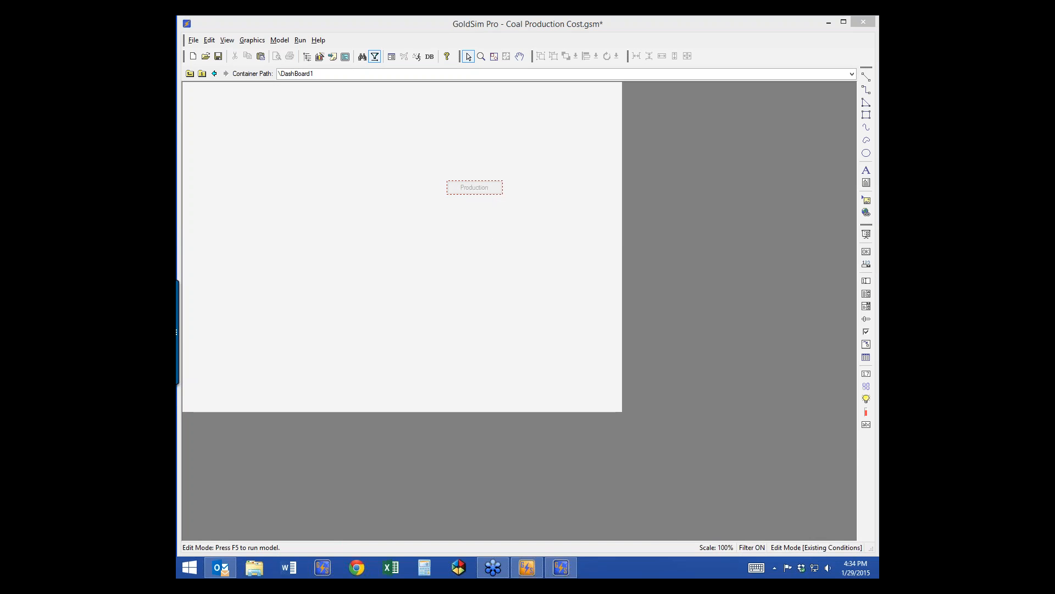
left_click(189, 73)
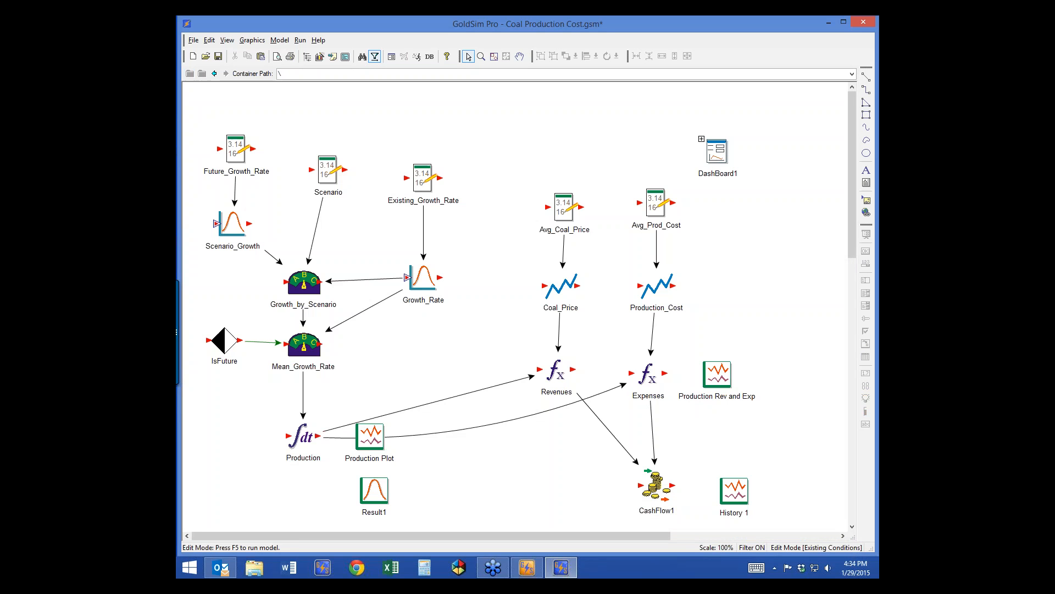
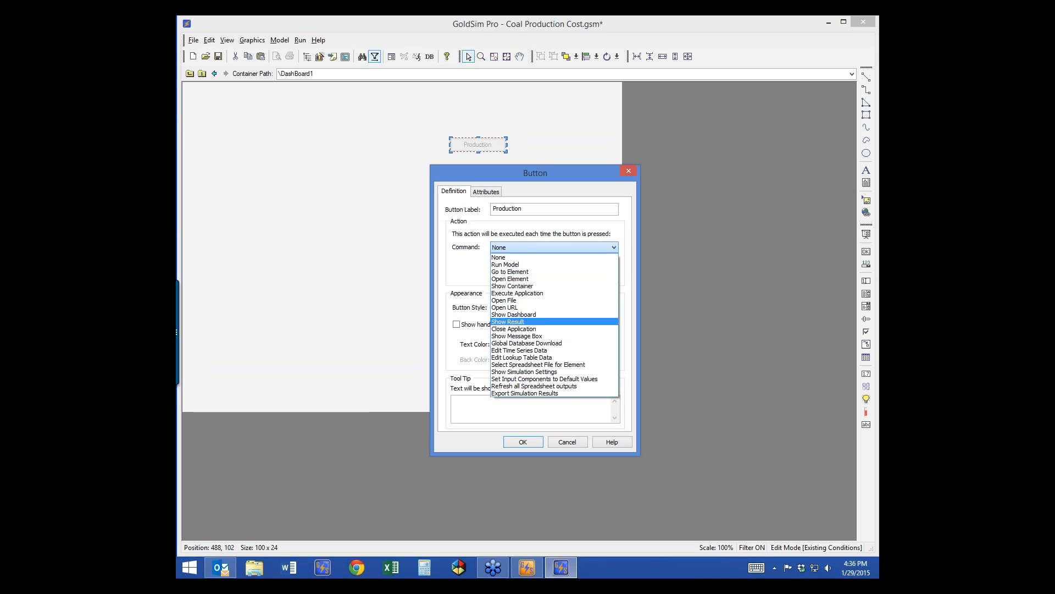
Step: Make the Production button Show Result for \Production Rev and Exp, then test it
left_click(508, 322)
left_click(511, 261)
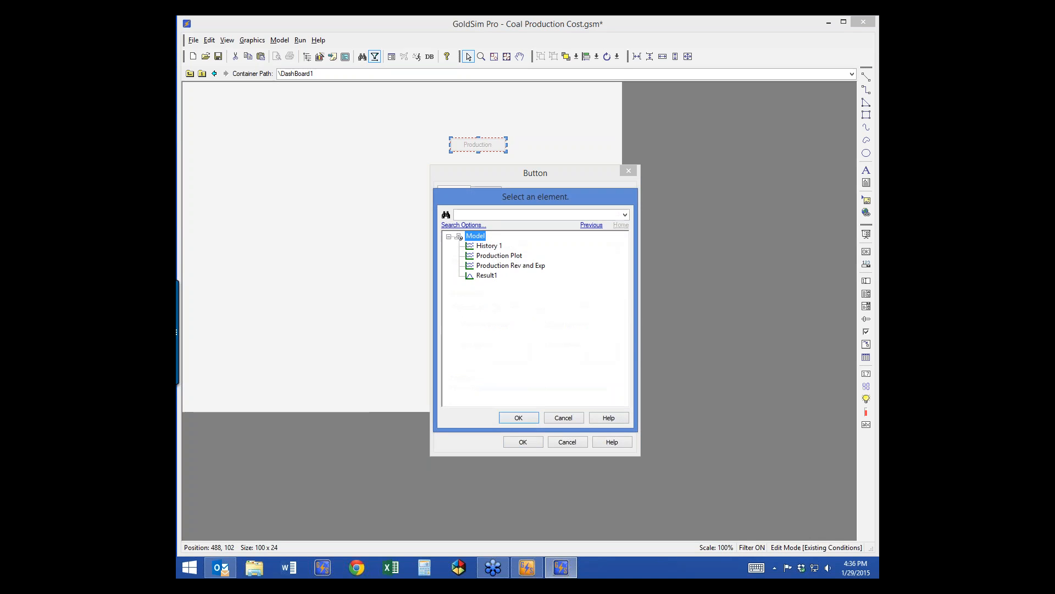
double_click(512, 265)
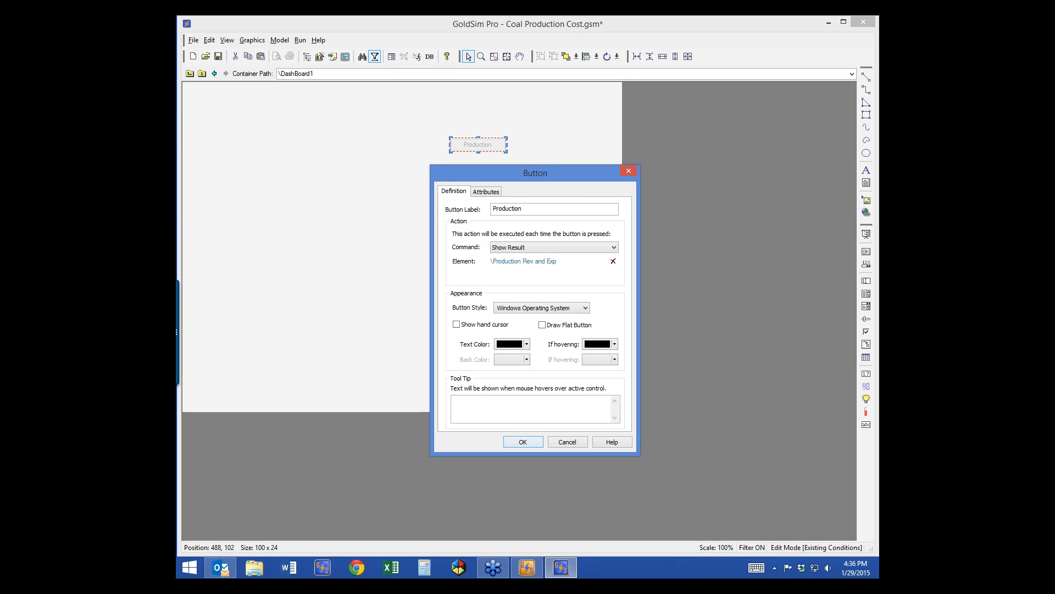
left_click(523, 442)
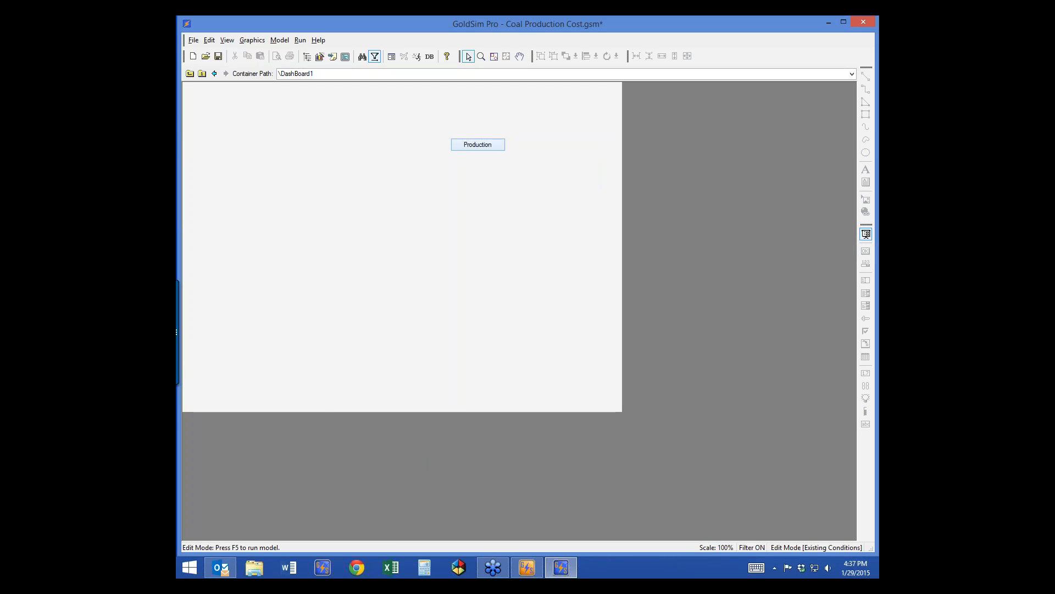
left_click(477, 144)
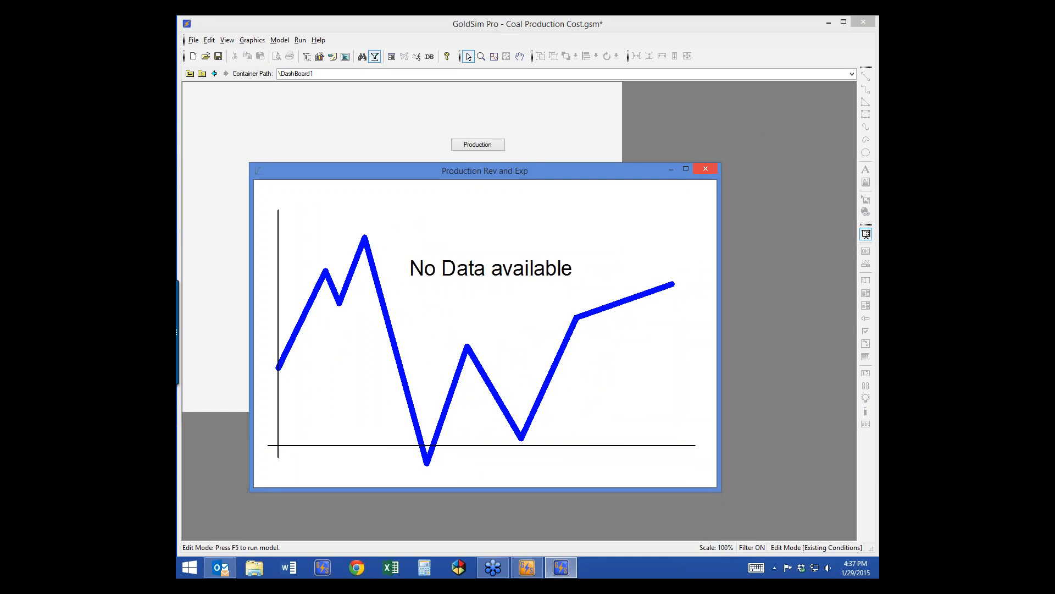
Step: Close the result window, switch through Low Growth to High Growth, and run the High Growth scenario
left_click(706, 168)
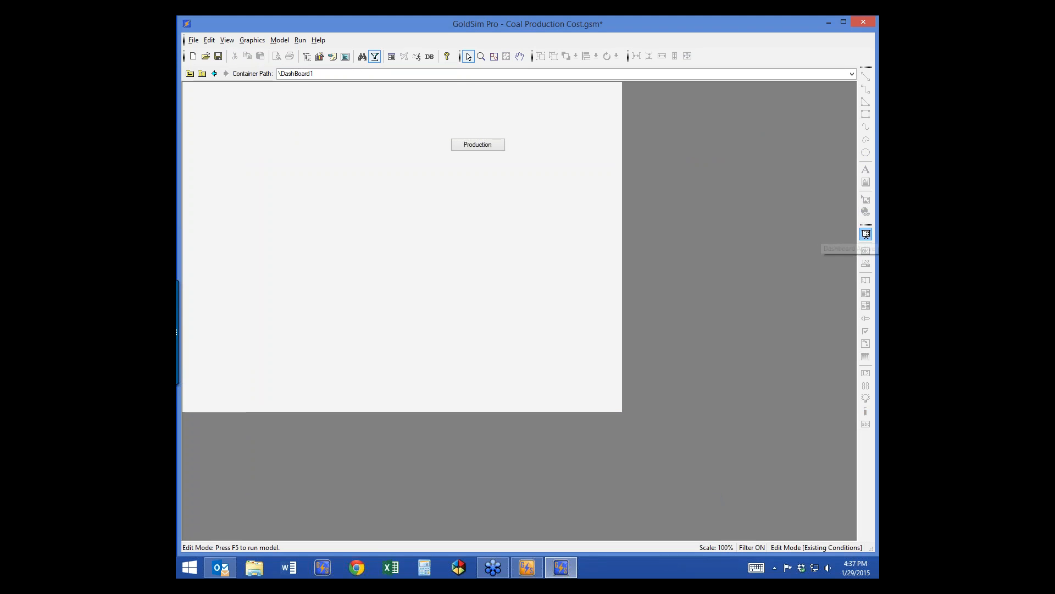
left_click(866, 235)
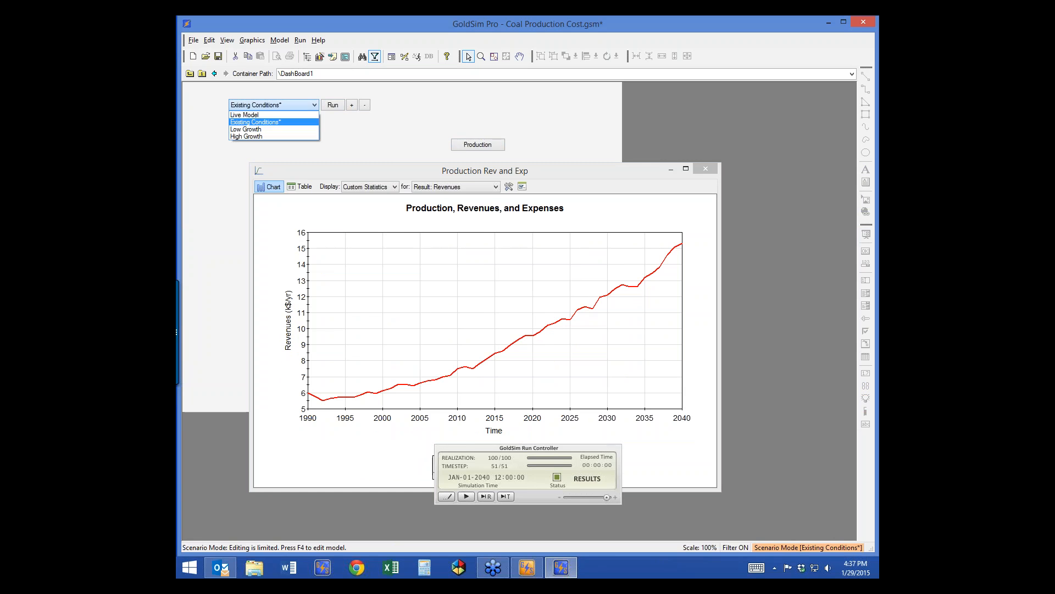
key("Down")
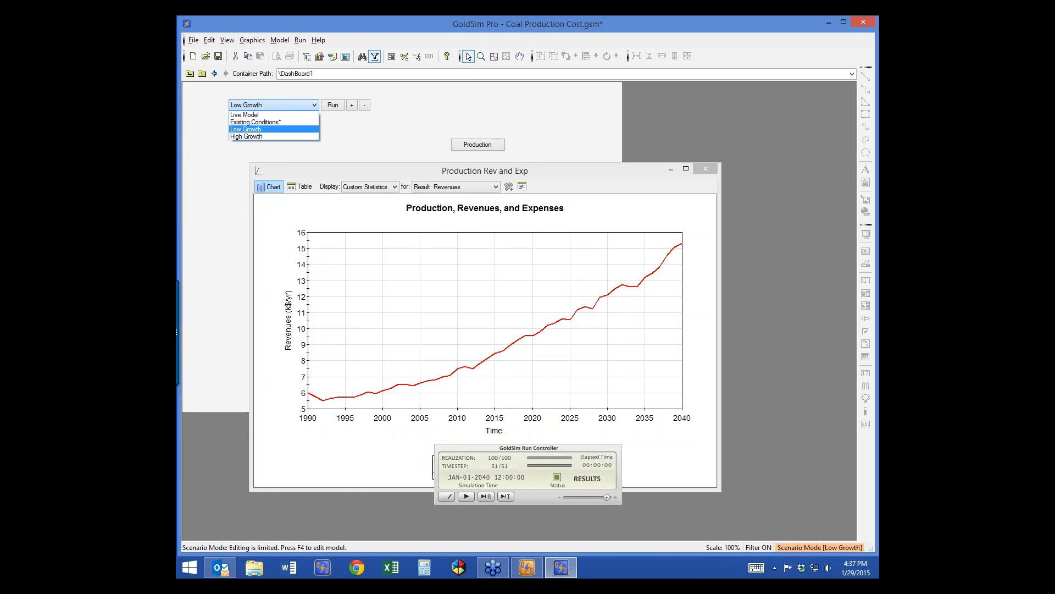
key("Return")
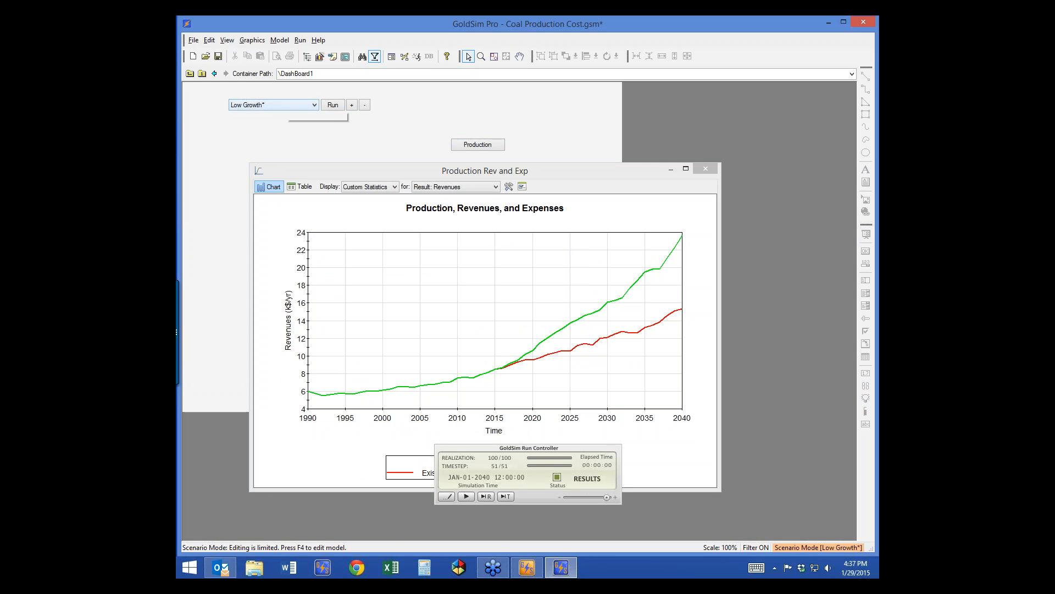
left_click(284, 104)
key("Return")
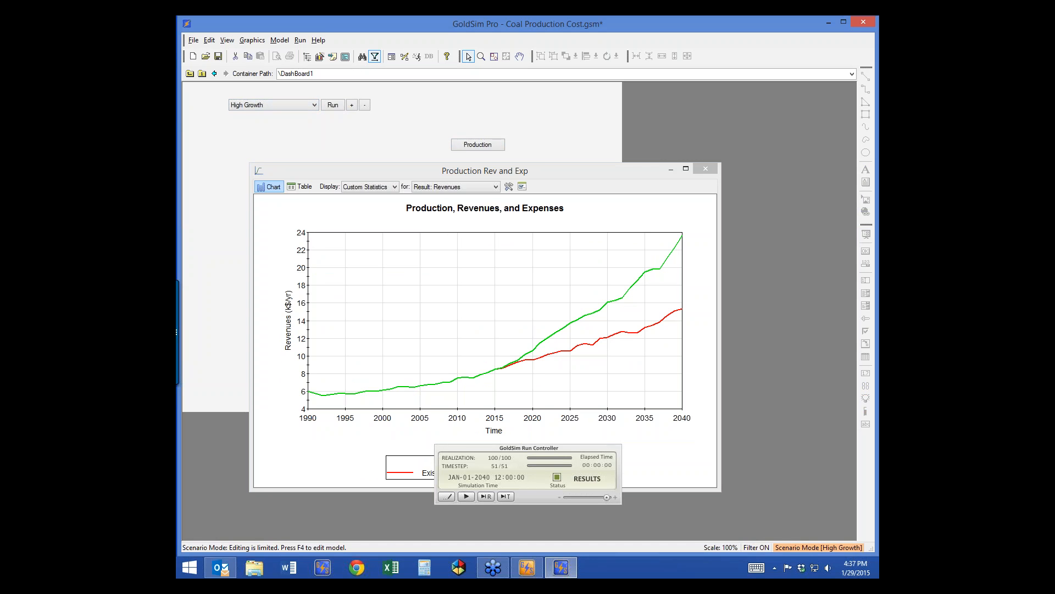
left_click(332, 105)
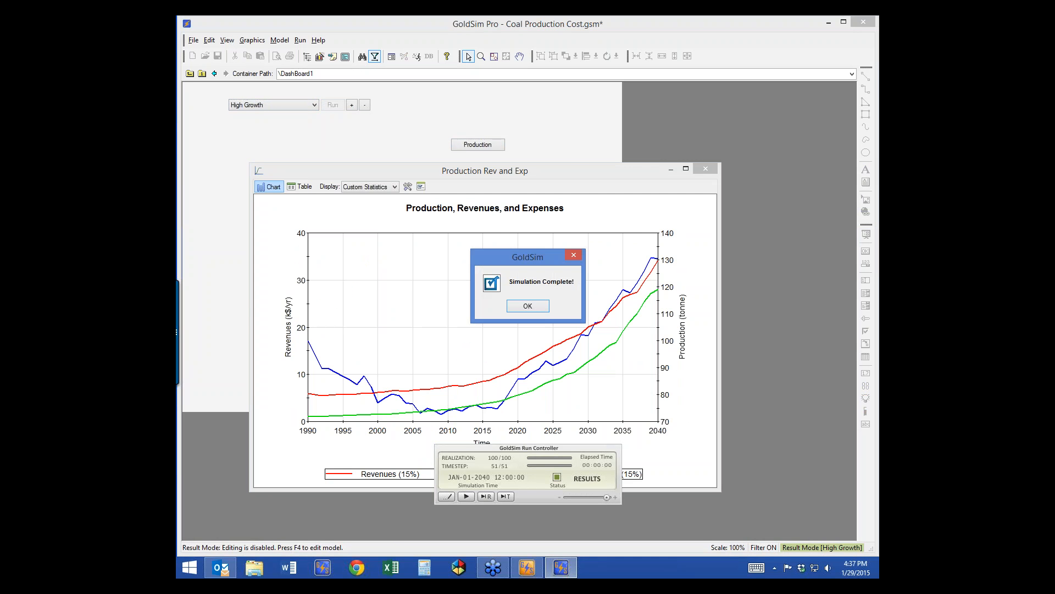
key("Return")
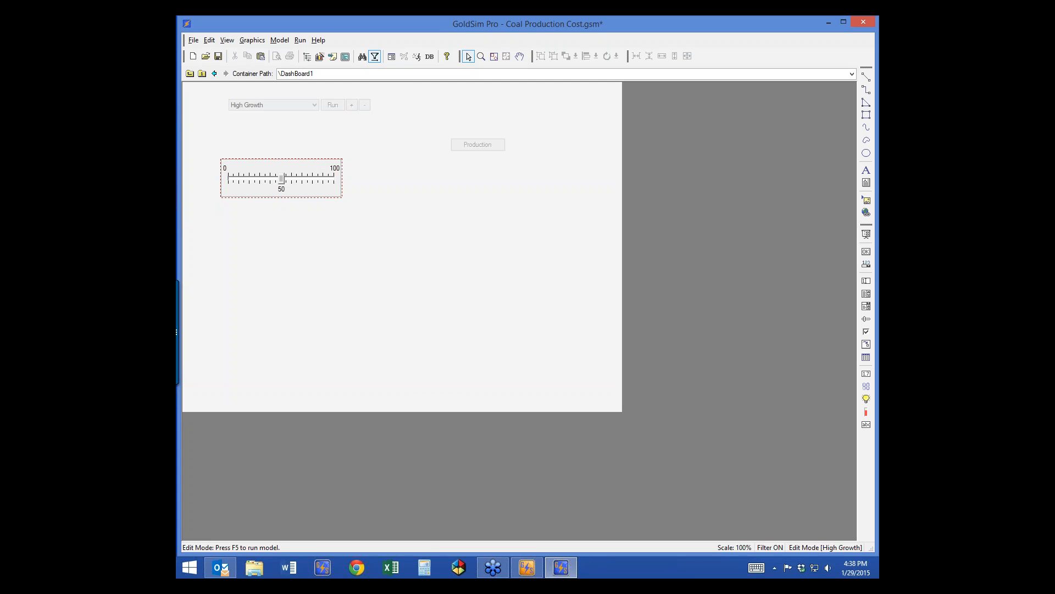
Step: Review Future_Growth_Rate values of 0, 1.5 and 3 % in Scenario Data, then open the slider's controlled-data chooser
key("F7")
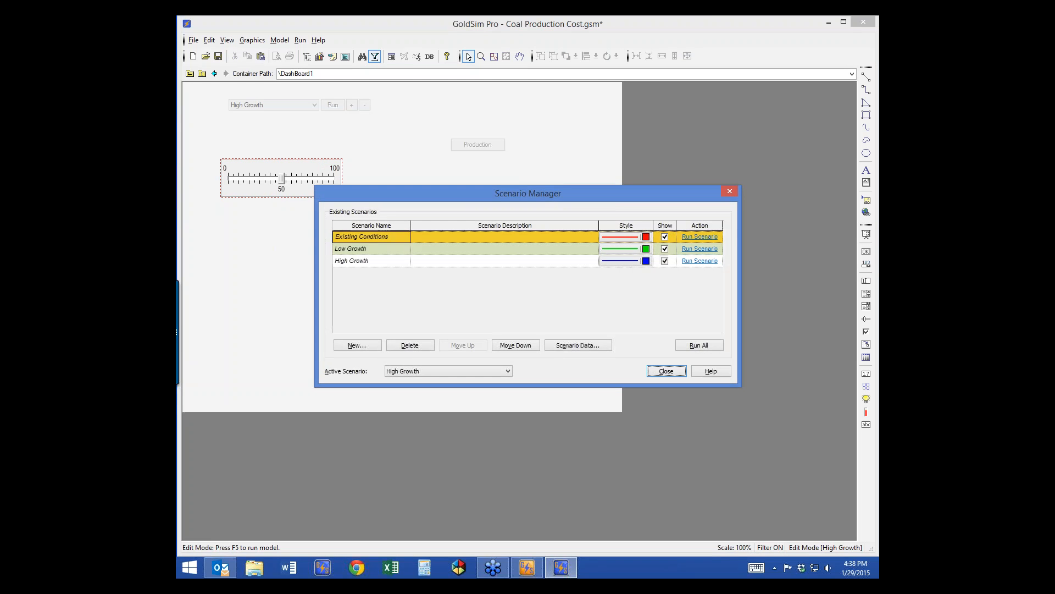
left_click(579, 345)
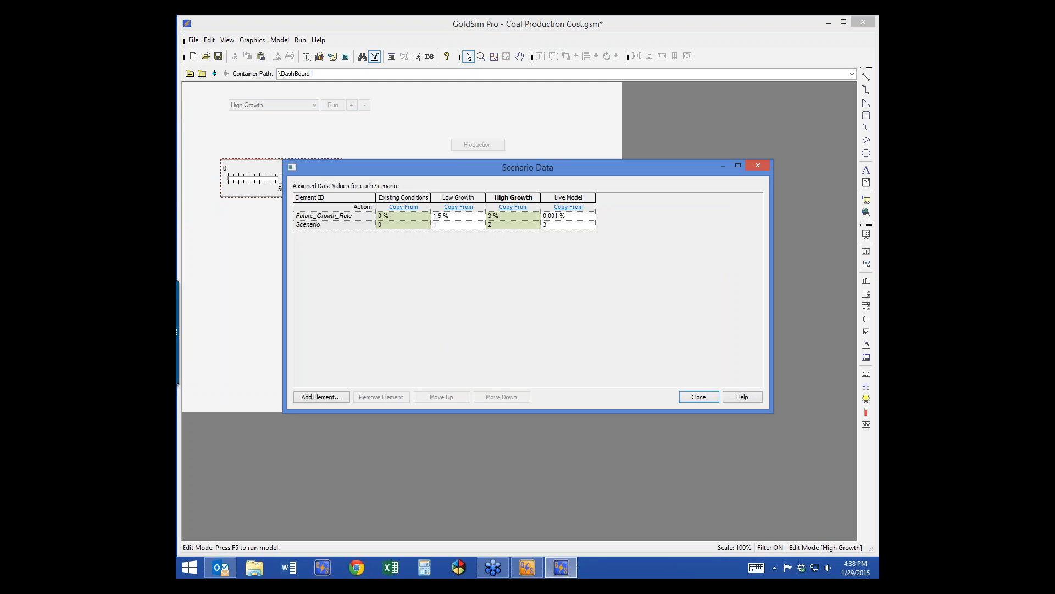
left_click(699, 397)
double_click(282, 179)
left_click(519, 182)
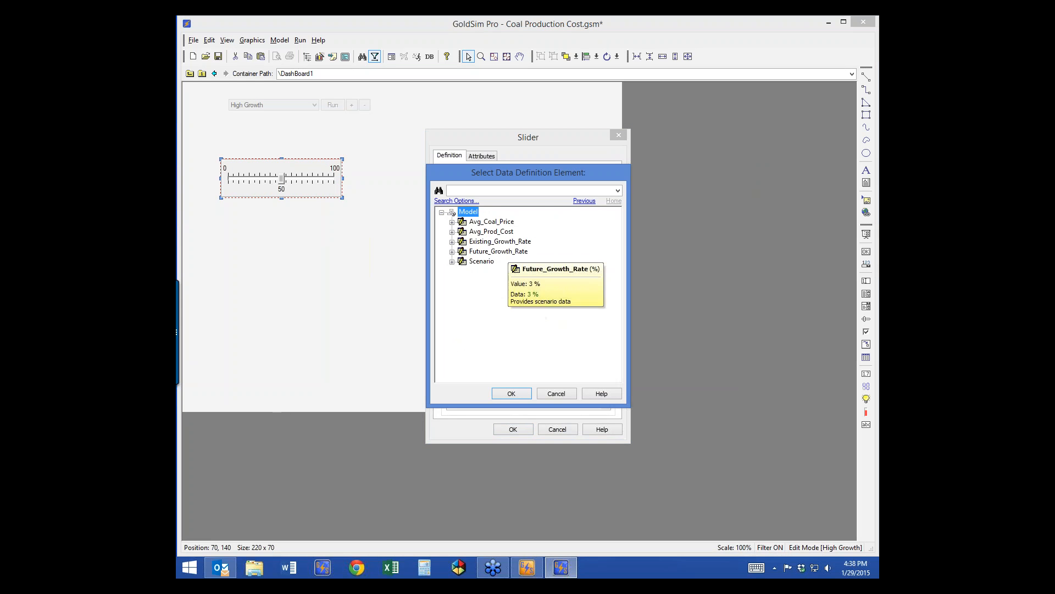
Step: Make the slider control Future_Growth_Rate with default 0, range -5 to 5, increment 0.1, and test it
left_click(499, 251)
key("Return")
type("0")
key("Tab")
type("-")
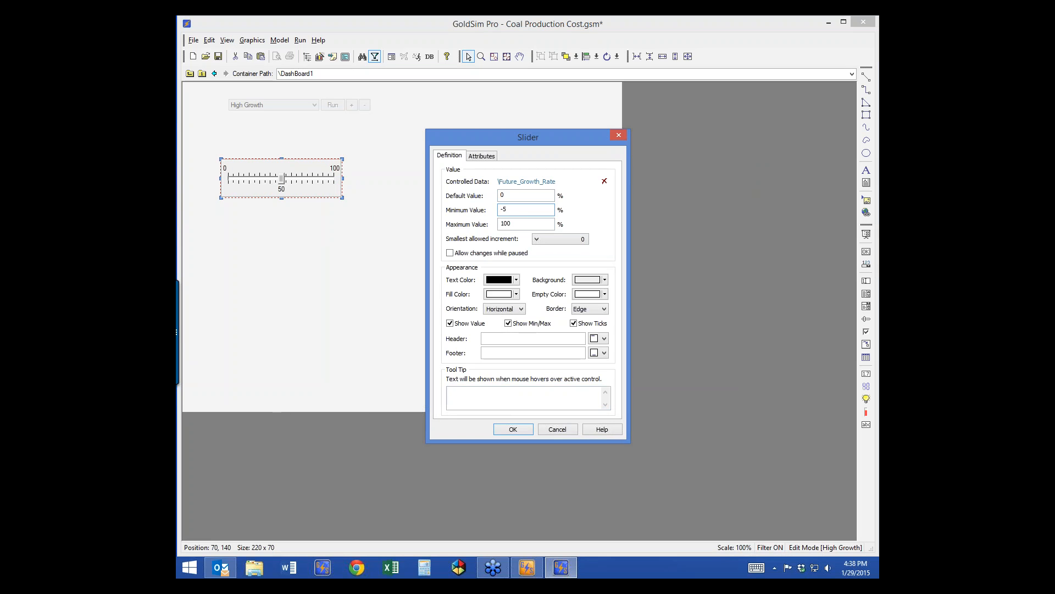
key("Tab")
type("5")
key("Tab")
key("alt+Down")
key("Return")
key("Return")
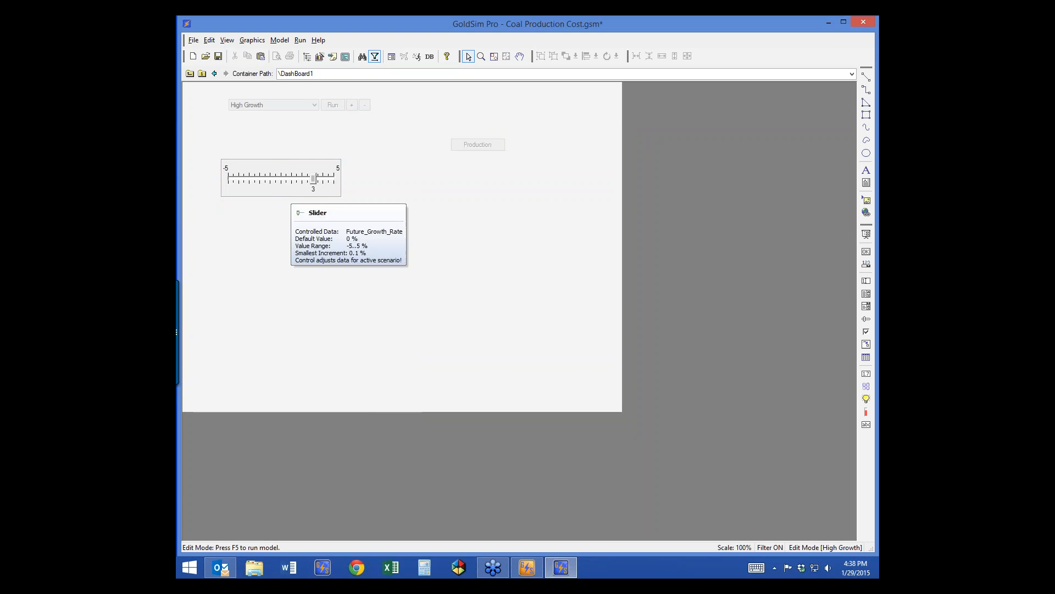
left_click(865, 234)
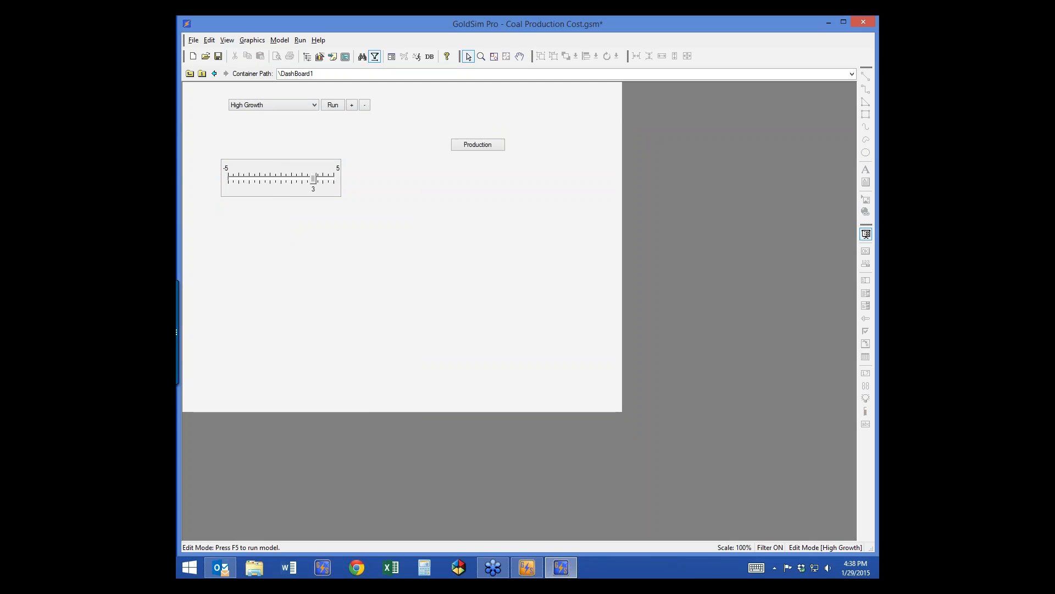
left_click(866, 234)
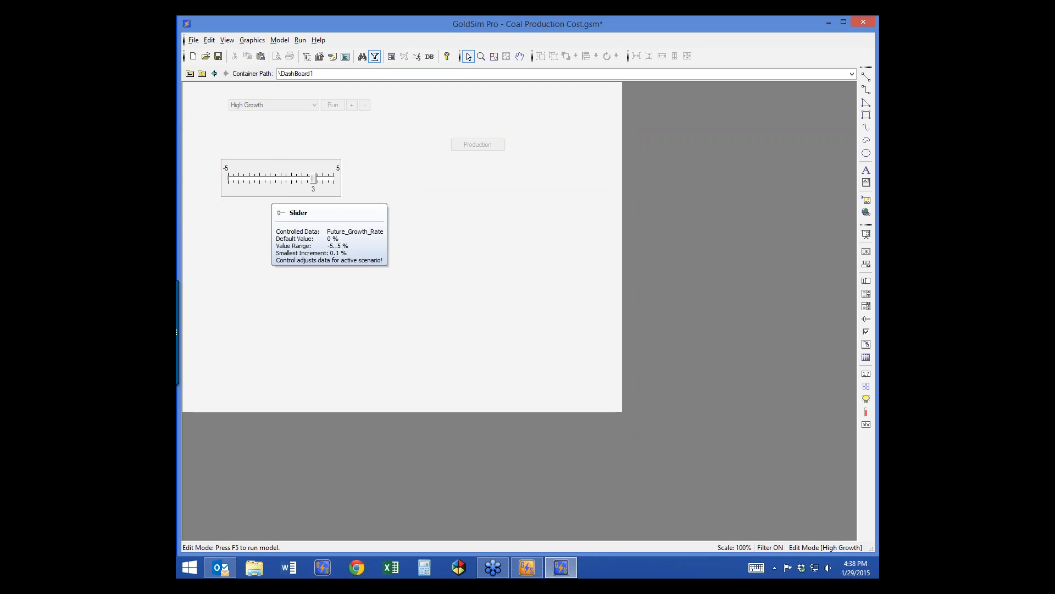
Step: Give the slider the header 'Growth Rate (%)', enlarge it to fit, and activate the dashboard
double_click(272, 191)
left_click(533, 338)
type("Future Growth Rate")
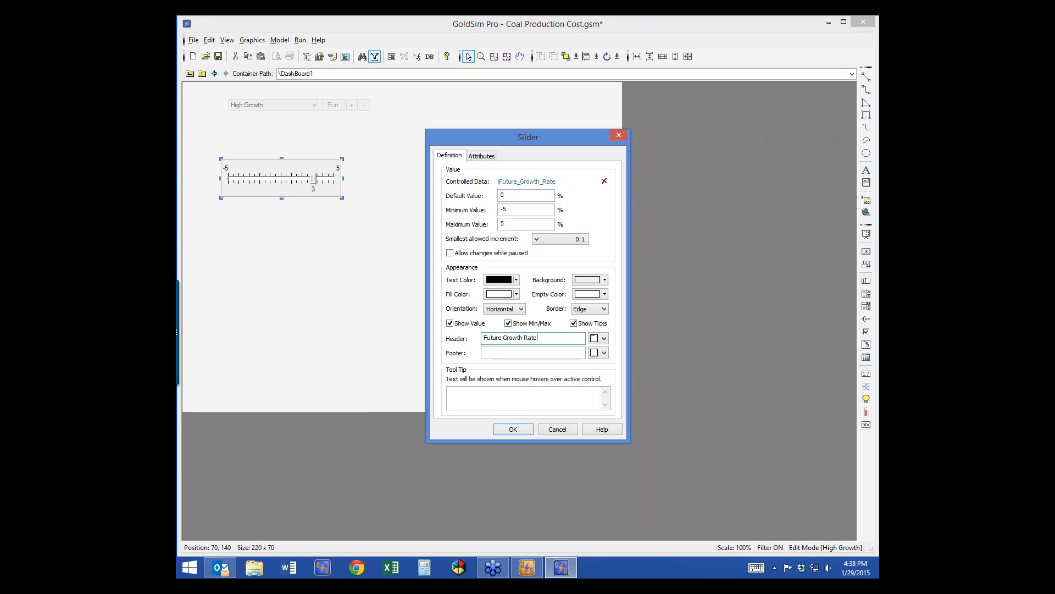
double_click(485, 338)
key("Delete")
type("(%):")
key("Return")
left_click_drag(281, 160, 282, 149)
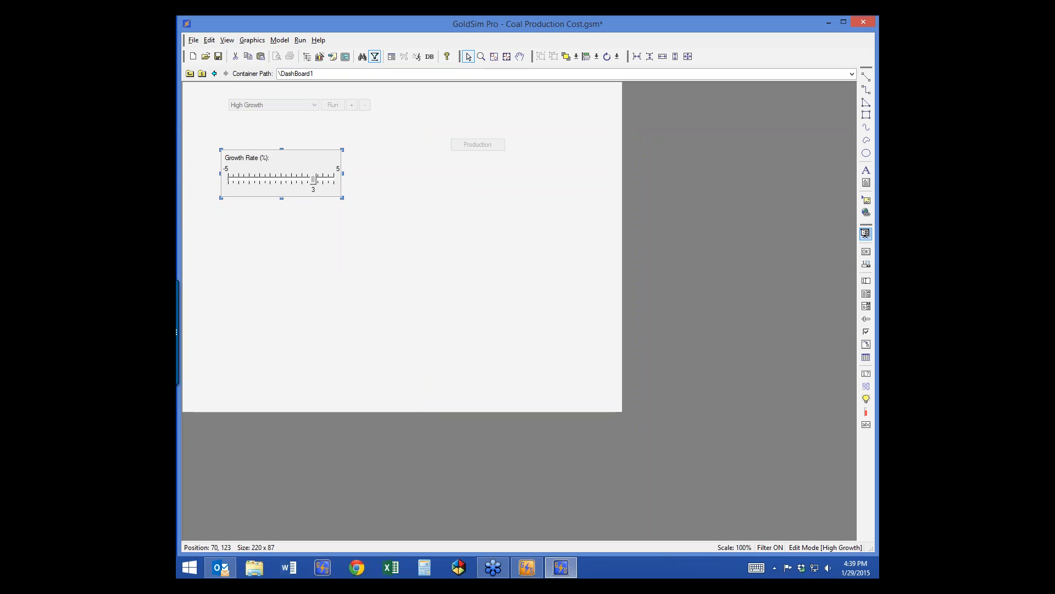
left_click(866, 234)
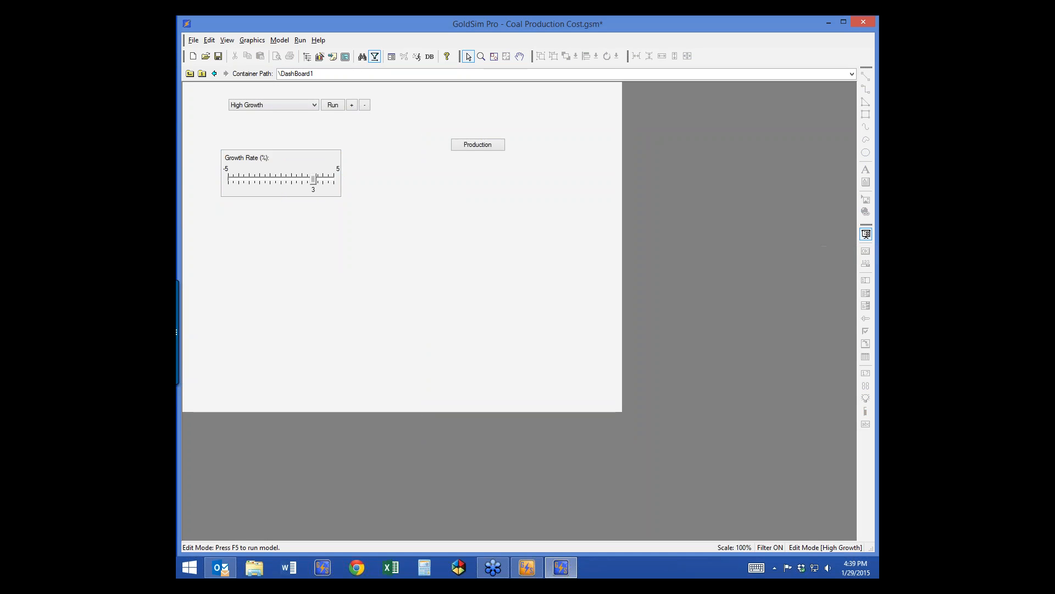
Step: Cycle the scenario combo through Existing Conditions, Low Growth, High Growth, and back to Existing Conditions
left_click(314, 105)
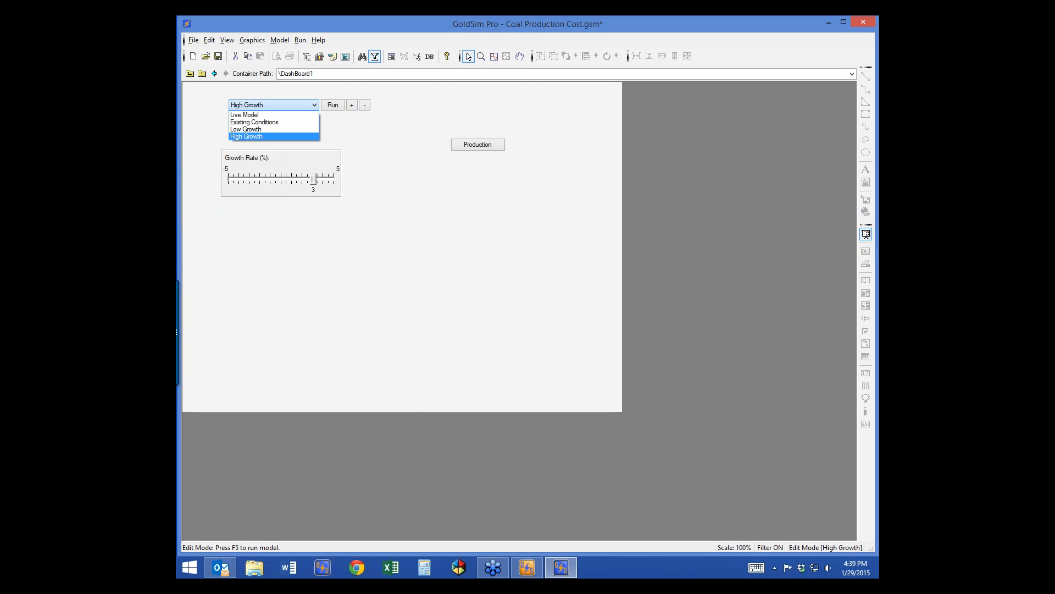
left_click(254, 122)
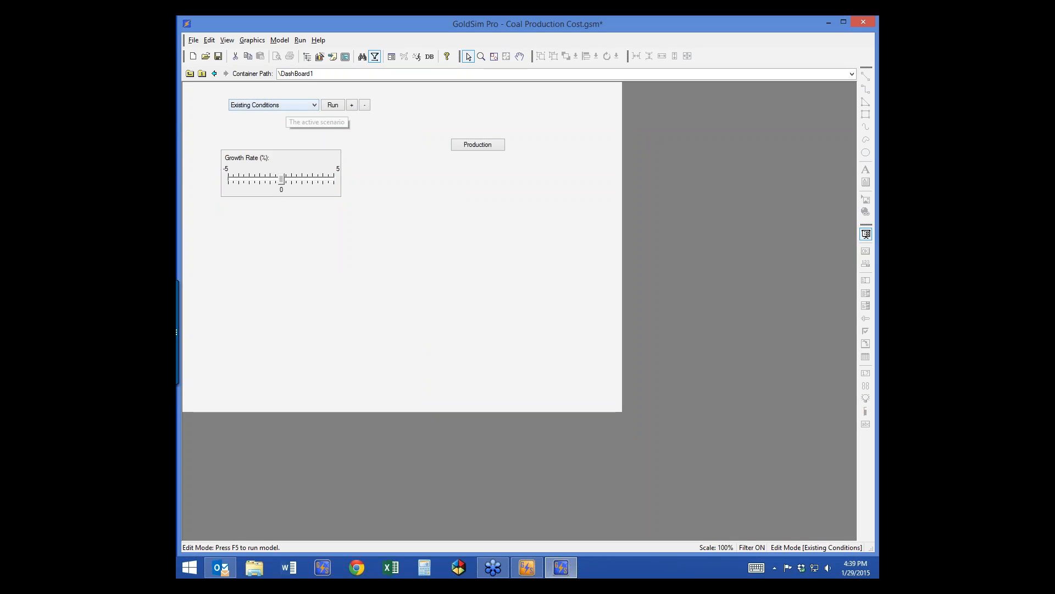
left_click(291, 105)
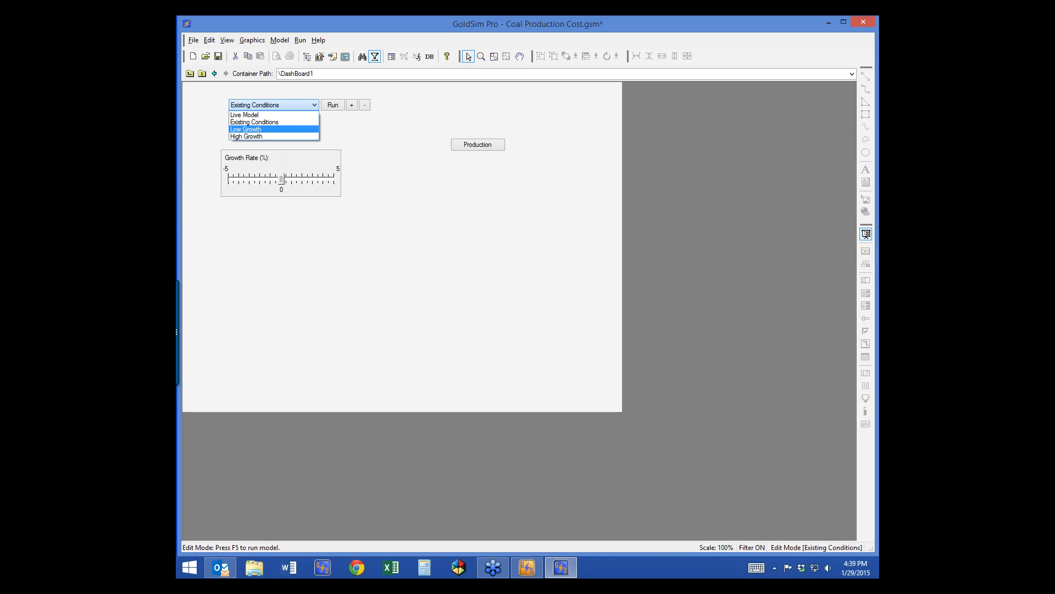
left_click(246, 129)
left_click(291, 105)
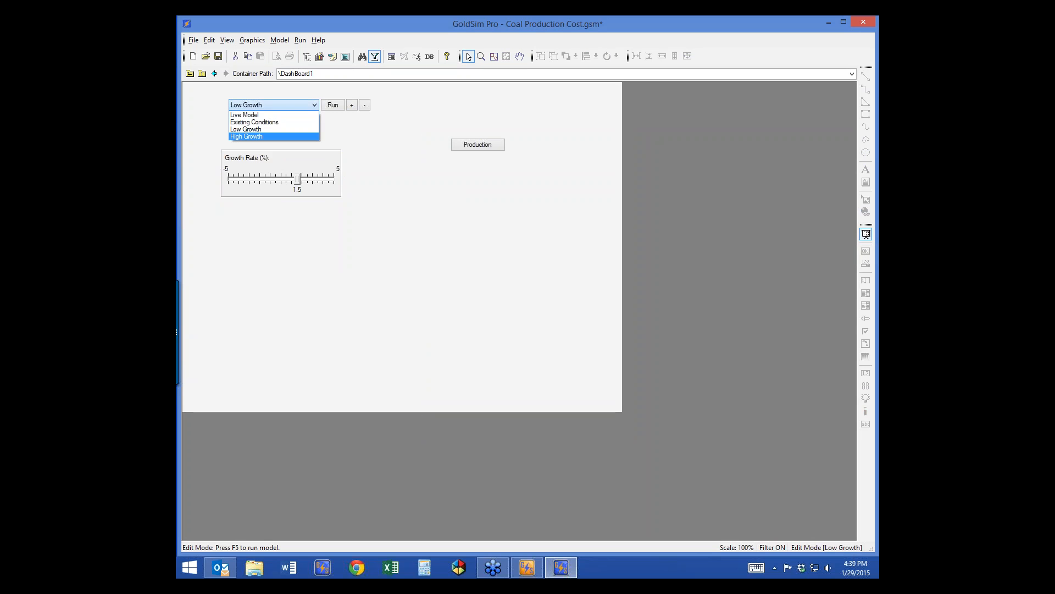
left_click(246, 136)
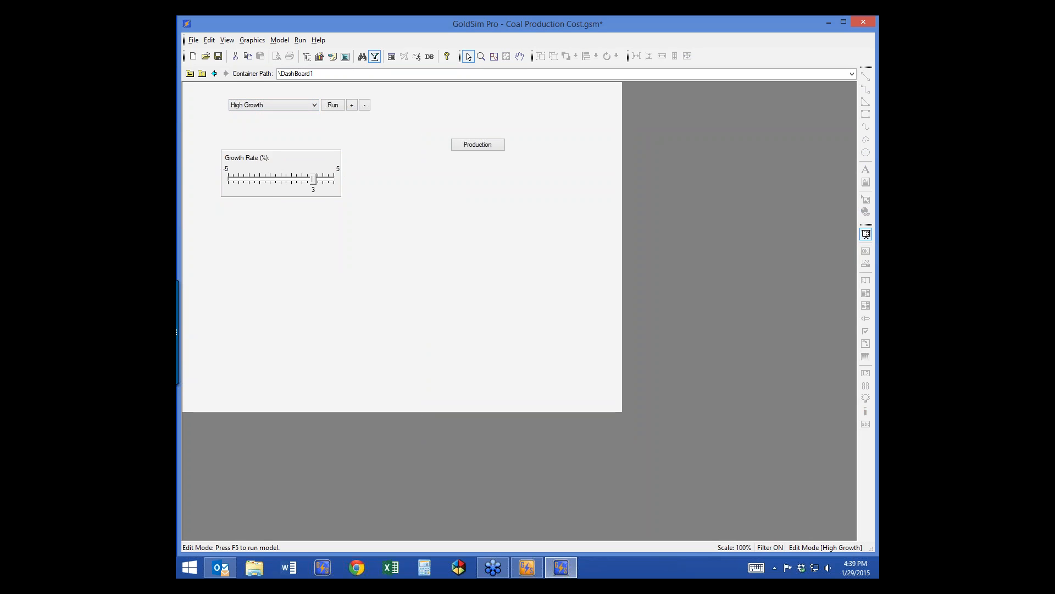
left_click(292, 104)
left_click(254, 121)
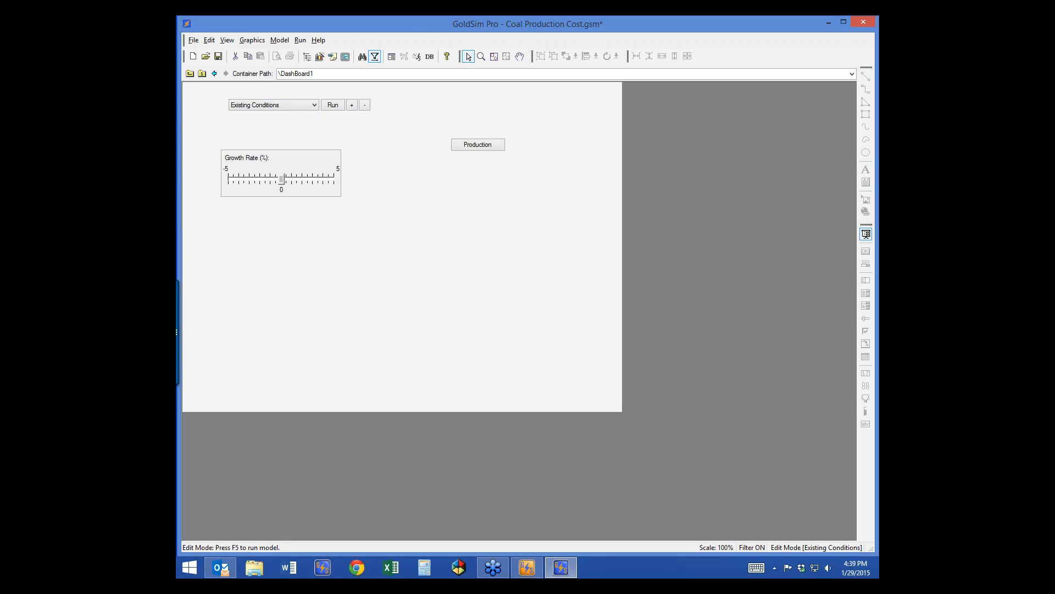
Step: Open the Scenario Manager beside the slider and show its Scenario Data table
key("F7")
left_click_drag(528, 191, 602, 164)
left_click(612, 318)
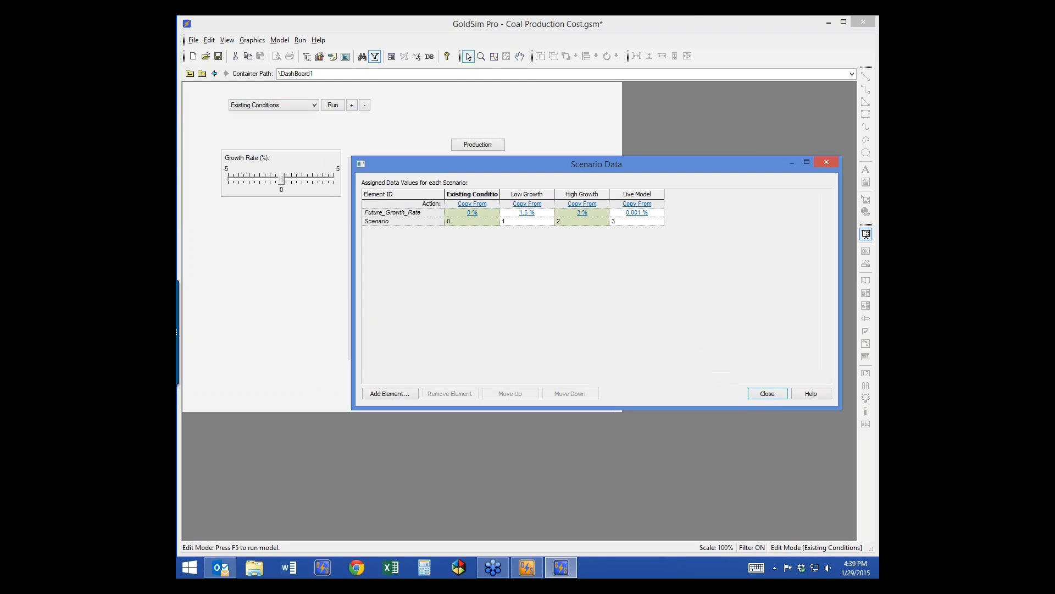
Step: Reopen Scenario Data and try setting Existing Conditions' growth rate to 2.1 %
left_click(527, 213)
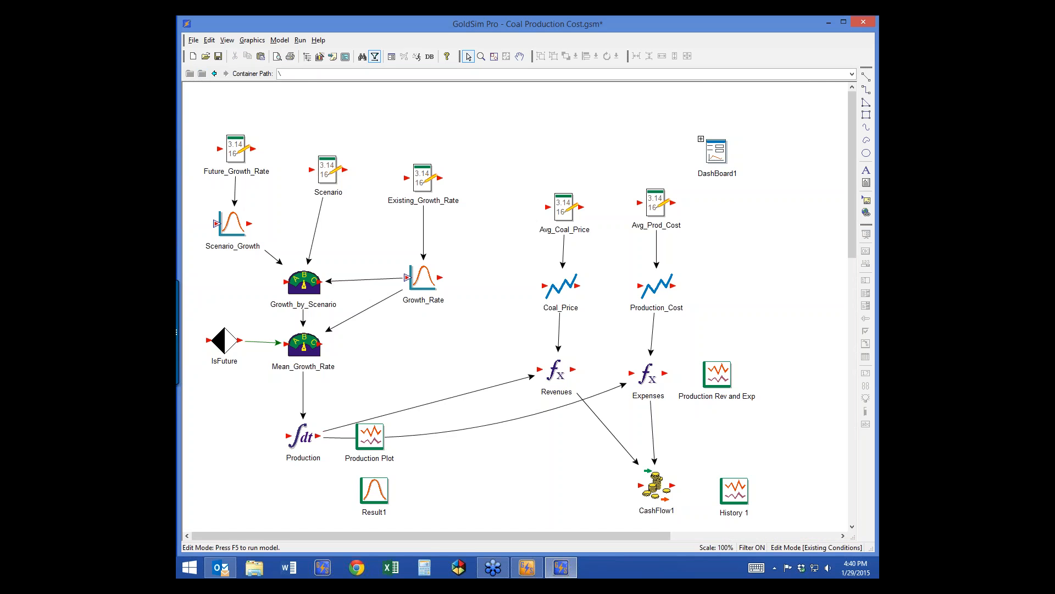
key("F7")
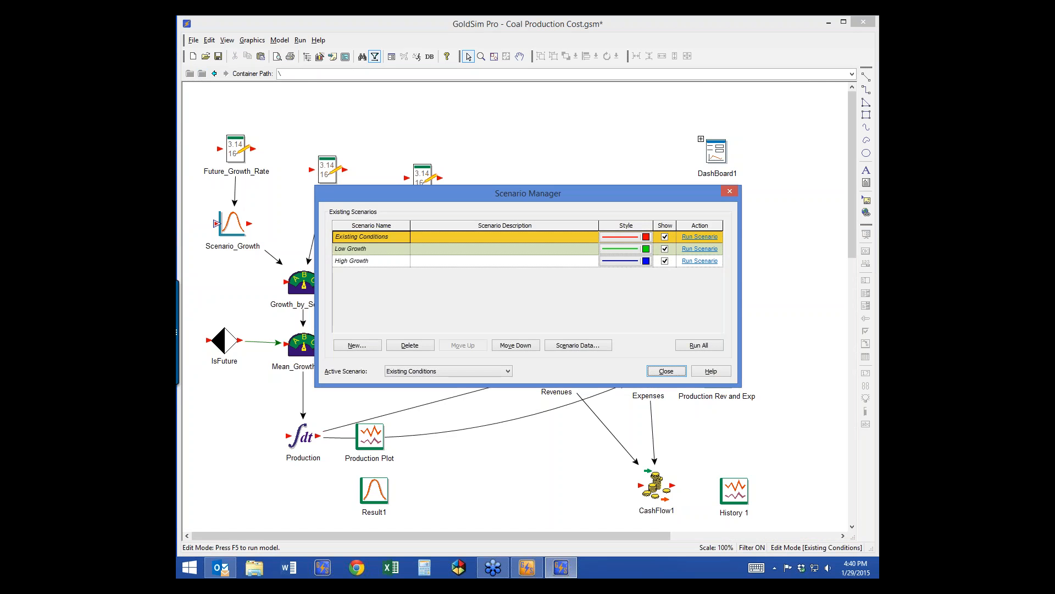
left_click(578, 344)
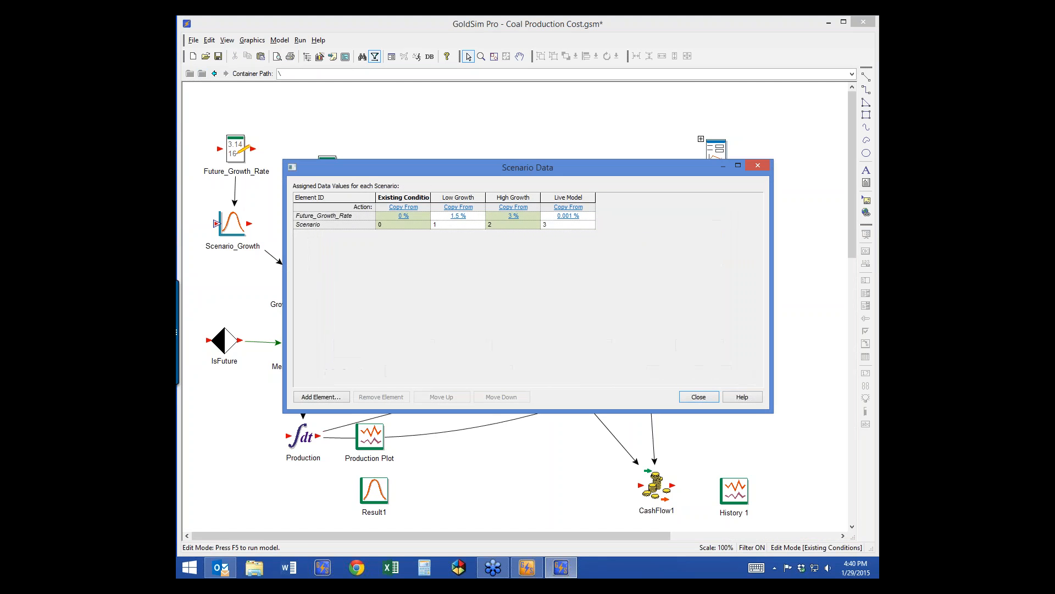
left_click(403, 216)
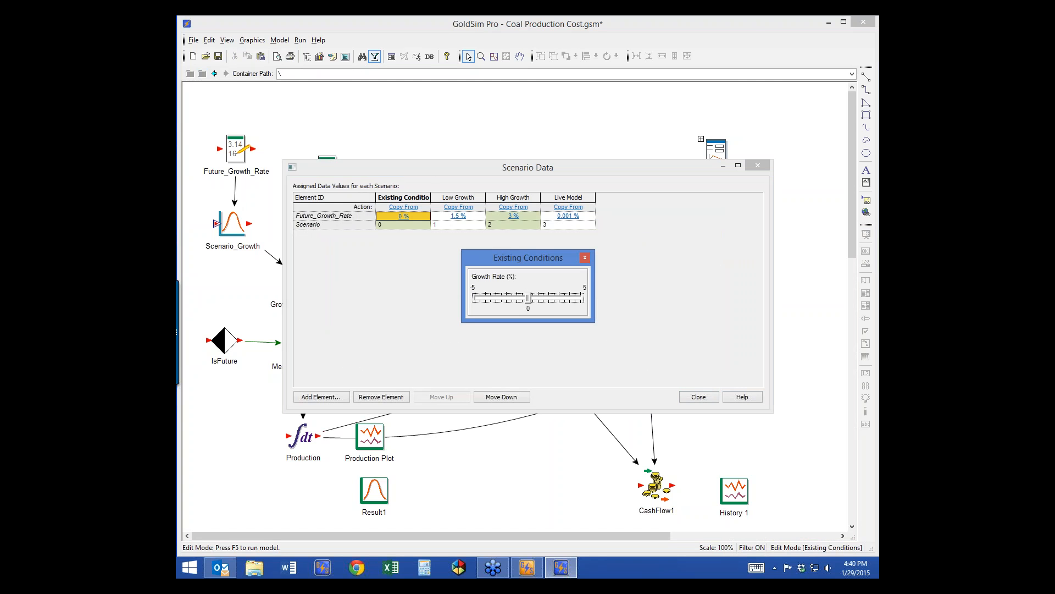
left_click_drag(528, 298, 549, 298)
left_click(585, 258)
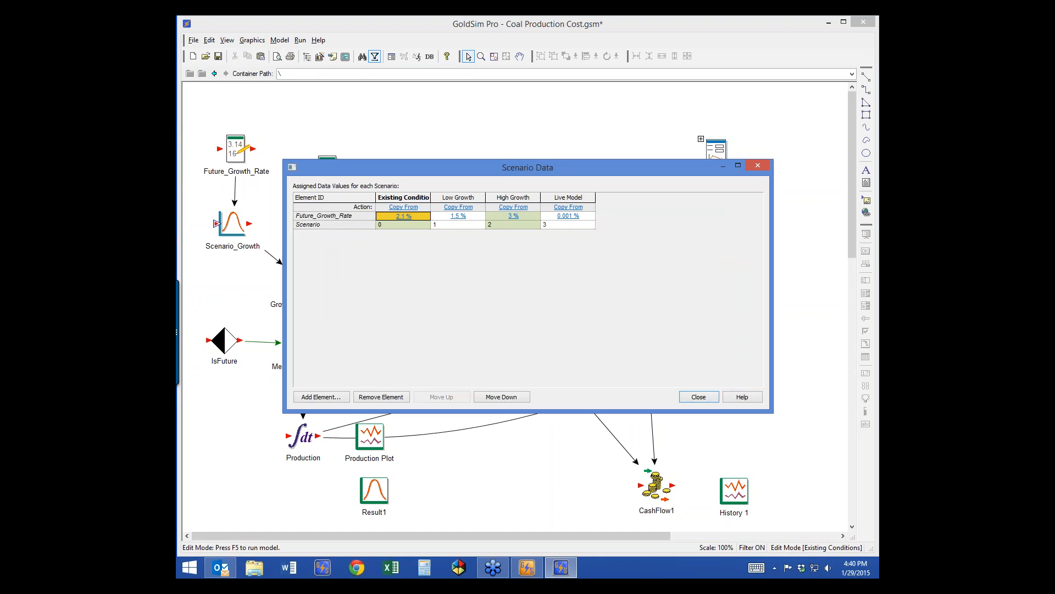
Step: Restore Existing Conditions to 0 %, set Low Growth's Future_Growth_Rate to -1.9 %, and close the scenario dialogs
left_click(403, 216)
left_click_drag(550, 298, 539, 298)
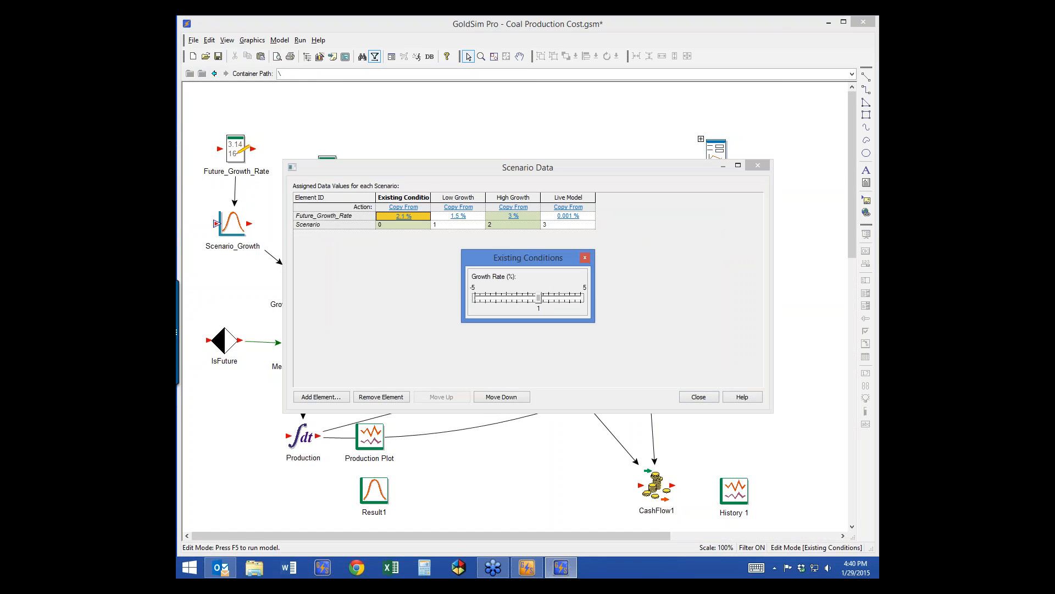
left_click_drag(516, 298, 508, 298)
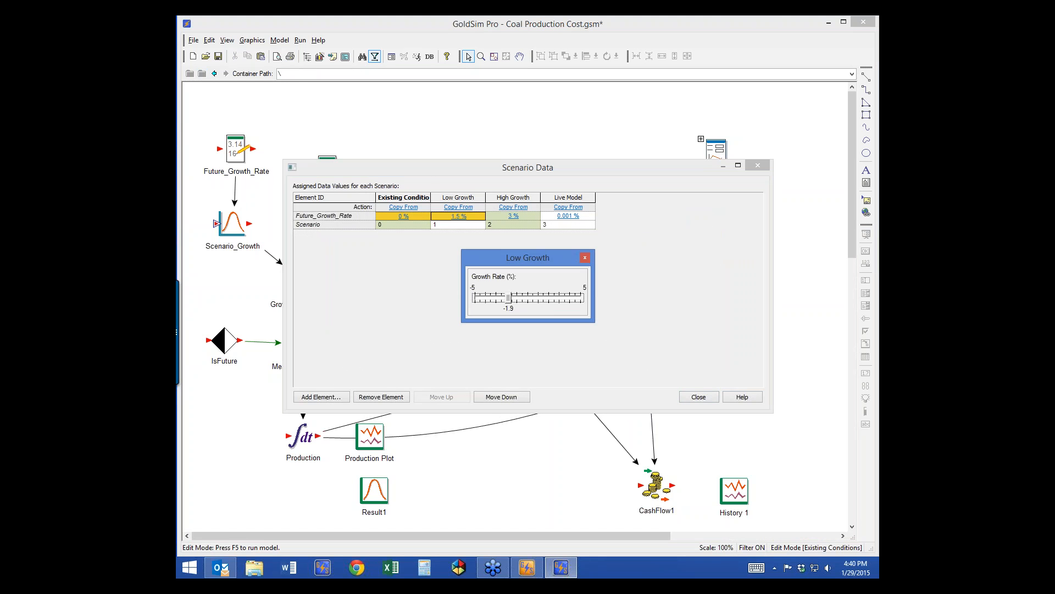
left_click(585, 258)
left_click(699, 396)
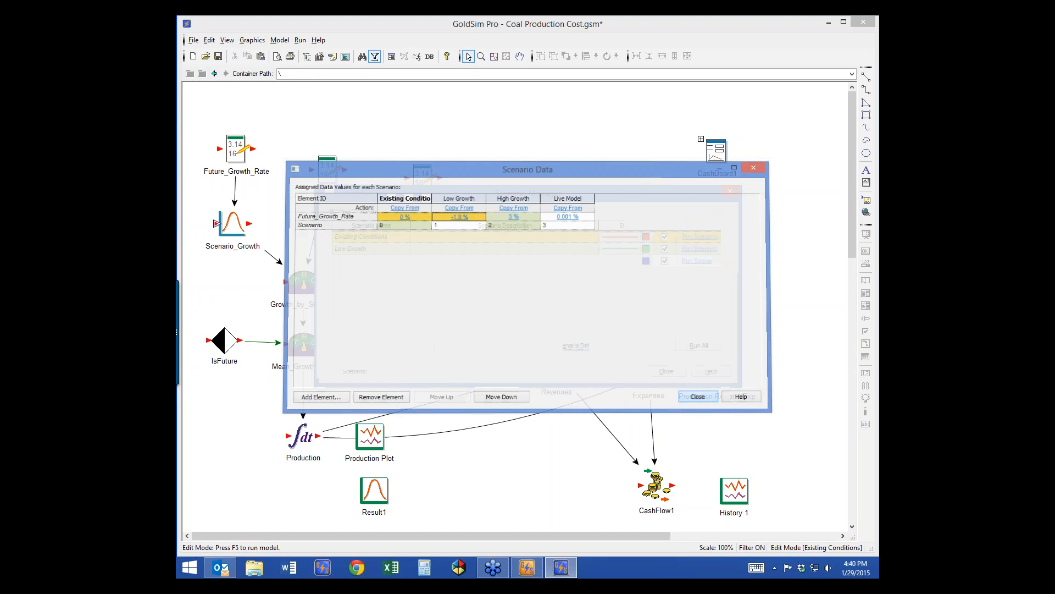
left_click(666, 371)
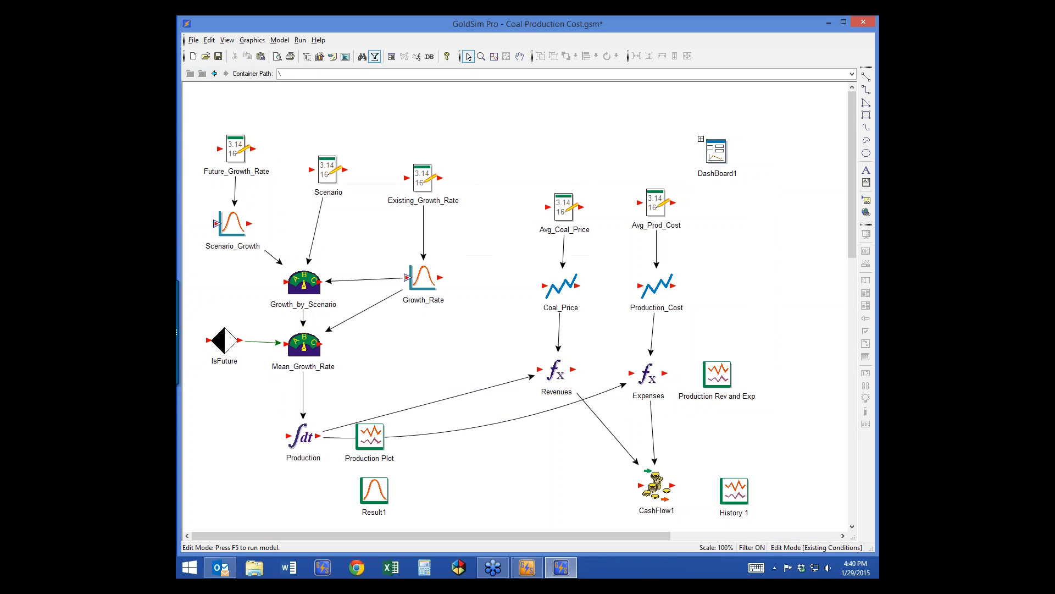
left_click(817, 548)
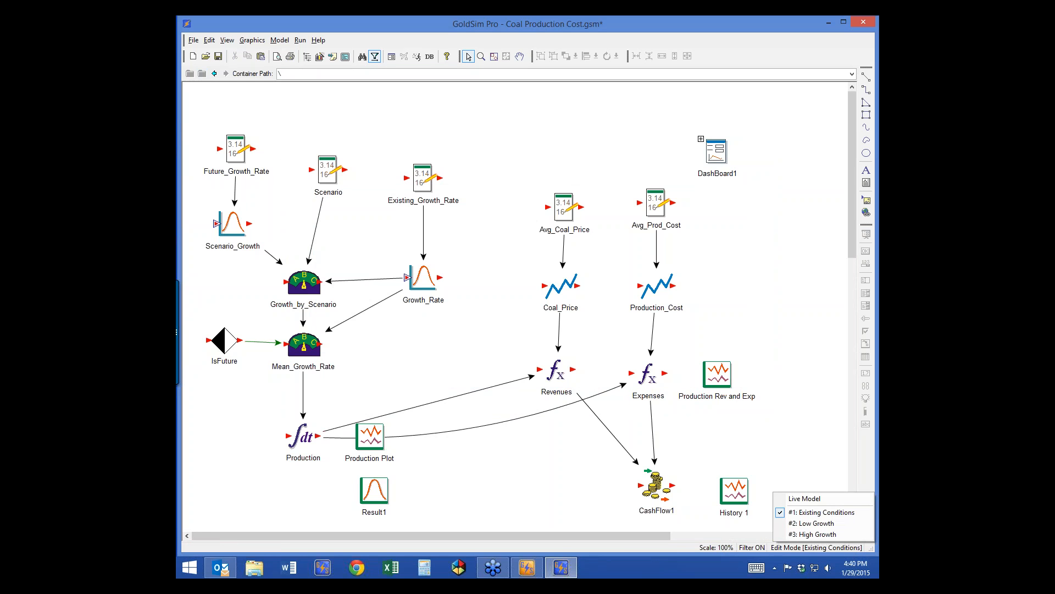
Step: Switch to Low Growth, run it, and close the Production Rev and Exp chart
left_click(811, 524)
mouse_move(234, 148)
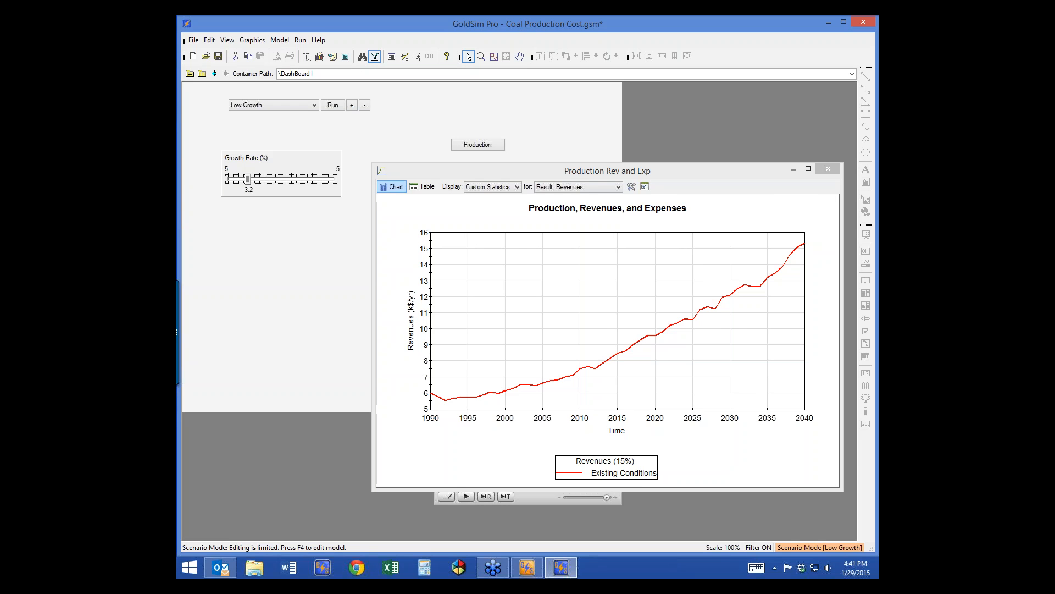
left_click(333, 104)
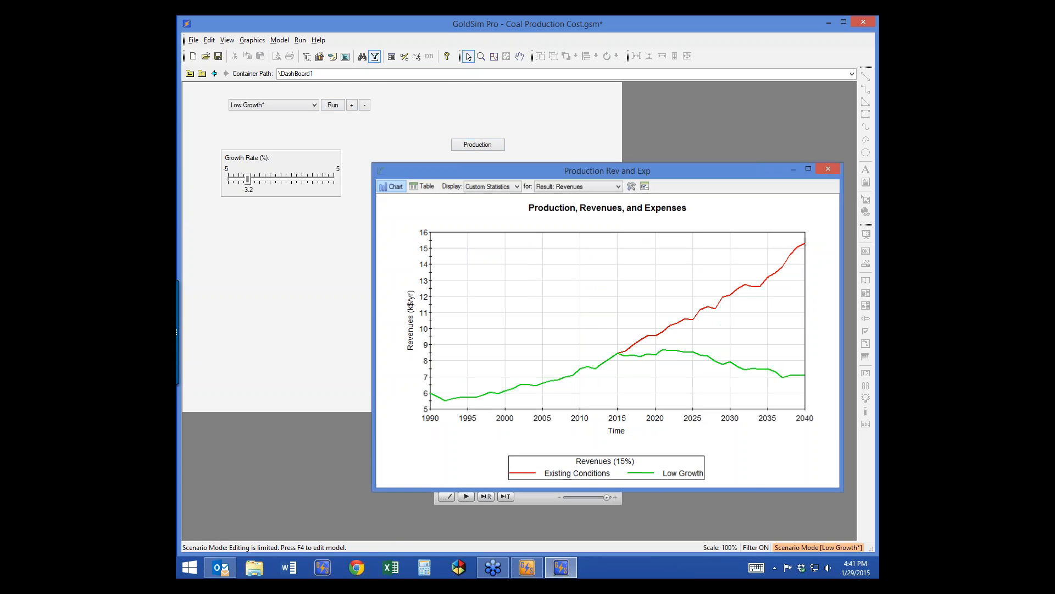
left_click(828, 168)
Step: Delete all scenario results to return to Edit Mode, then place a result box on the dashboard
left_click(446, 496)
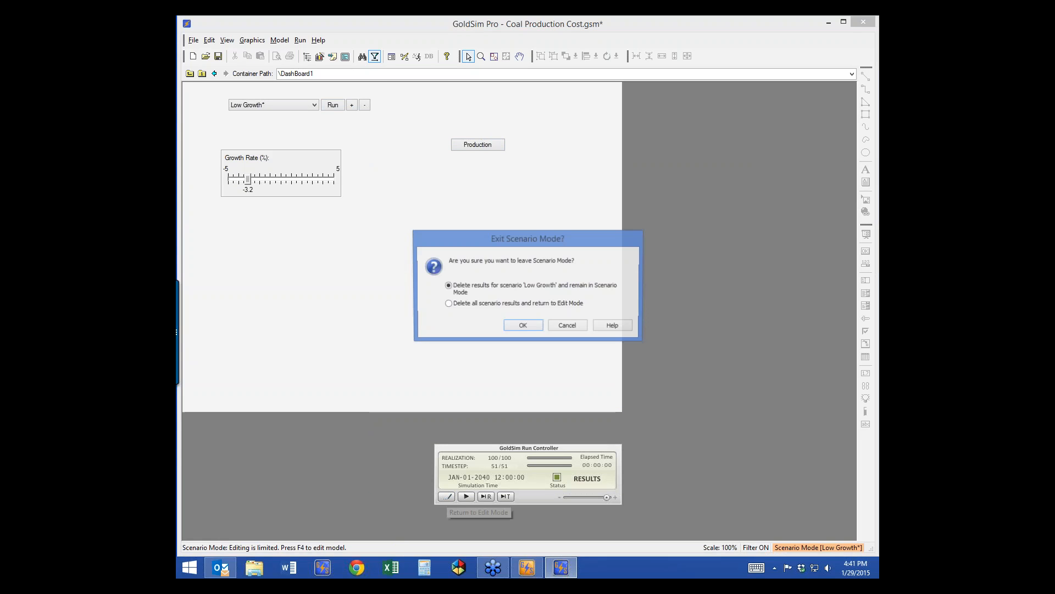
left_click(449, 304)
left_click(523, 325)
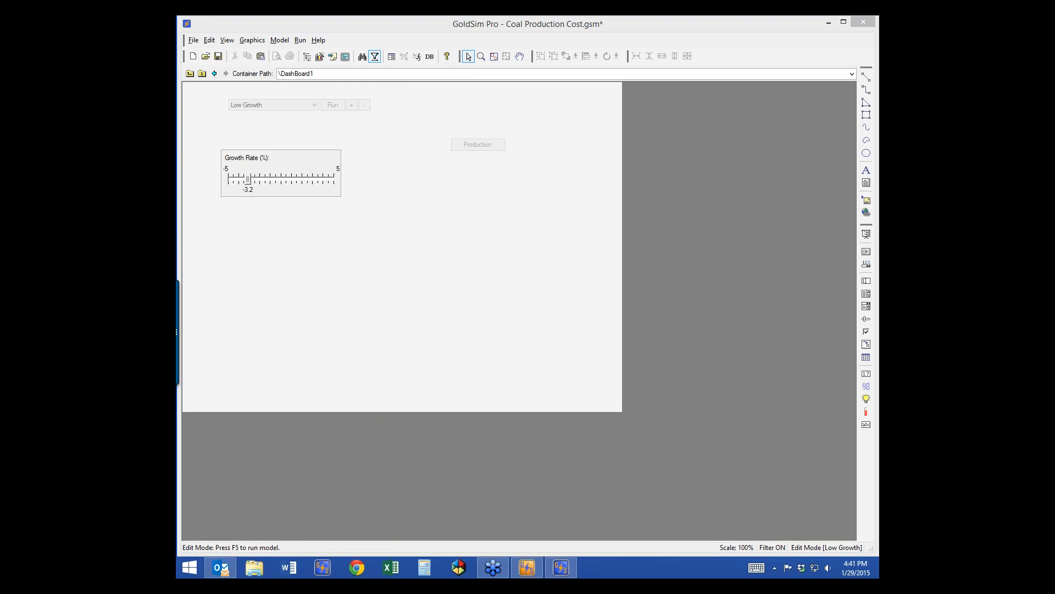
left_click(866, 373)
left_click(235, 233)
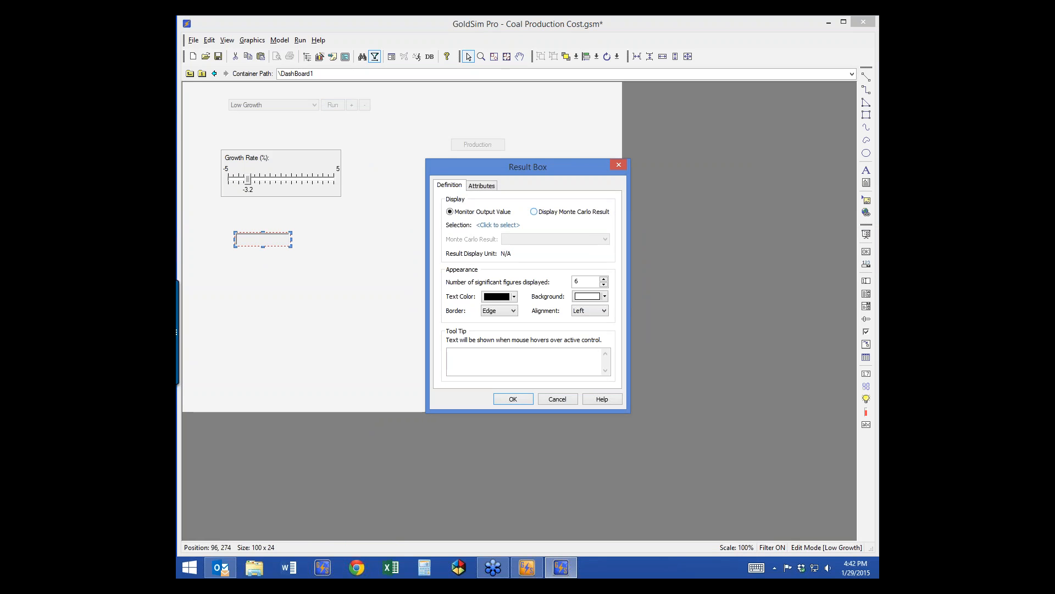
Step: Make the result box display the Monte Carlo result Result1
left_click(498, 225)
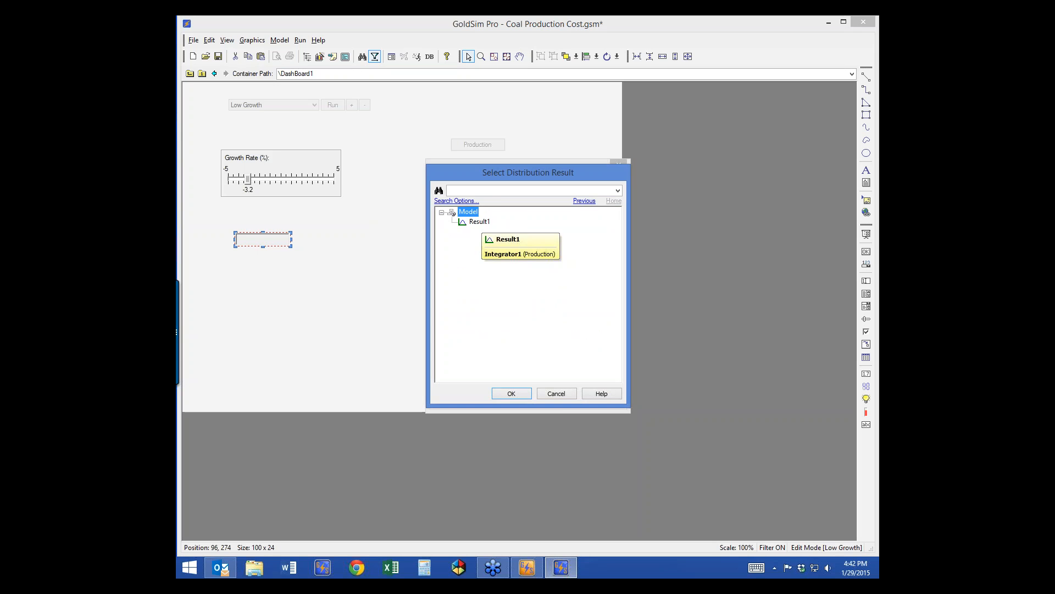
left_click(481, 221)
double_click(479, 221)
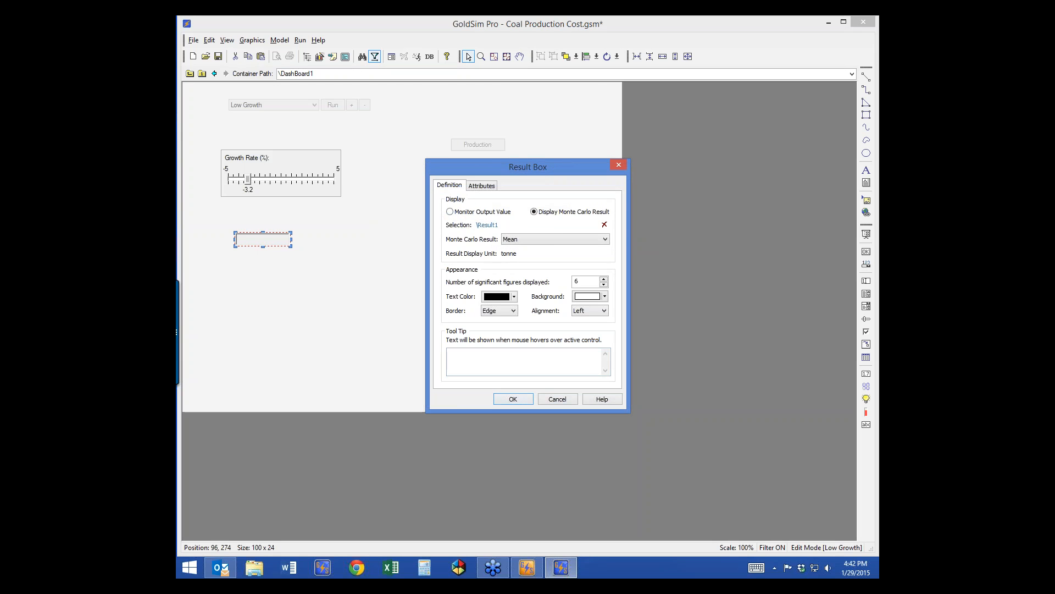
left_click(513, 399)
Step: Rename Result1 to Final Production and keep Mean as the displayed statistic
left_click(190, 73)
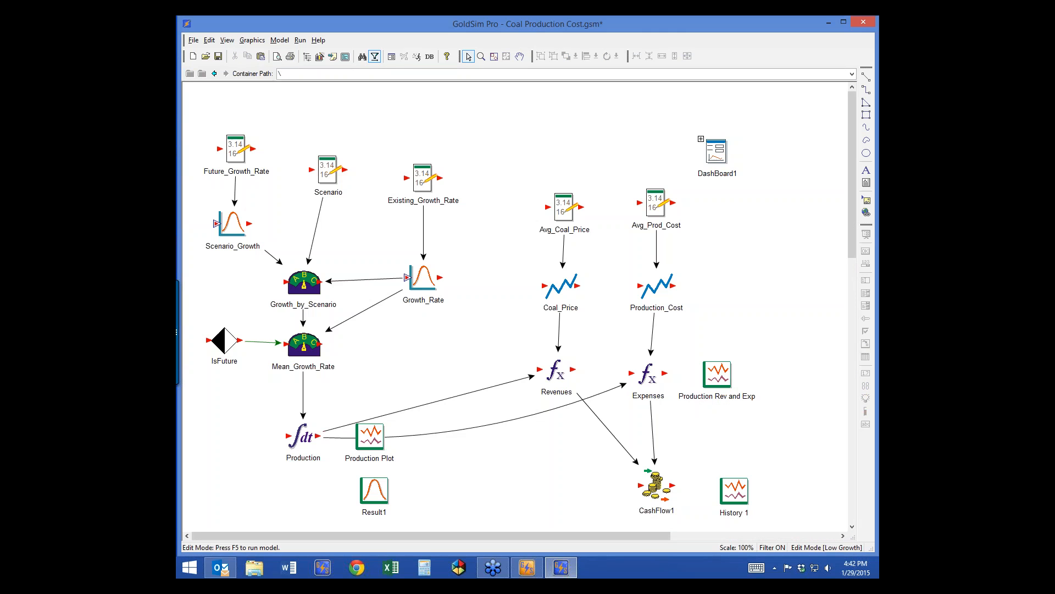
double_click(374, 491)
type("P")
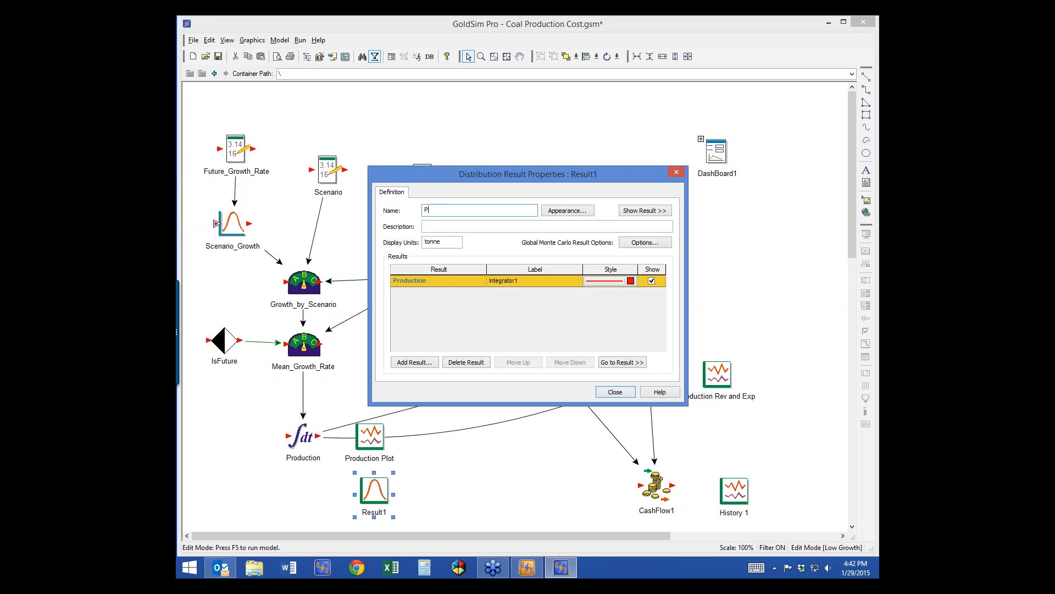
type("Final Production")
key("Return")
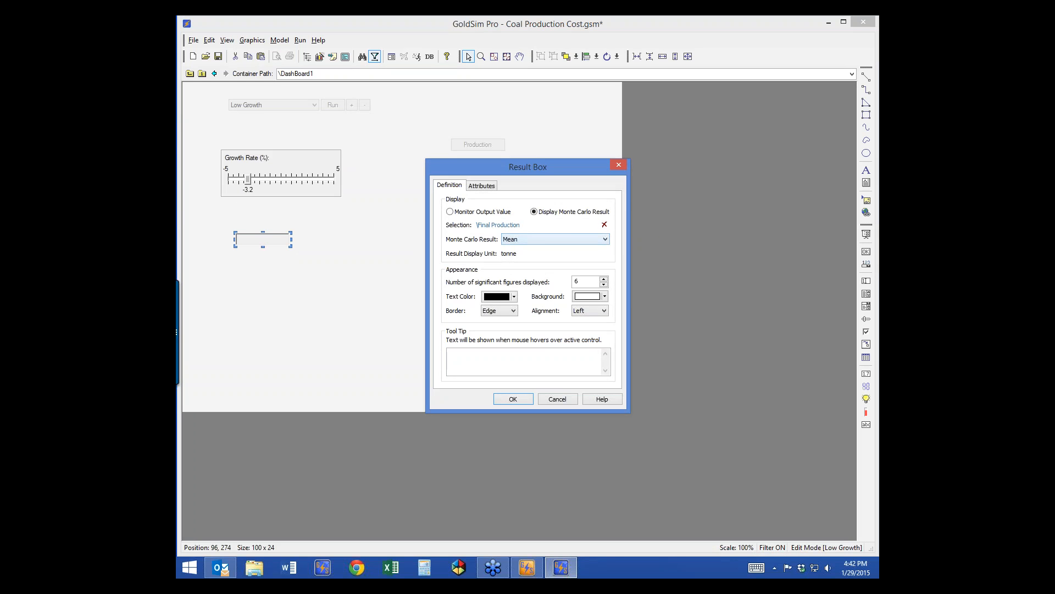
left_click(604, 239)
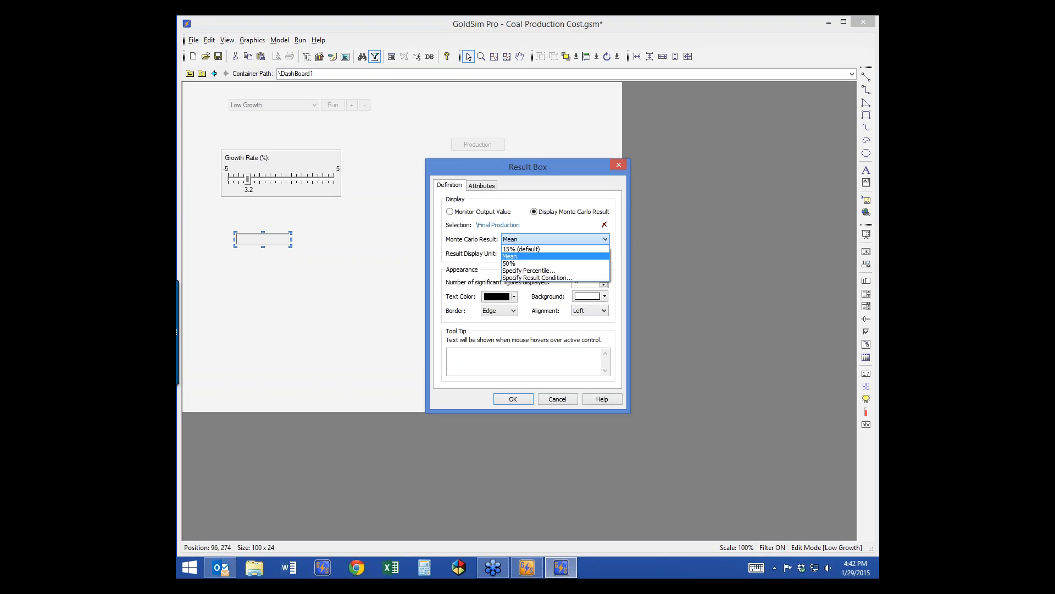
left_click(605, 240)
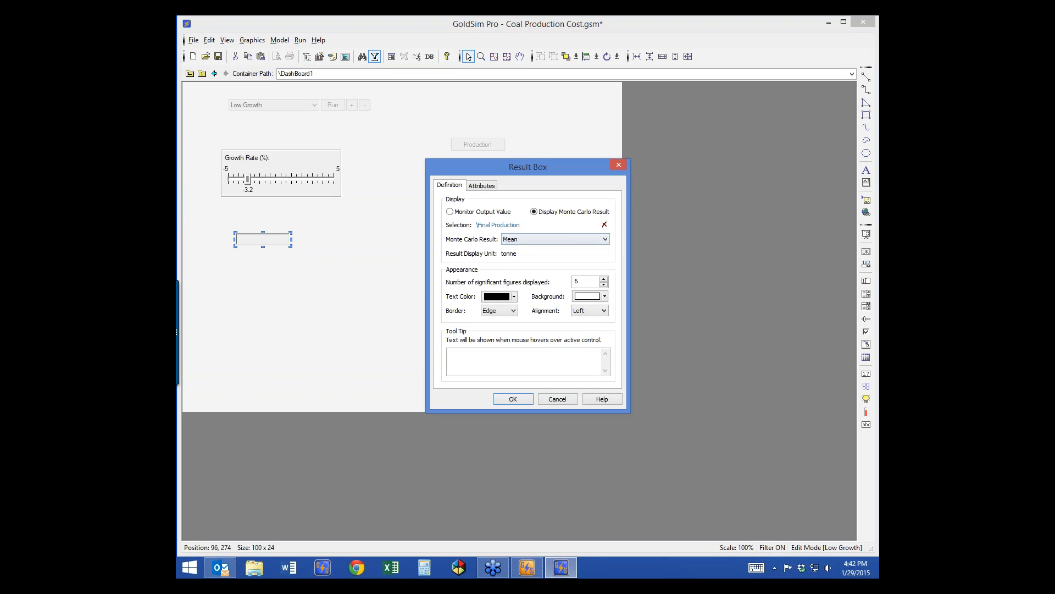
key("Return")
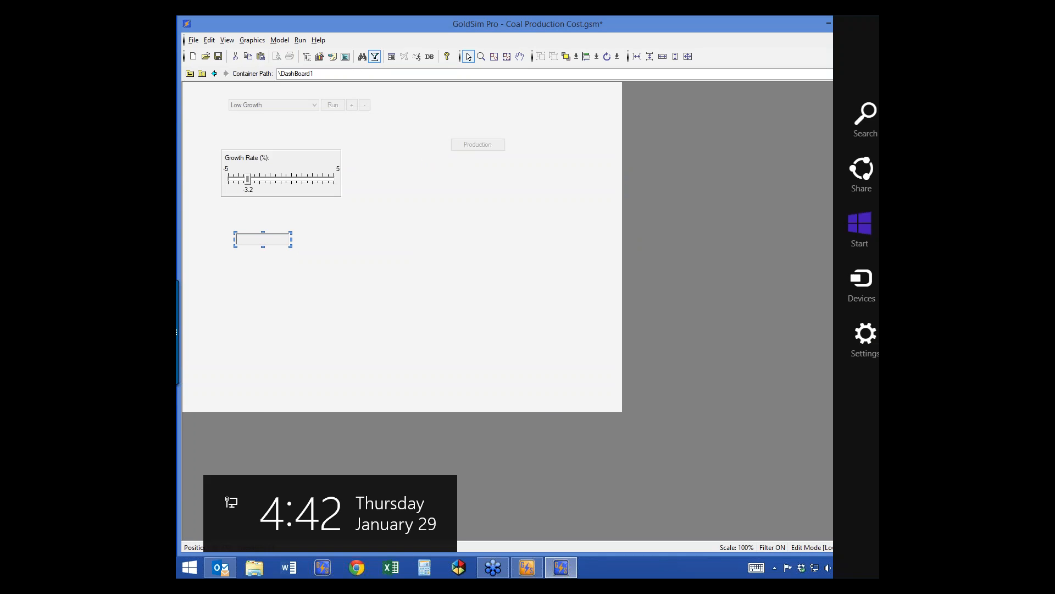
left_click(434, 286)
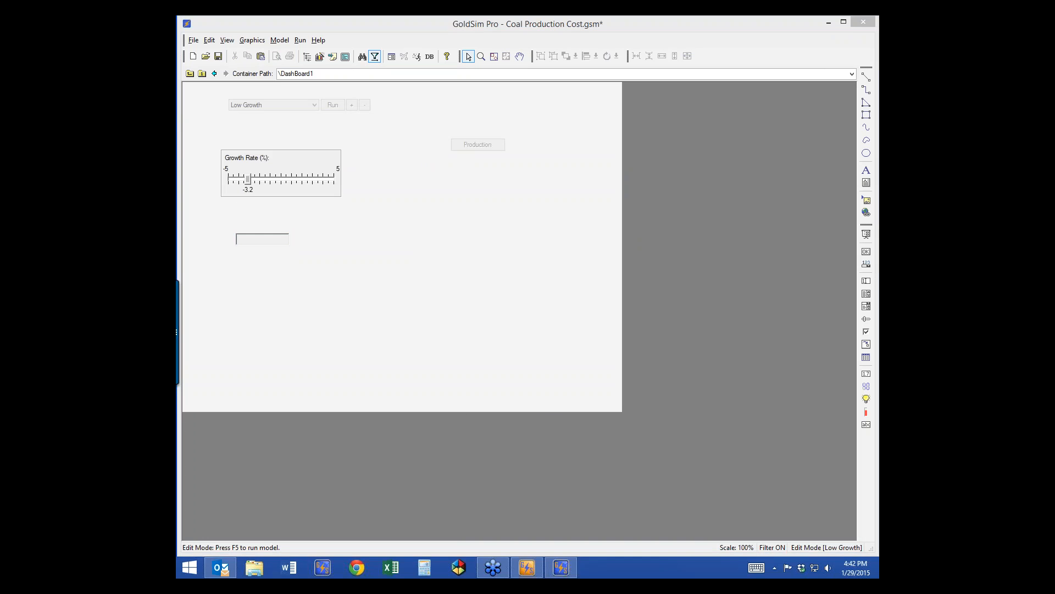
Step: Add a 'Mean Final Production:' label above the result box, widened to one line, and activate the dashboard
left_click(866, 170)
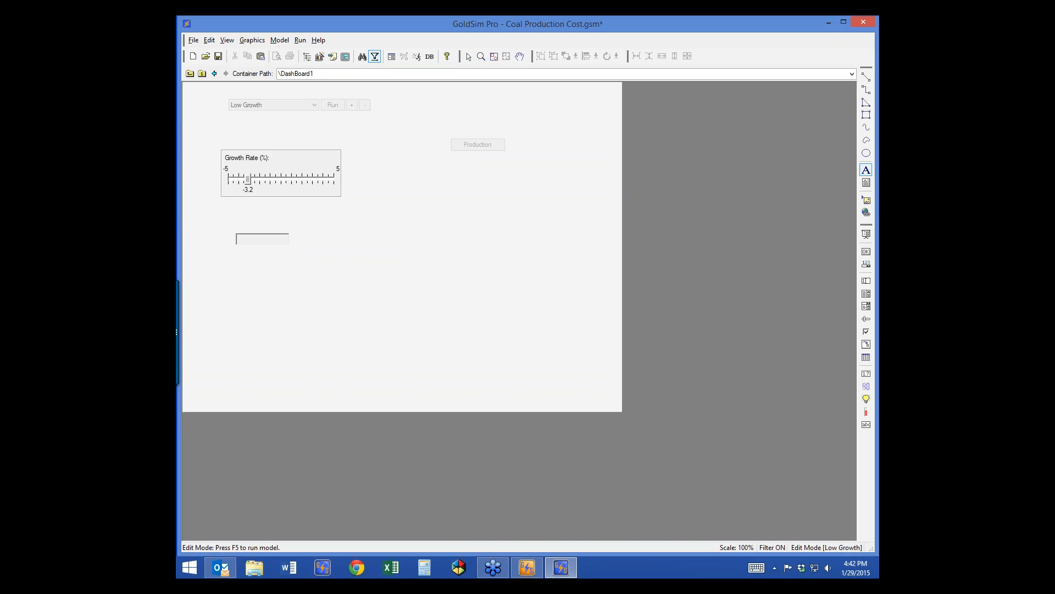
left_click(250, 226)
type("Me")
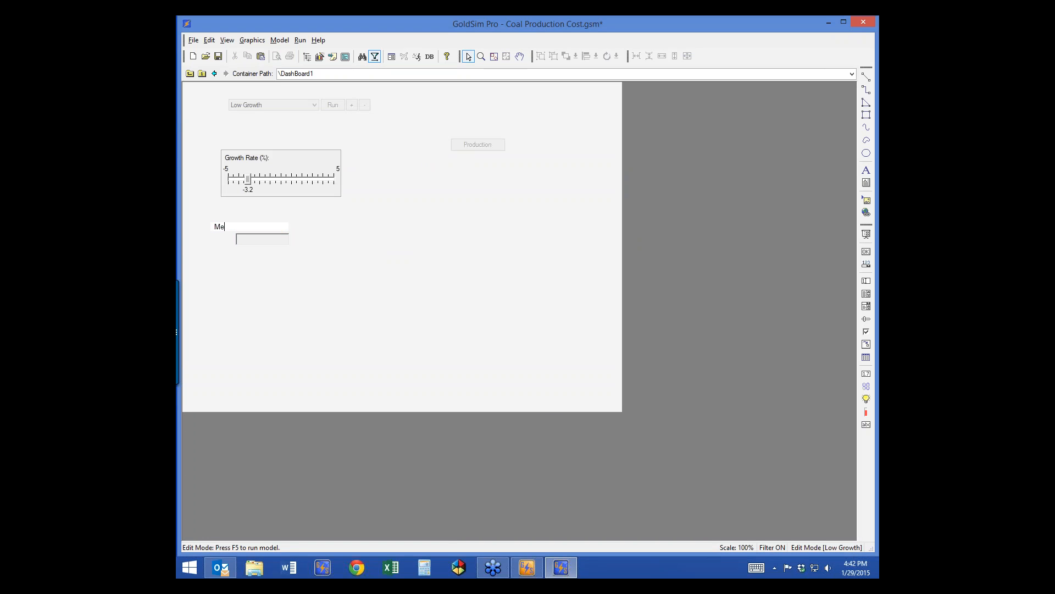
type("an Final Production:")
key("Escape")
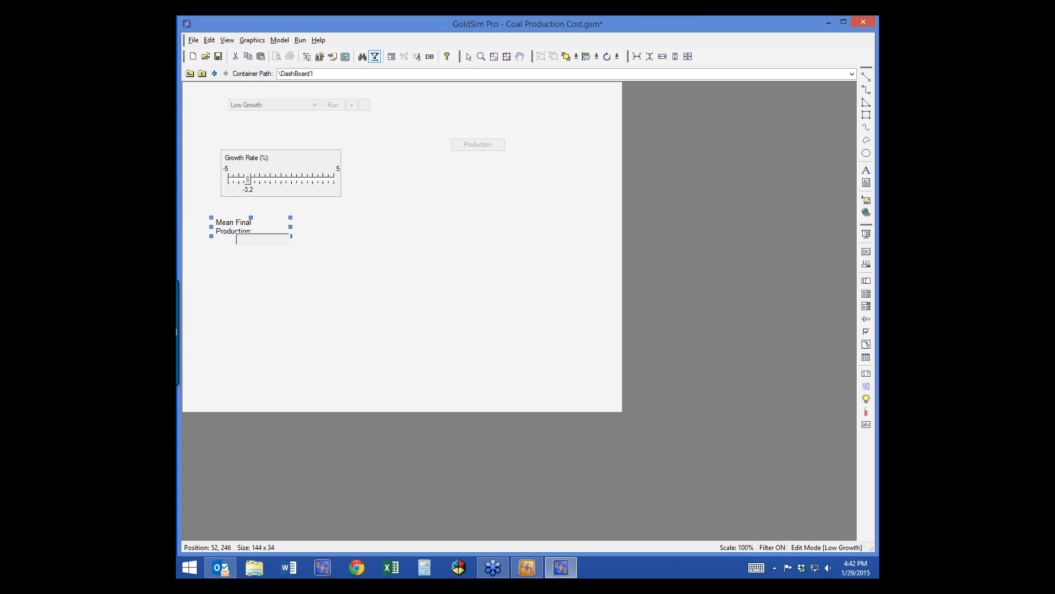
left_click_drag(291, 227, 306, 227)
left_click(336, 248)
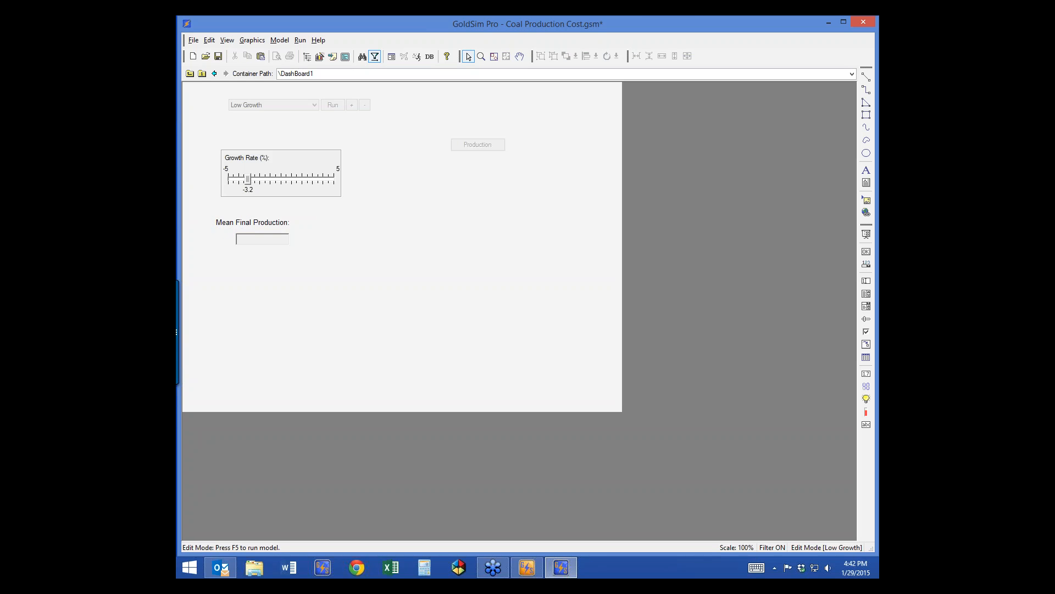
left_click(866, 233)
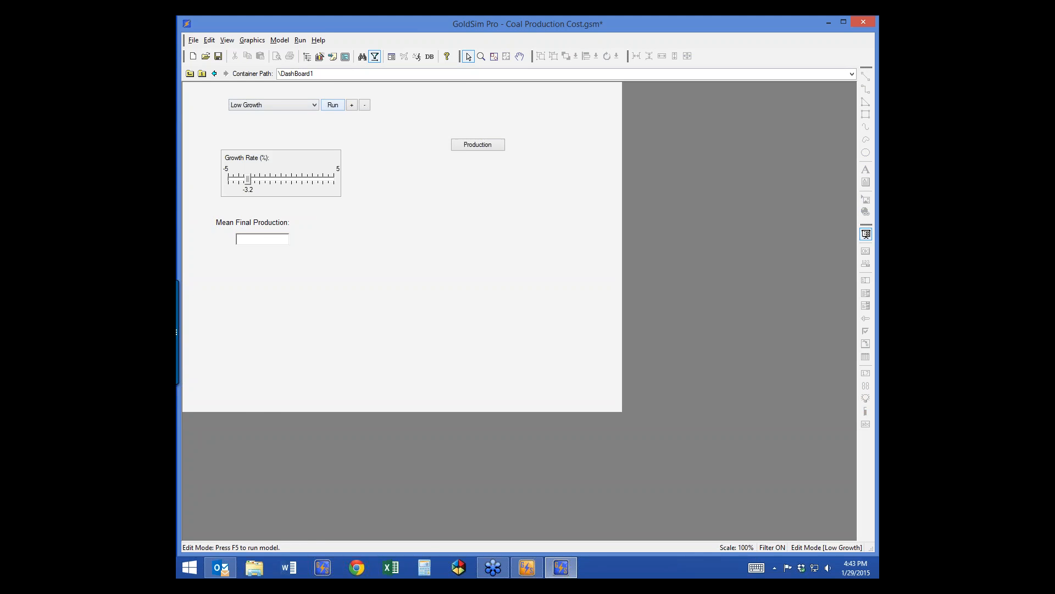
left_click(332, 105)
key("Return")
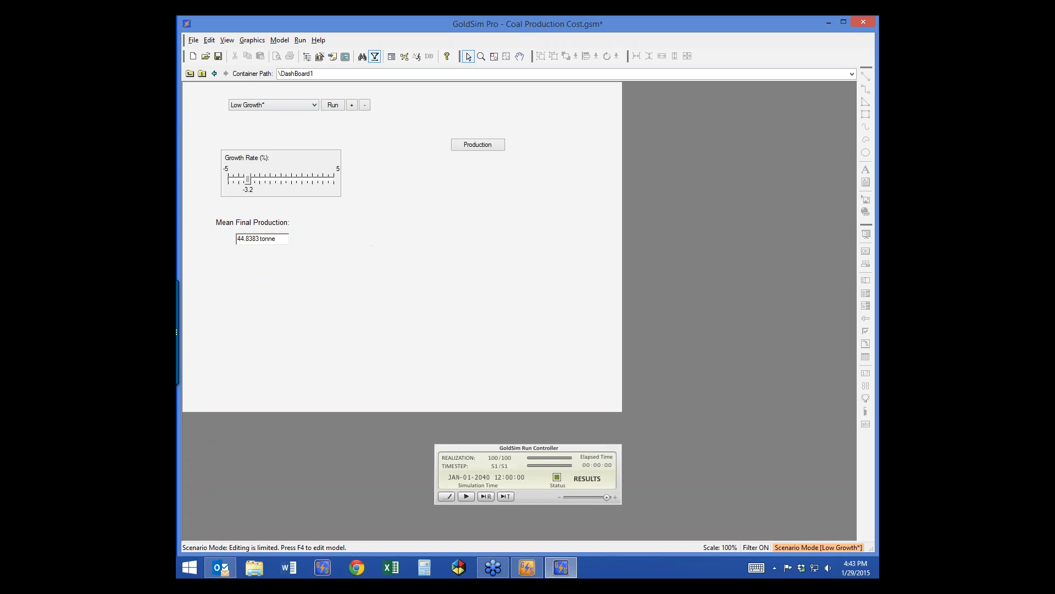
left_click(308, 105)
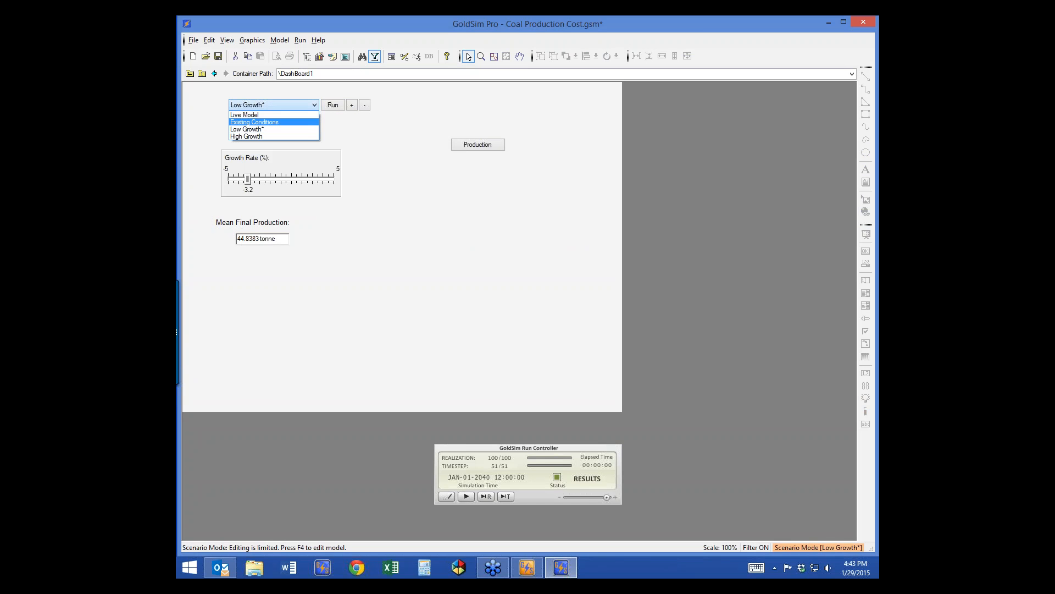
left_click(274, 122)
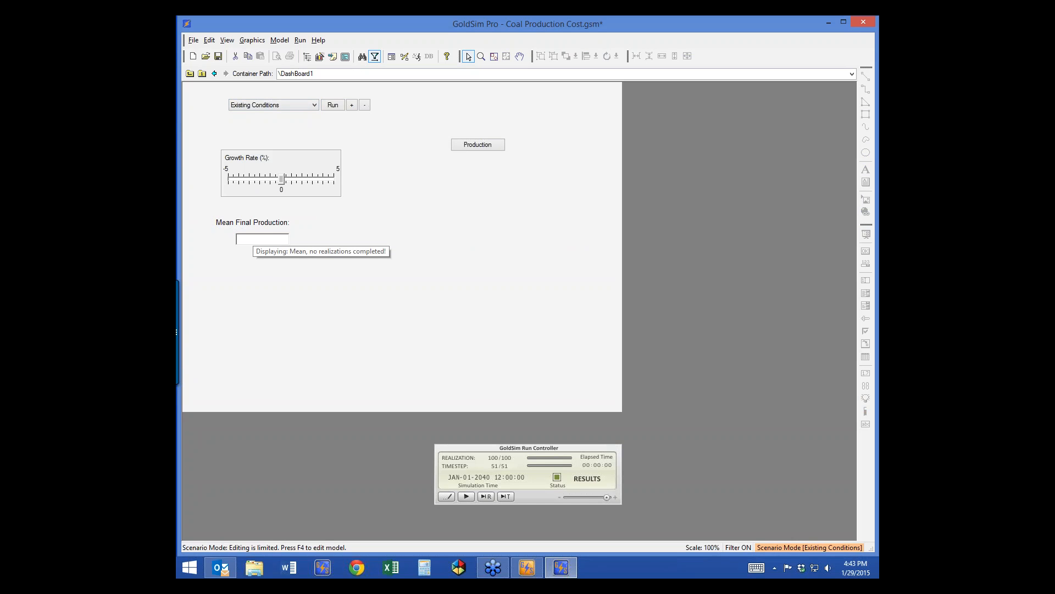
left_click(333, 105)
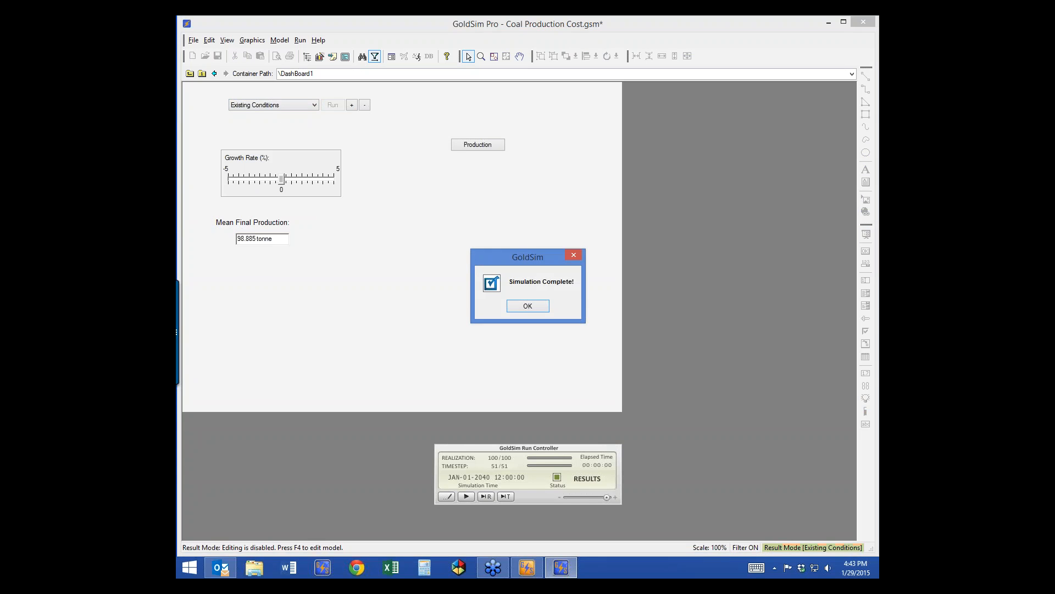
left_click(527, 306)
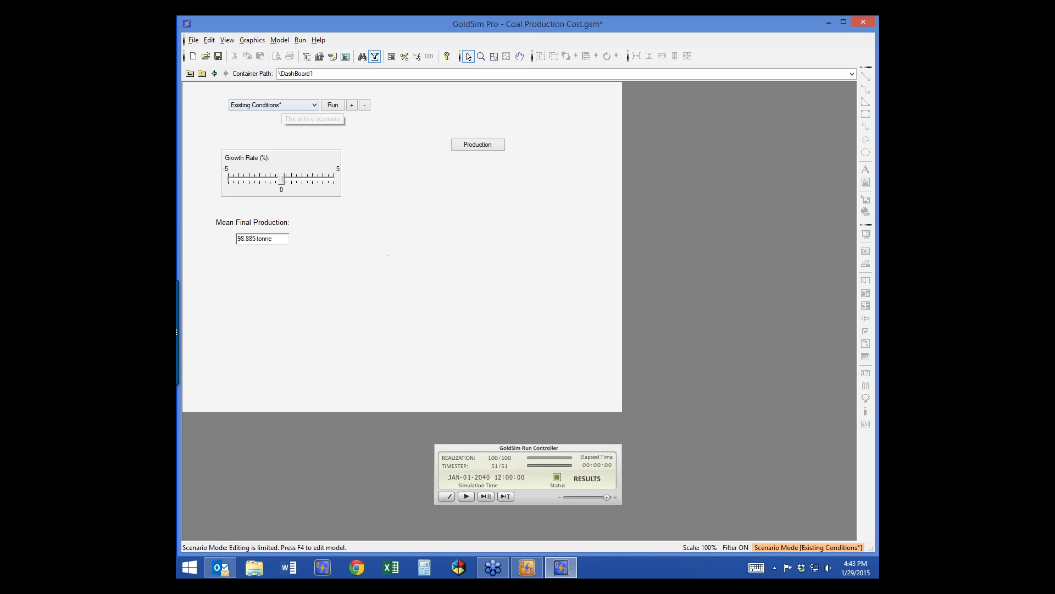
left_click(281, 105)
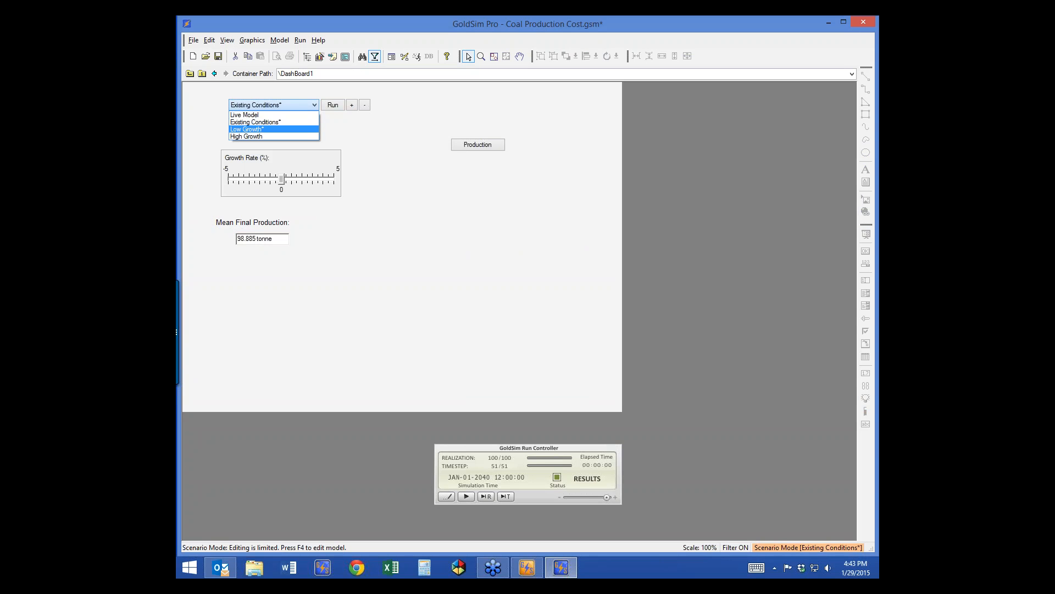
left_click(246, 129)
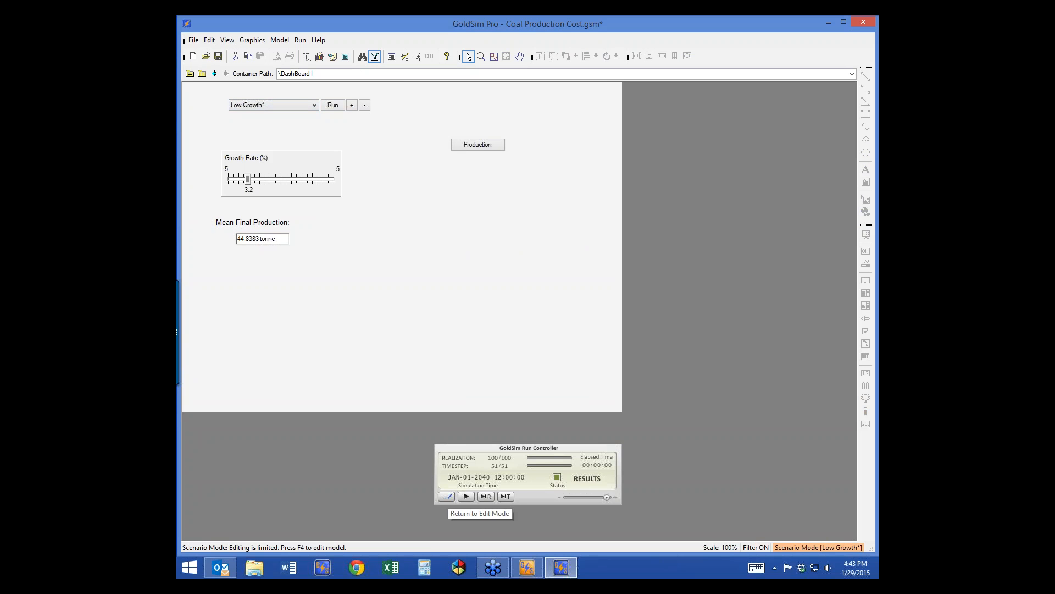
left_click(446, 497)
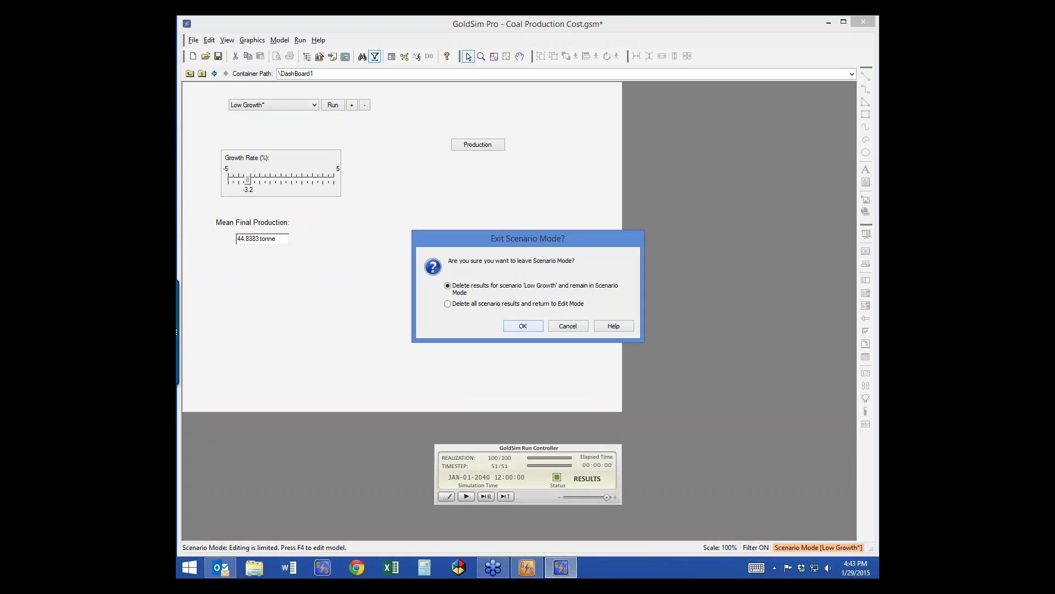
left_click(447, 304)
left_click(524, 326)
left_click(866, 398)
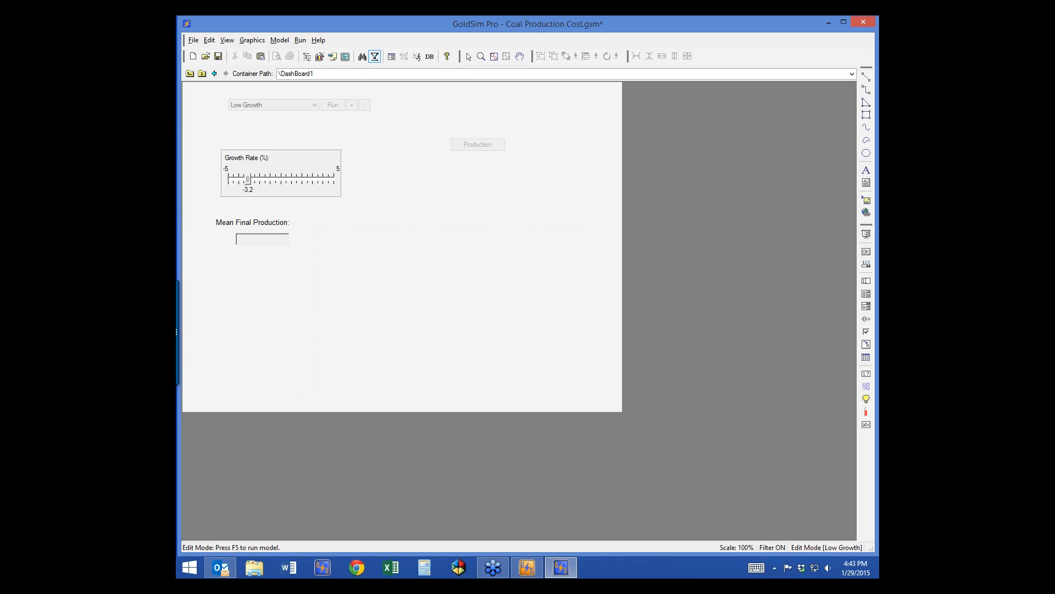
left_click(389, 240)
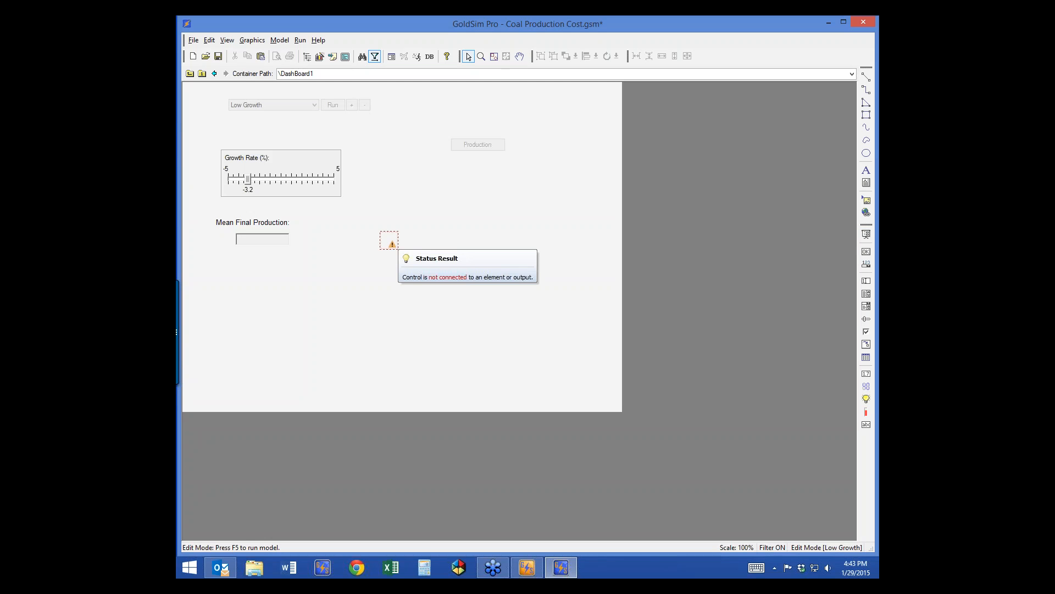
Step: Look through the status light's icon presets, then cancel its settings unchanged
double_click(389, 240)
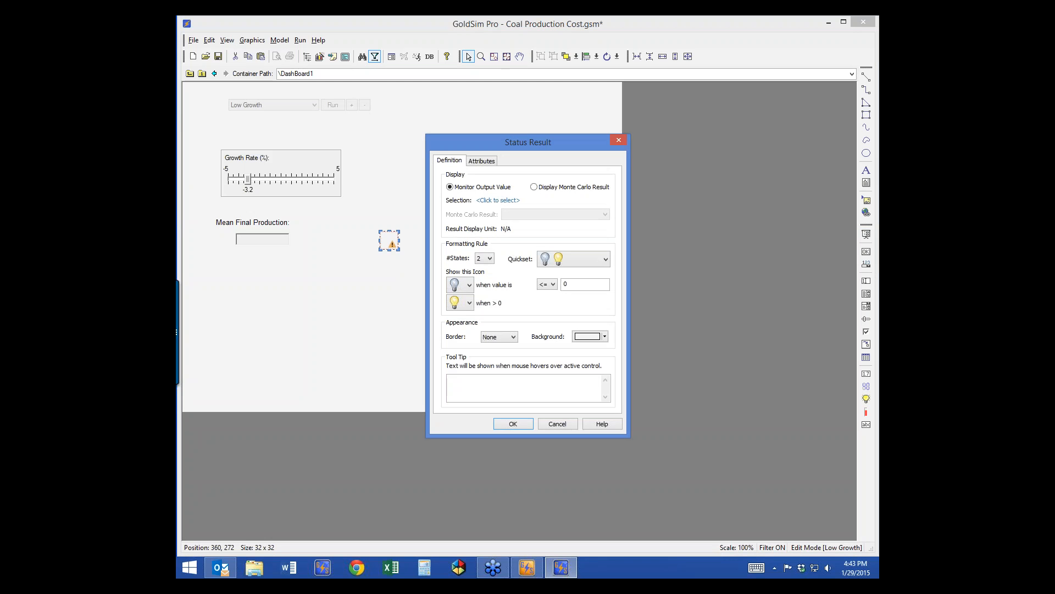
left_click(605, 259)
mouse_move(605, 313)
left_mouse_down()
mouse_move(606, 385)
mouse_move(605, 313)
left_mouse_up()
left_click(605, 259)
left_click(557, 424)
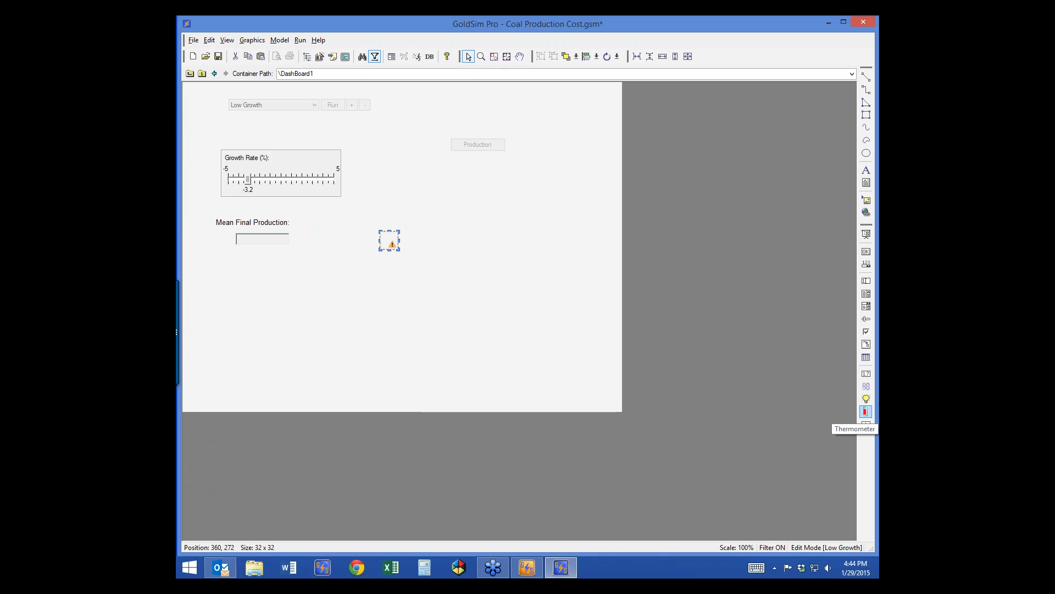
Step: Place a thermometer gauge and a text result box on the dashboard, then open the text box's properties
left_click(866, 411)
left_click(497, 274)
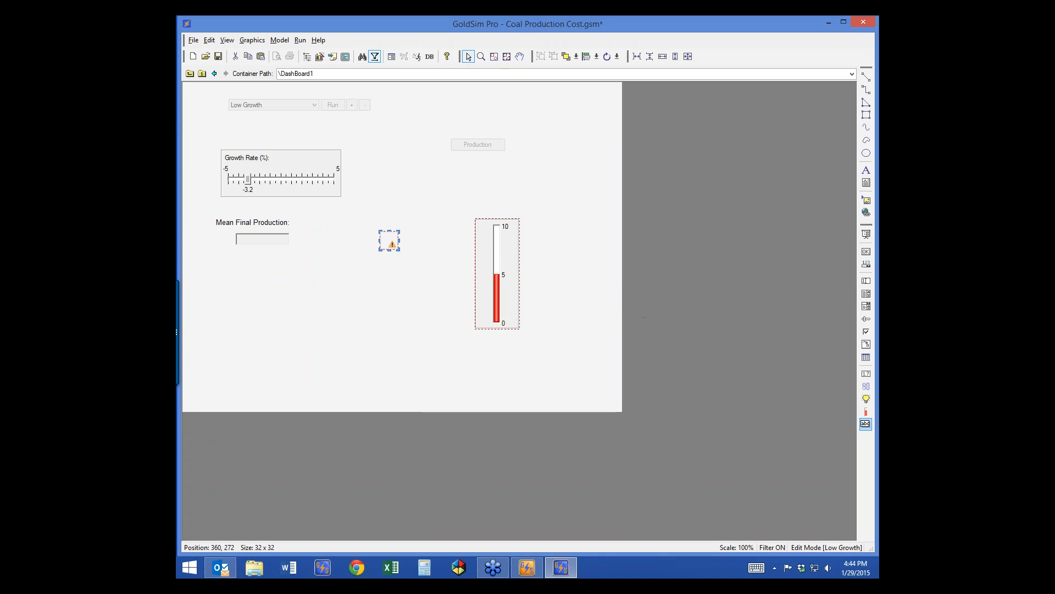
left_click(377, 298)
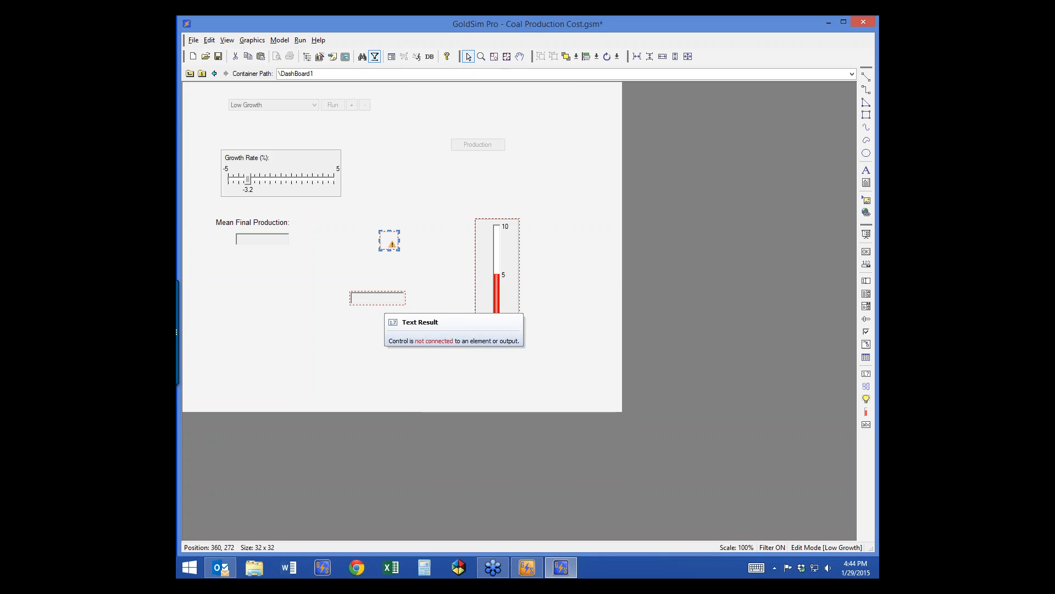
double_click(379, 298)
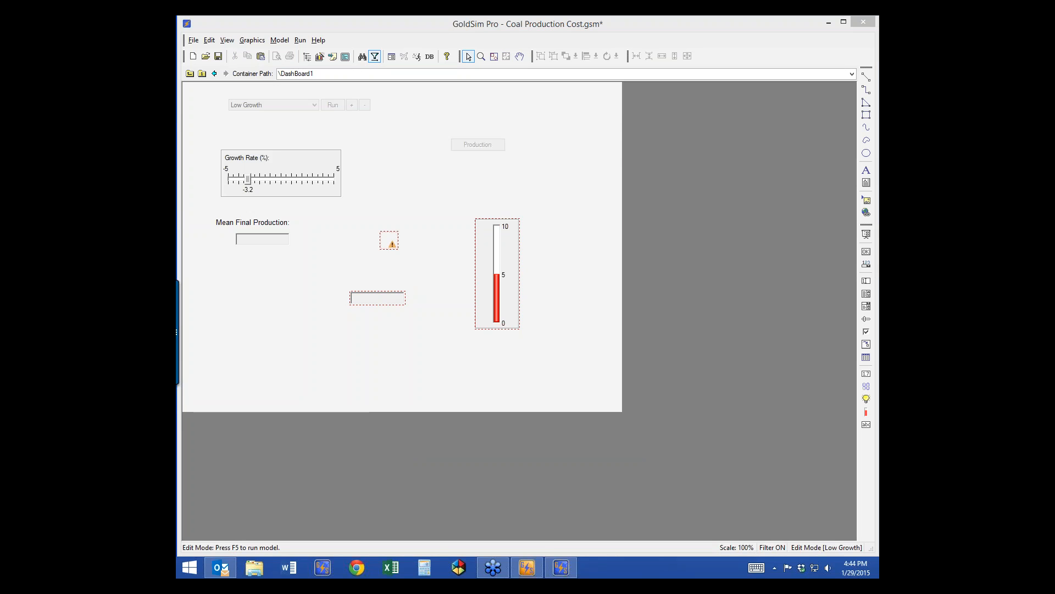
Step: Activate the dashboard and rerun the Low Growth scenario
left_click(867, 234)
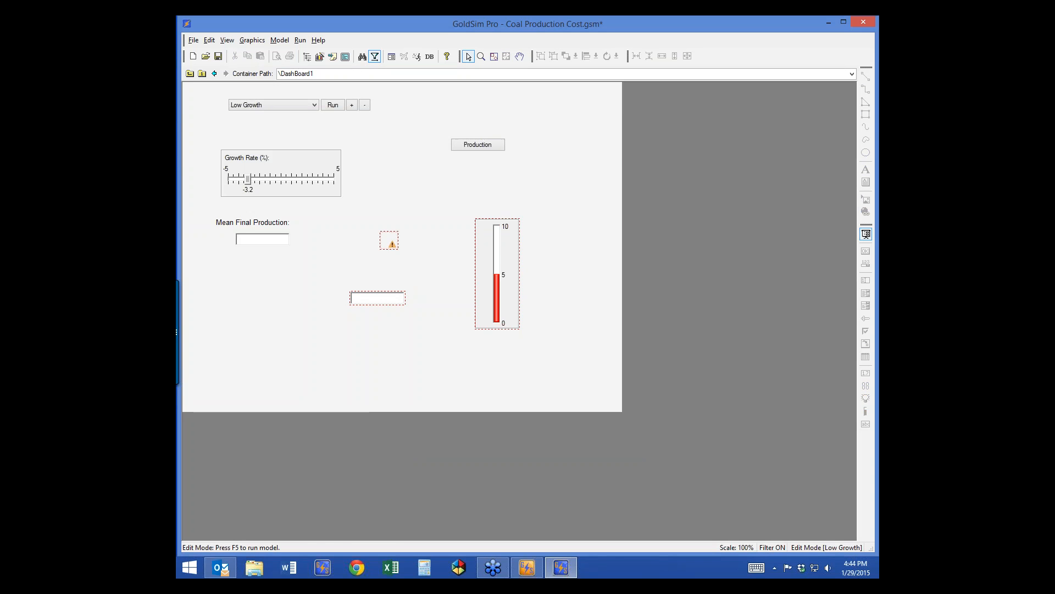
left_click(333, 105)
left_click(527, 306)
Step: Show the Mean statistic on the Production Rev and Exp chart and open its result properties
left_click(477, 144)
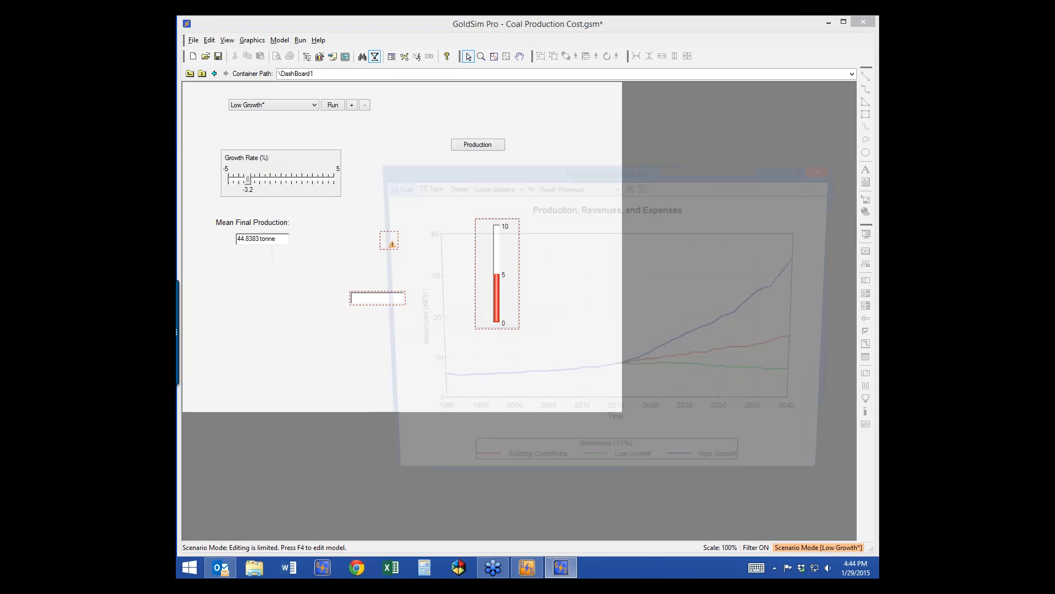
left_click_drag(584, 171, 476, 103)
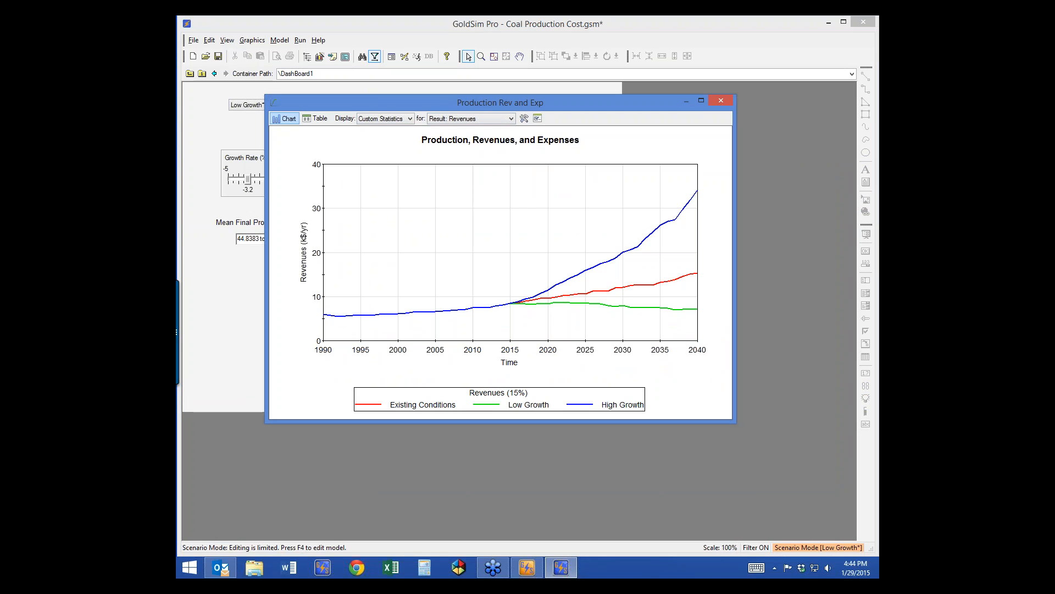
left_click(410, 119)
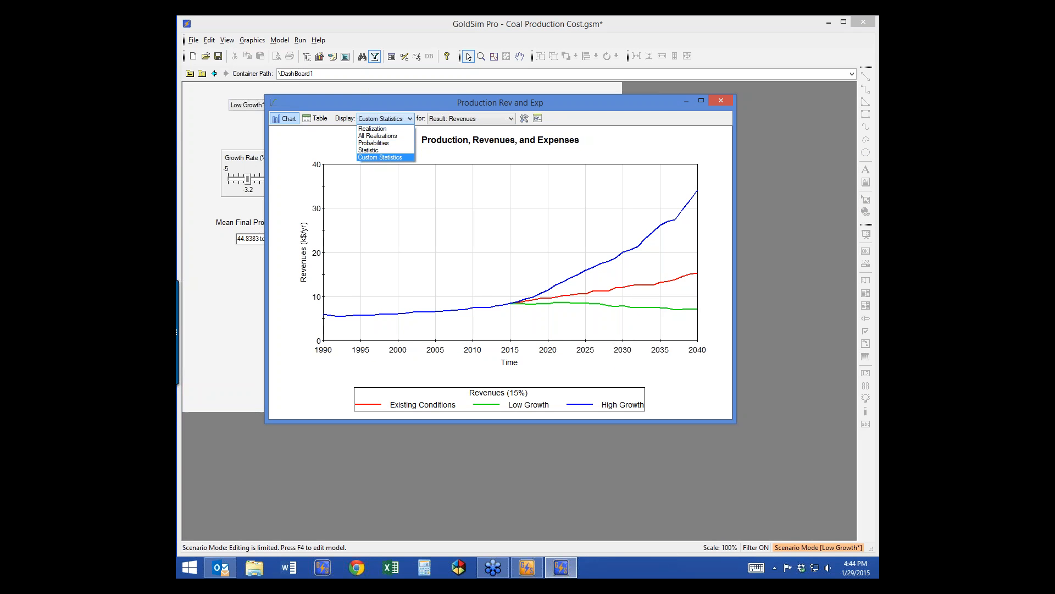
left_click(369, 151)
left_click(586, 118)
left_click_drag(528, 140, 491, 128)
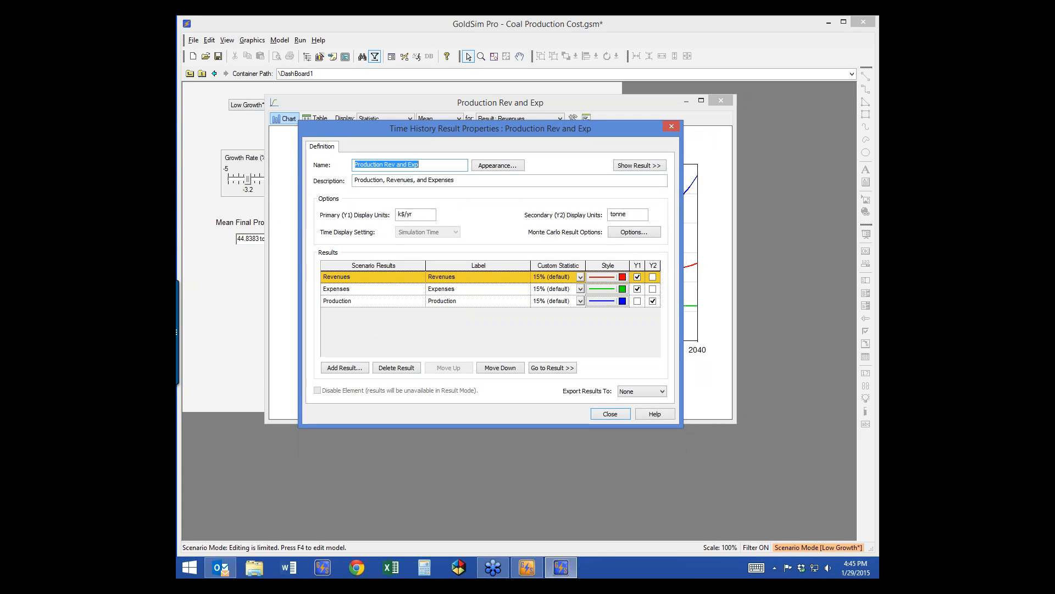
Step: Set the Expenses row to Mean and add a second Expenses result to the chart
left_click(581, 289)
left_click(552, 300)
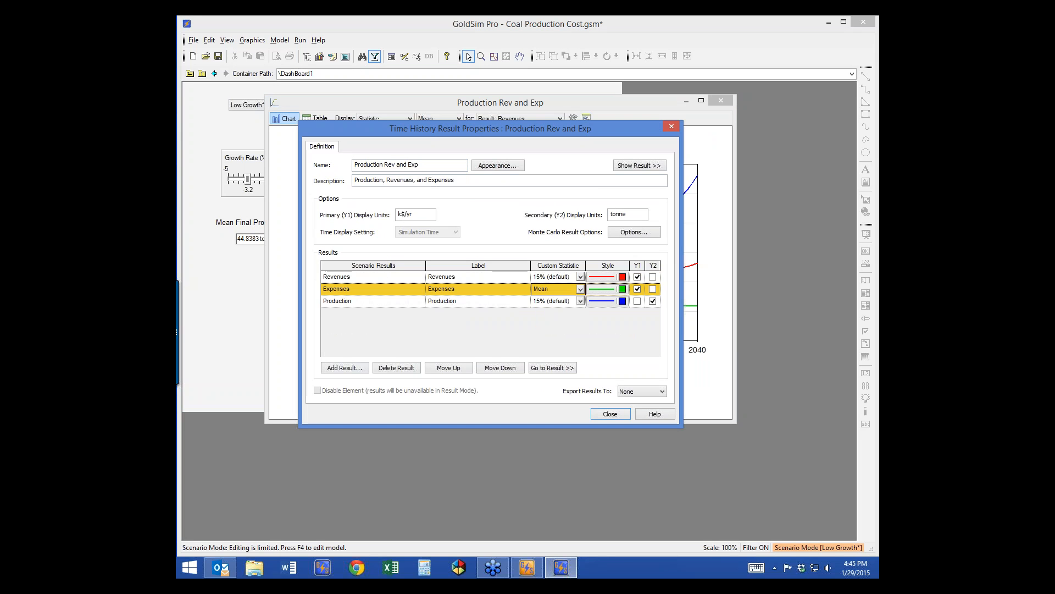
left_click(344, 368)
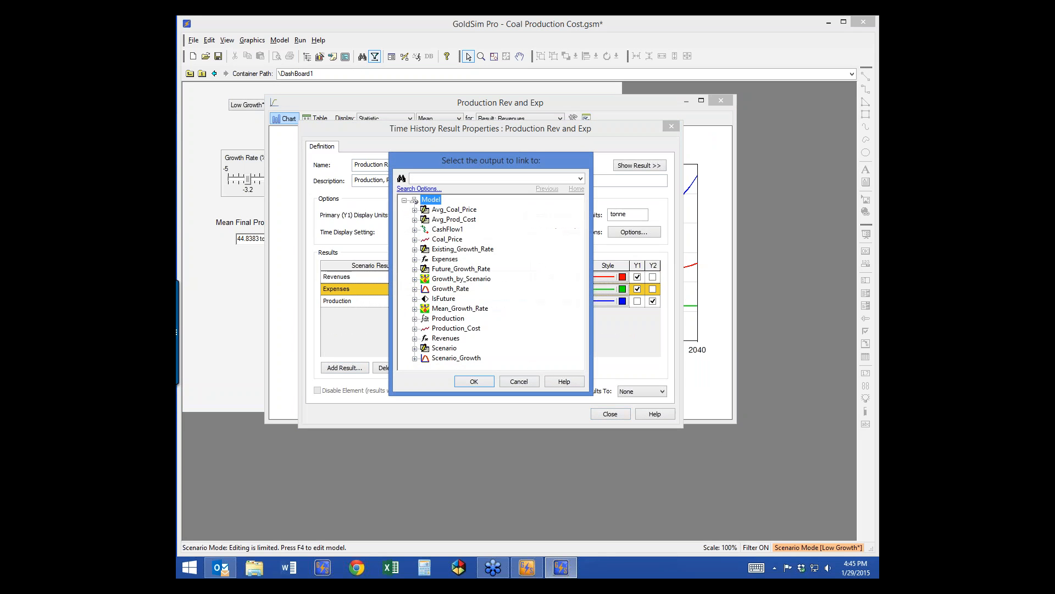
double_click(445, 259)
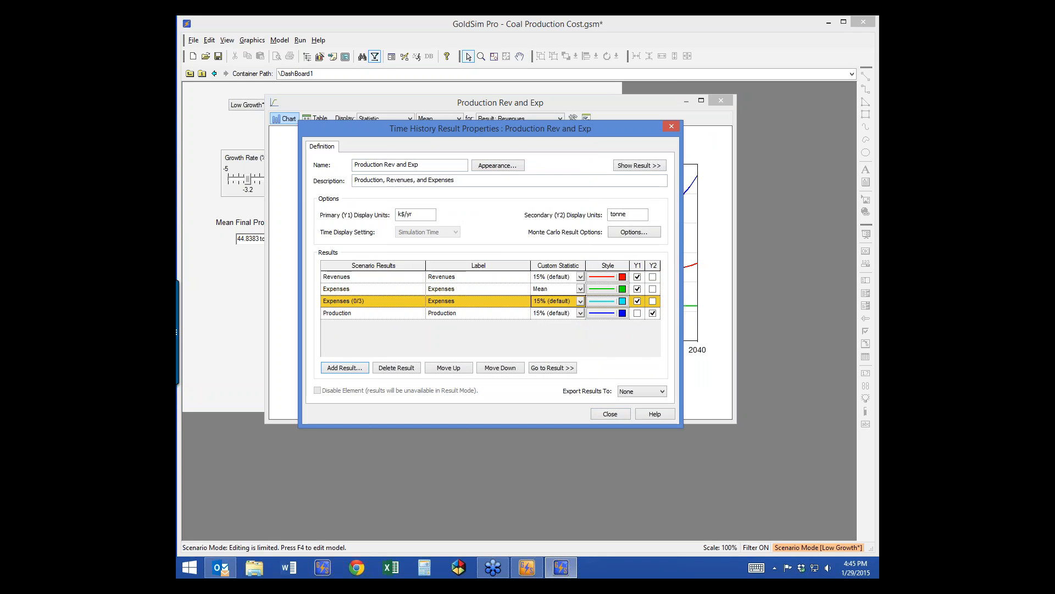
key("Escape")
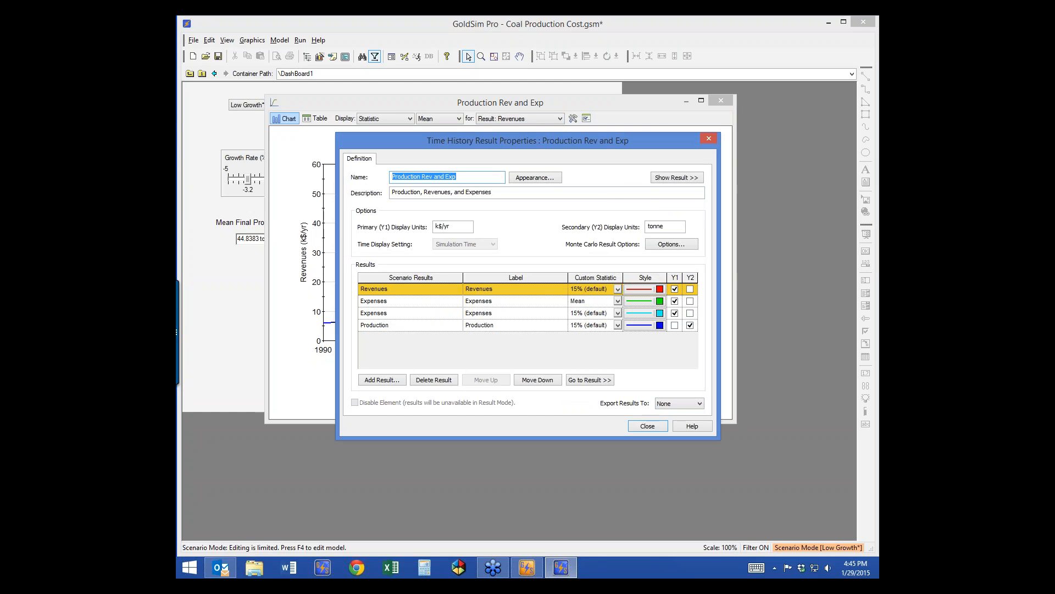
left_click(659, 426)
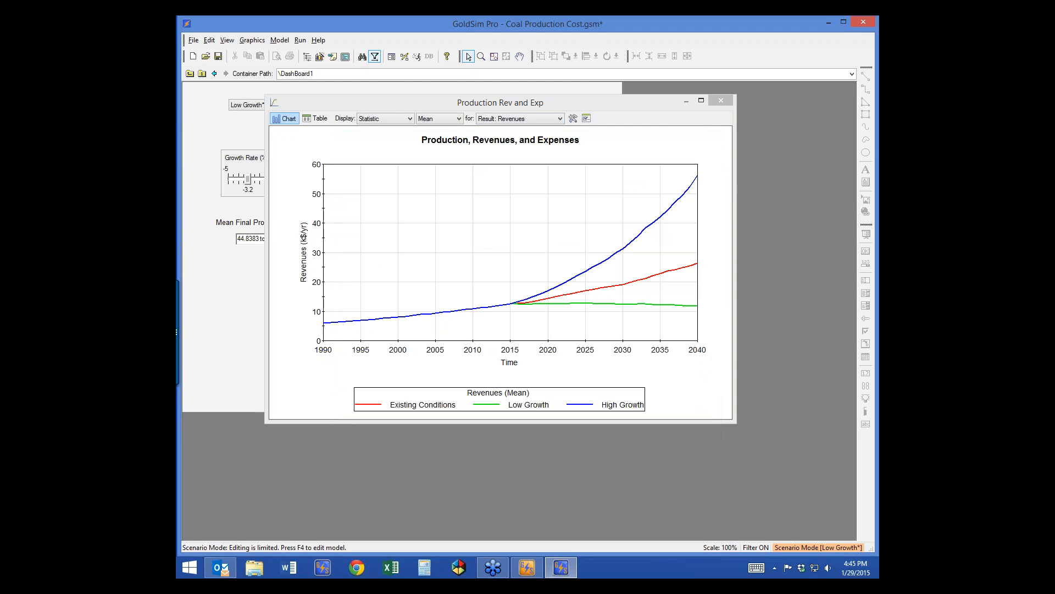
Step: Try the 15% statistic, Expenses, single-realization and all-results views, then return to custom statistics
left_click(440, 119)
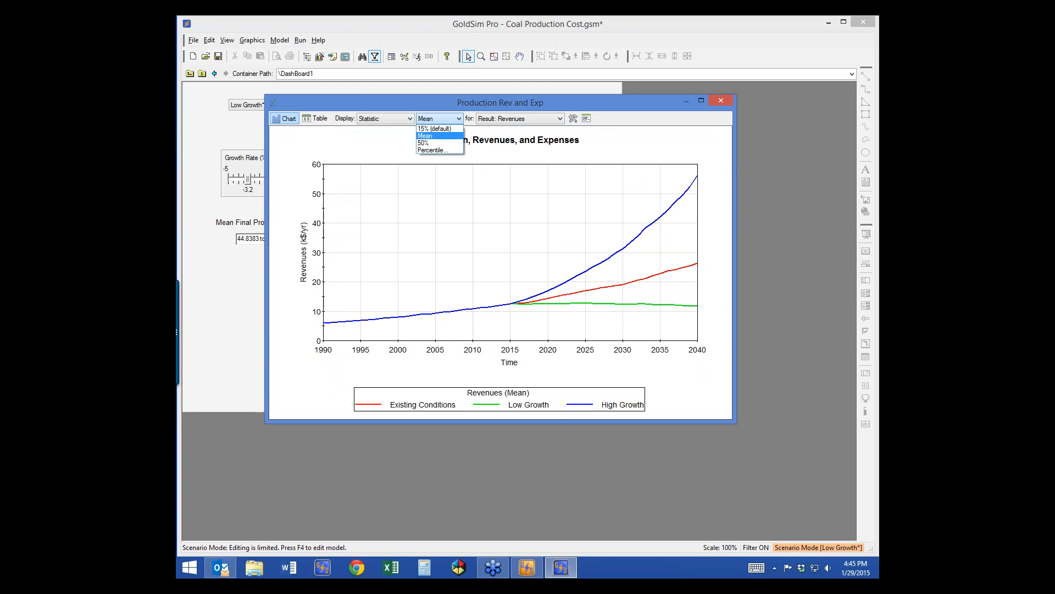
left_click(435, 128)
left_click(410, 119)
left_click(382, 135)
left_click(511, 119)
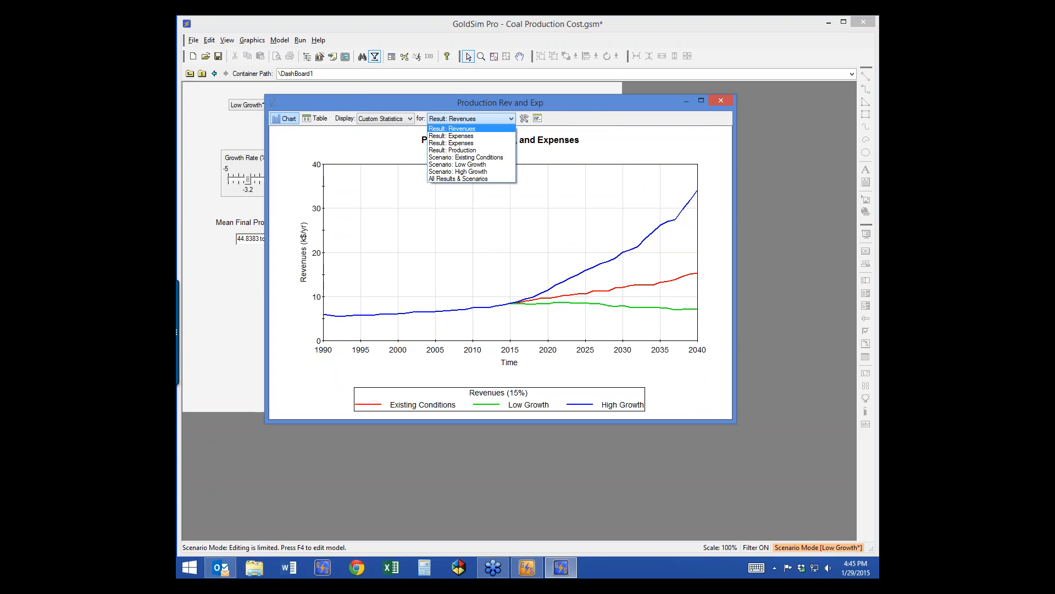
left_click(452, 136)
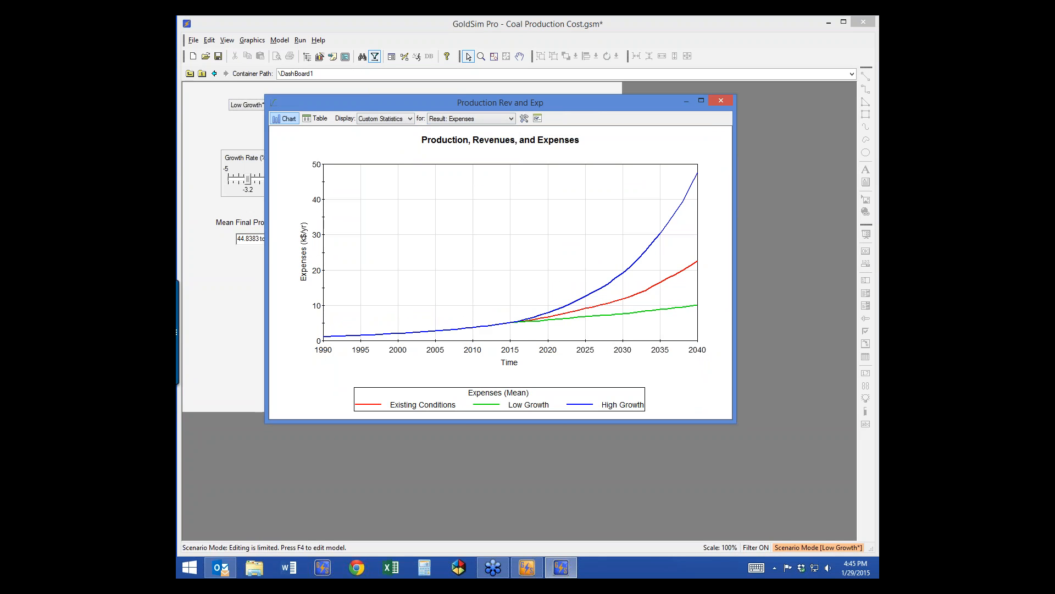
left_click(410, 119)
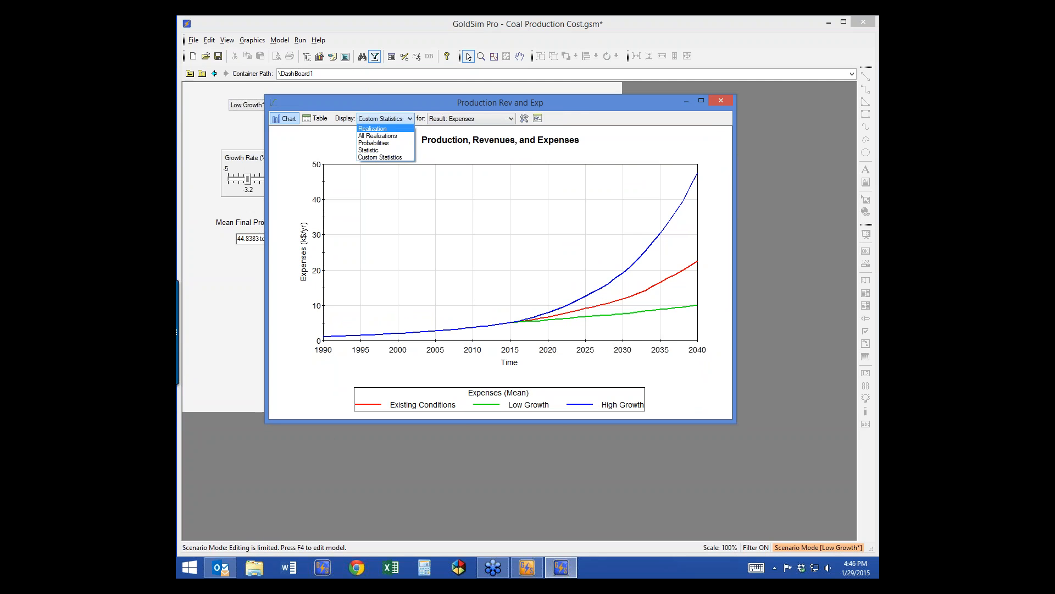
left_click(373, 128)
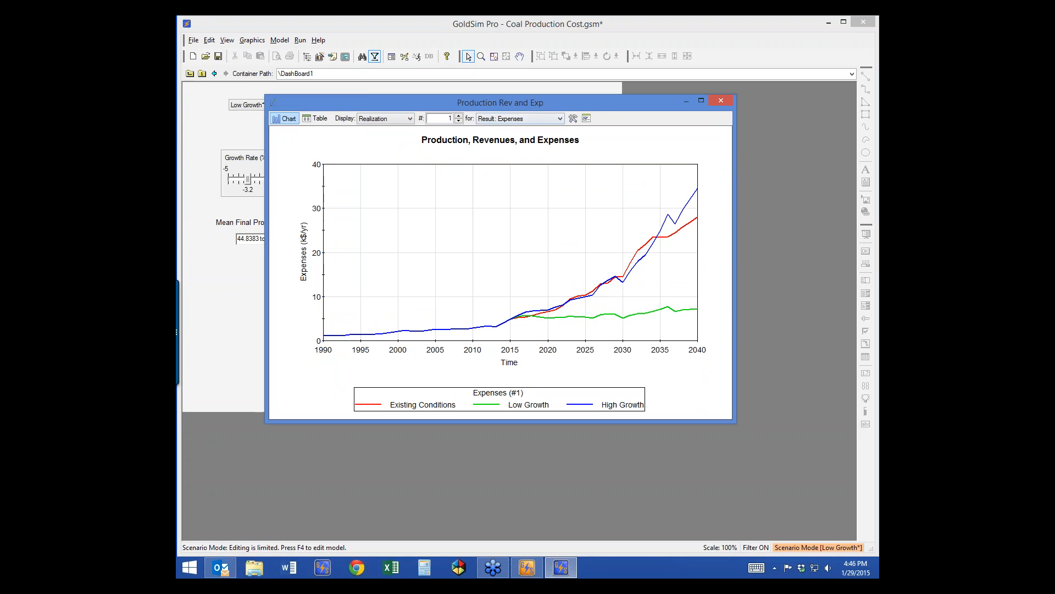
left_click(559, 119)
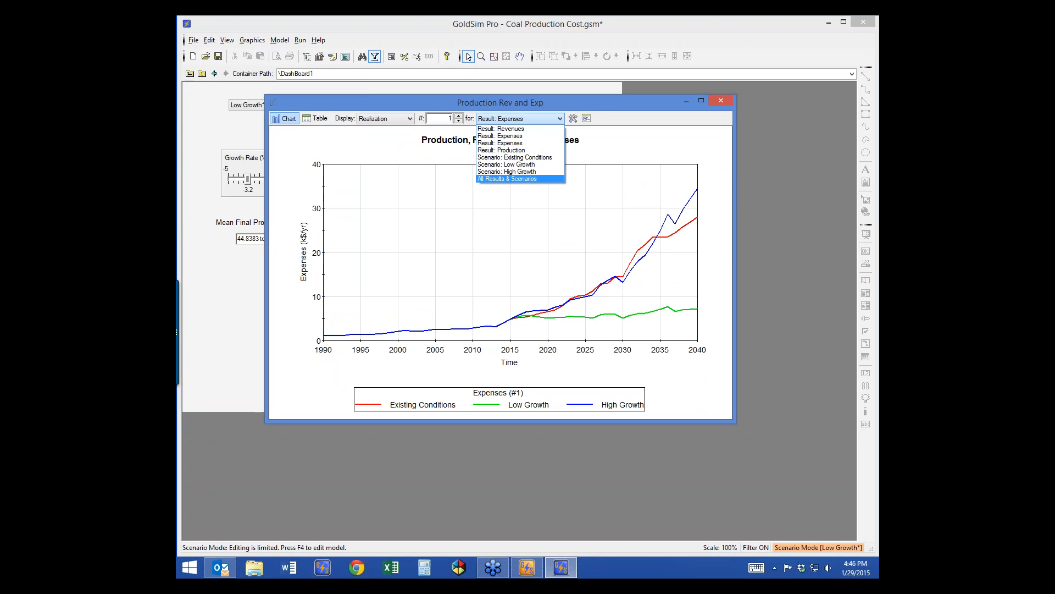
left_click(507, 179)
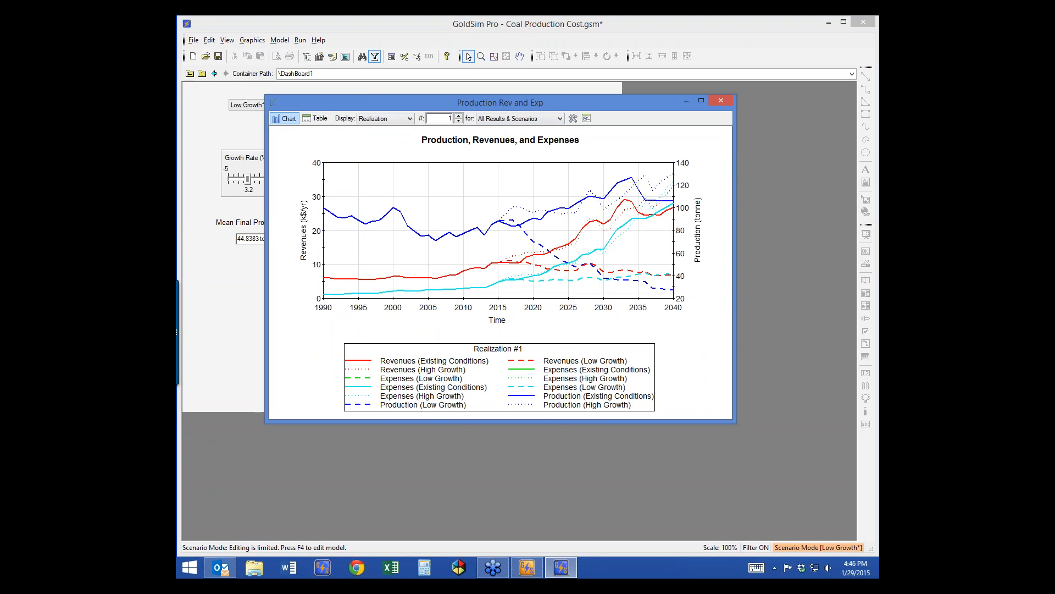
left_click(410, 119)
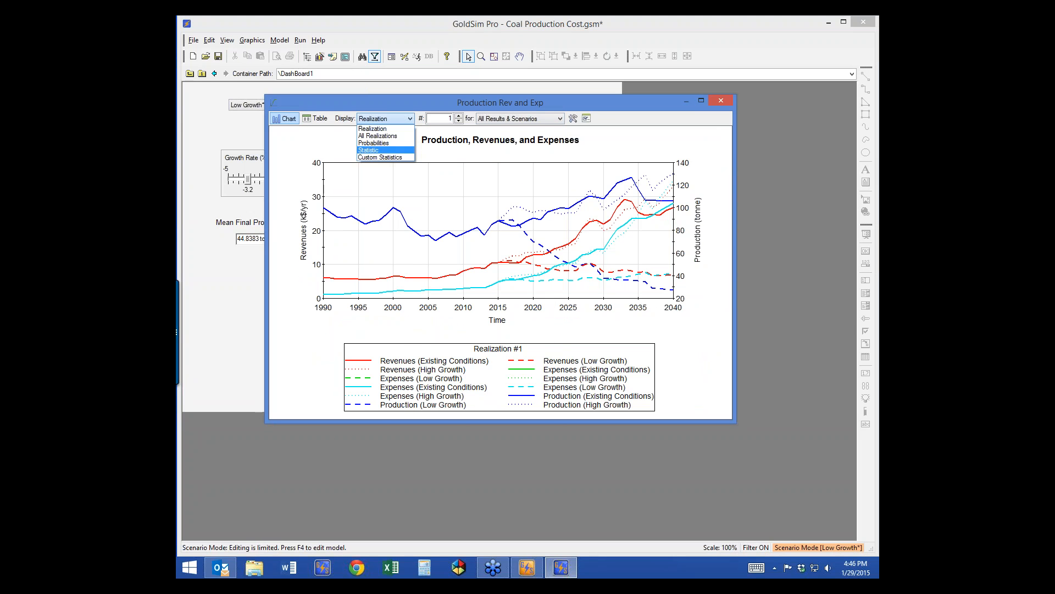
left_click(384, 158)
Step: Open and close the result properties, then close the Production Rev and Exp chart
left_click(538, 119)
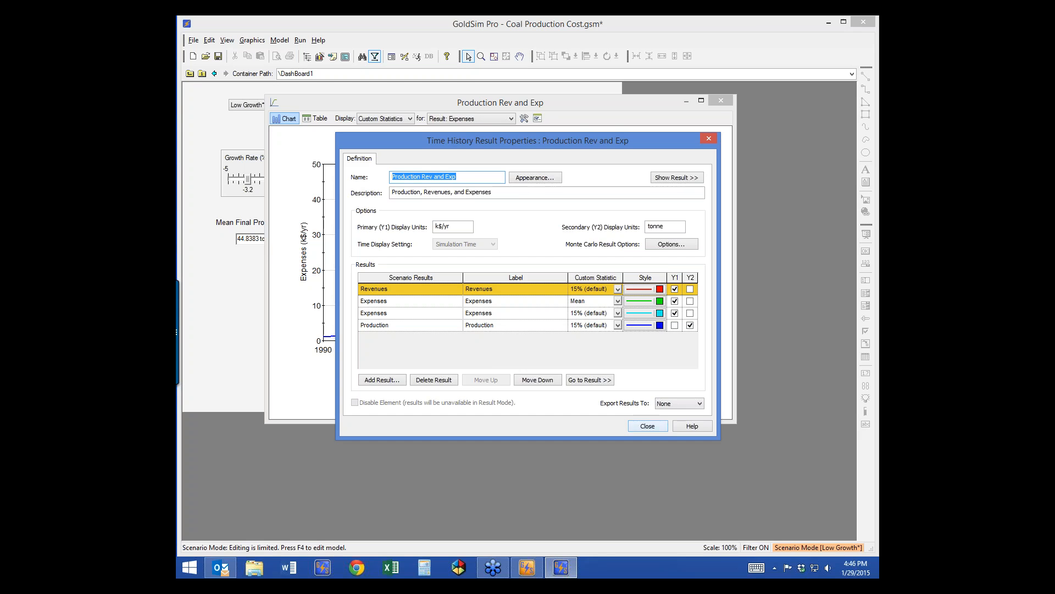
left_click(647, 426)
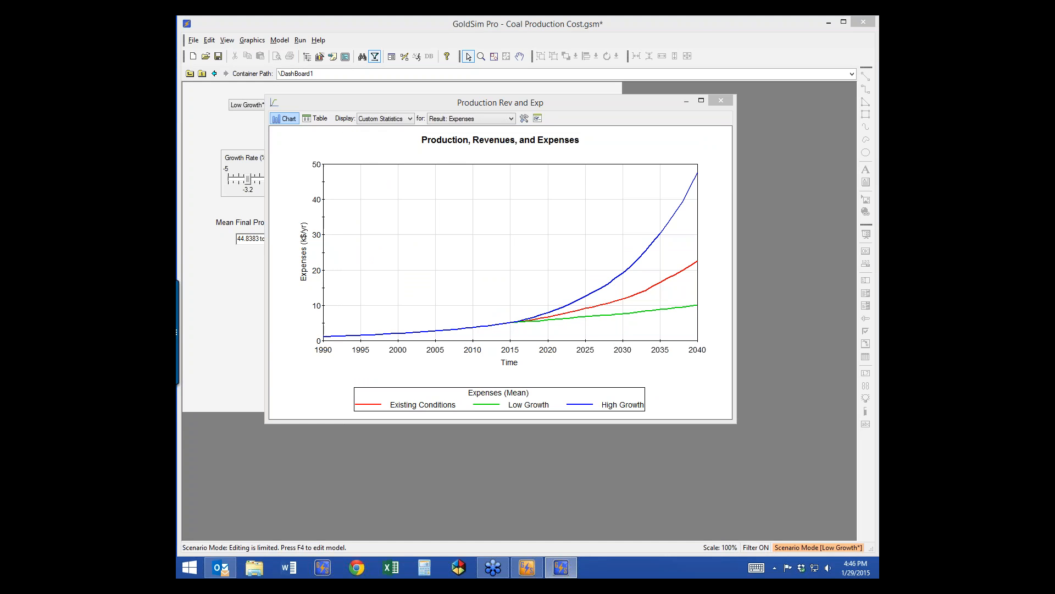
left_click_drag(501, 103, 471, 126)
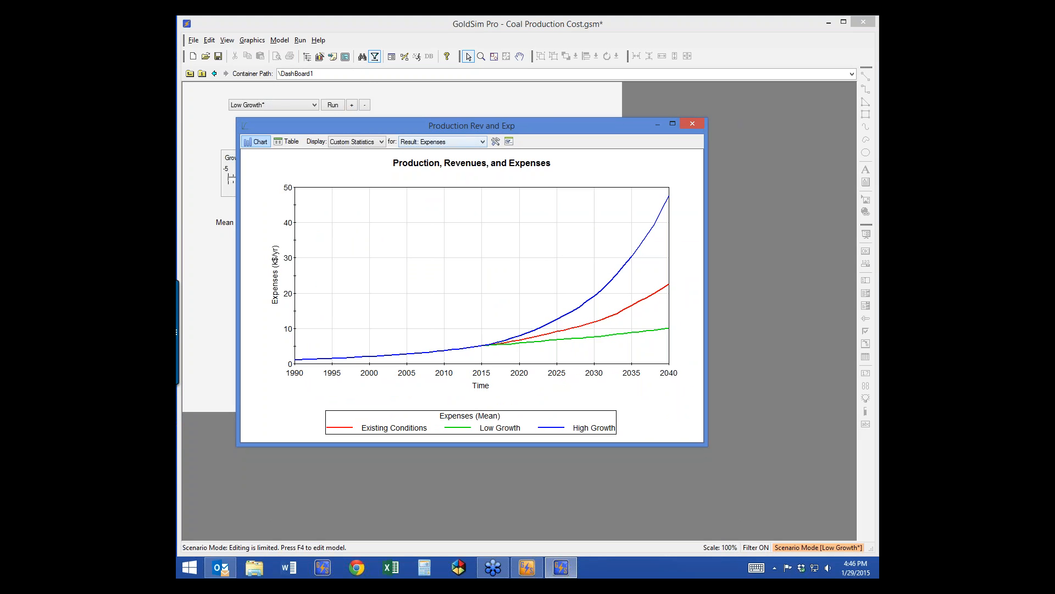
left_click(693, 124)
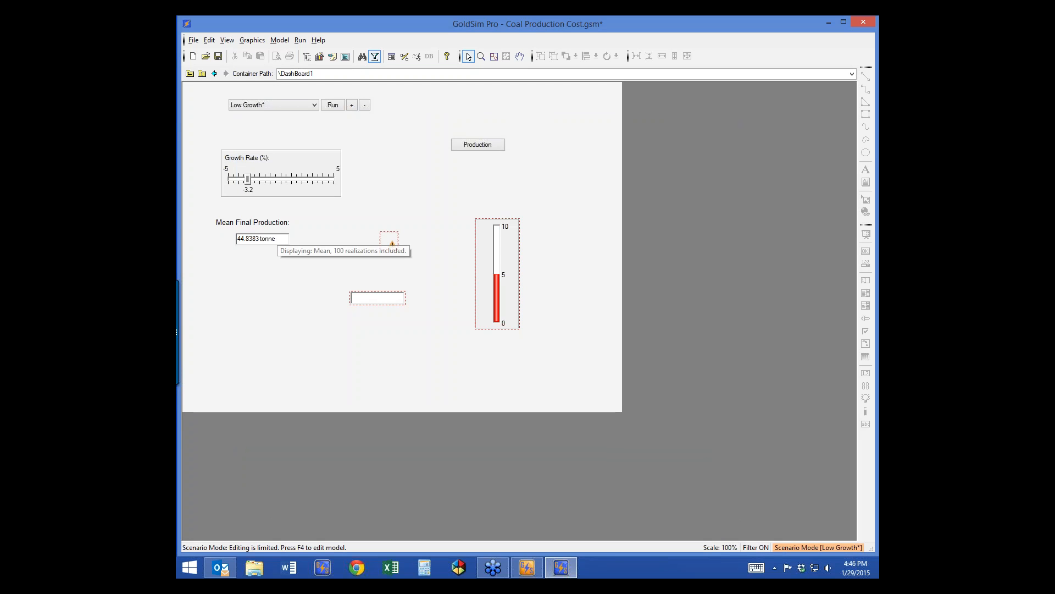
Step: Return to edit mode and review the Mean Final Production result box without changes
key("F4")
key("Return")
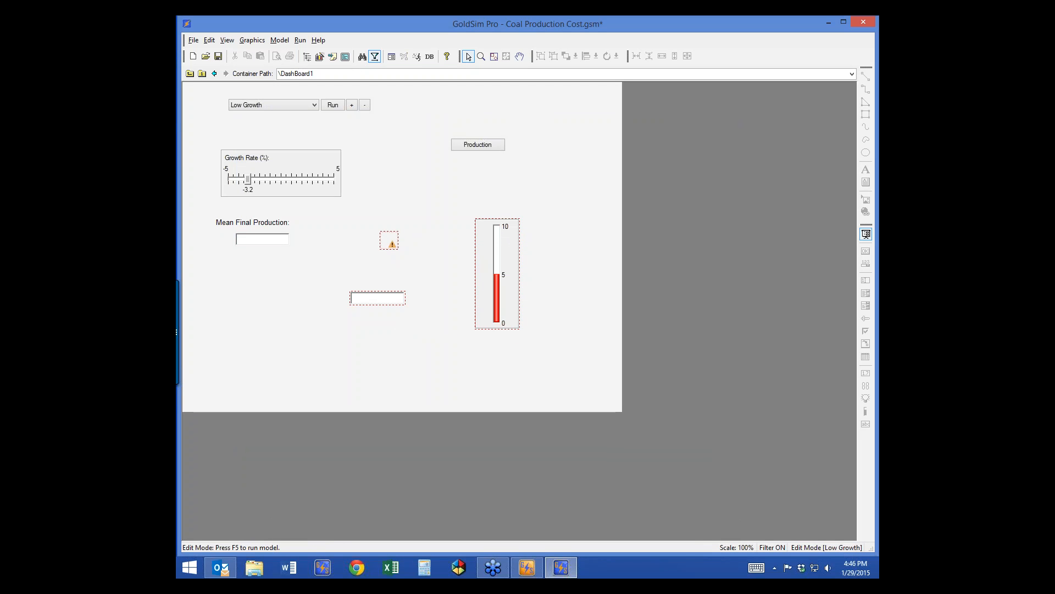
left_click(866, 234)
double_click(263, 239)
left_click(606, 239)
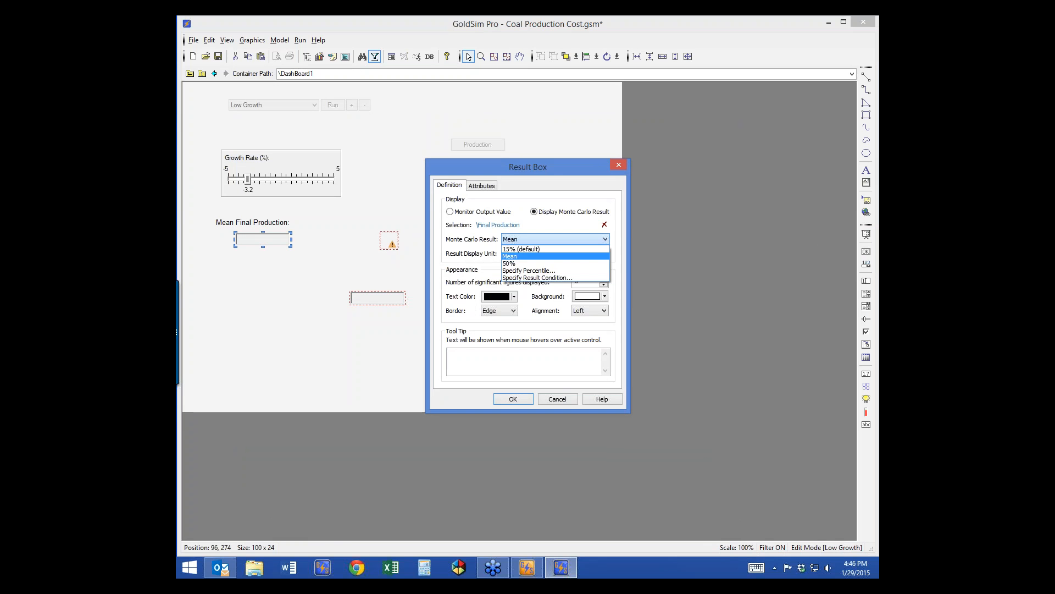
left_click(557, 399)
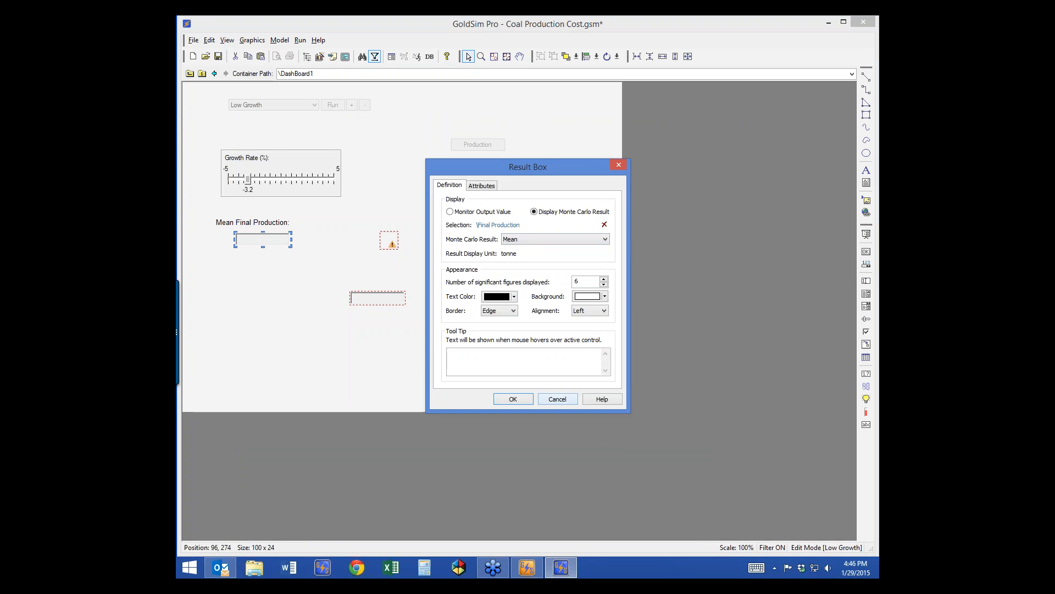
left_click(513, 399)
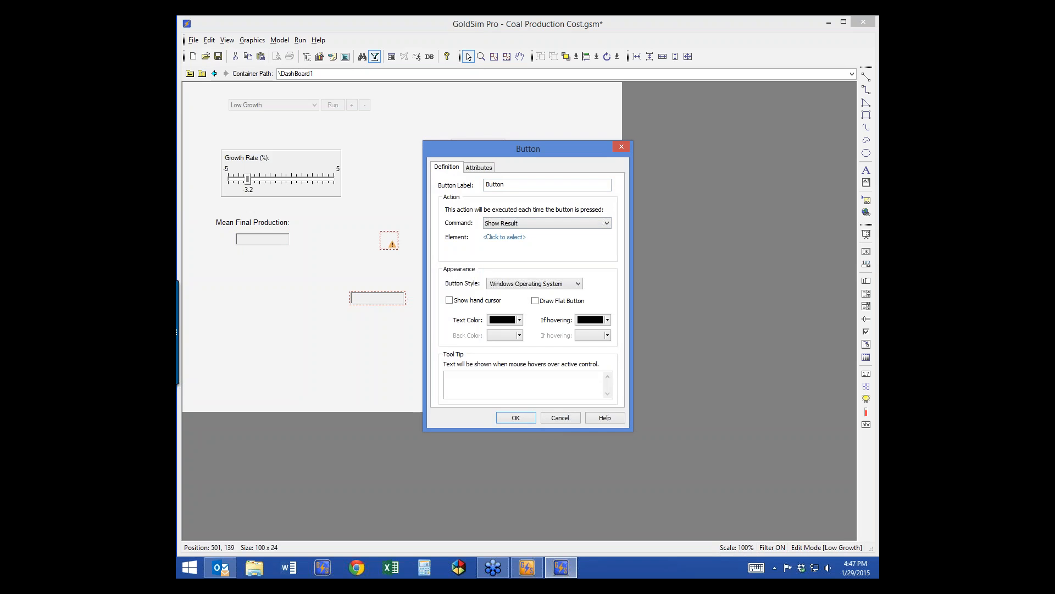
Step: Add a dashboard button that shows the Final Production result
left_click(504, 237)
double_click(497, 221)
key("Return")
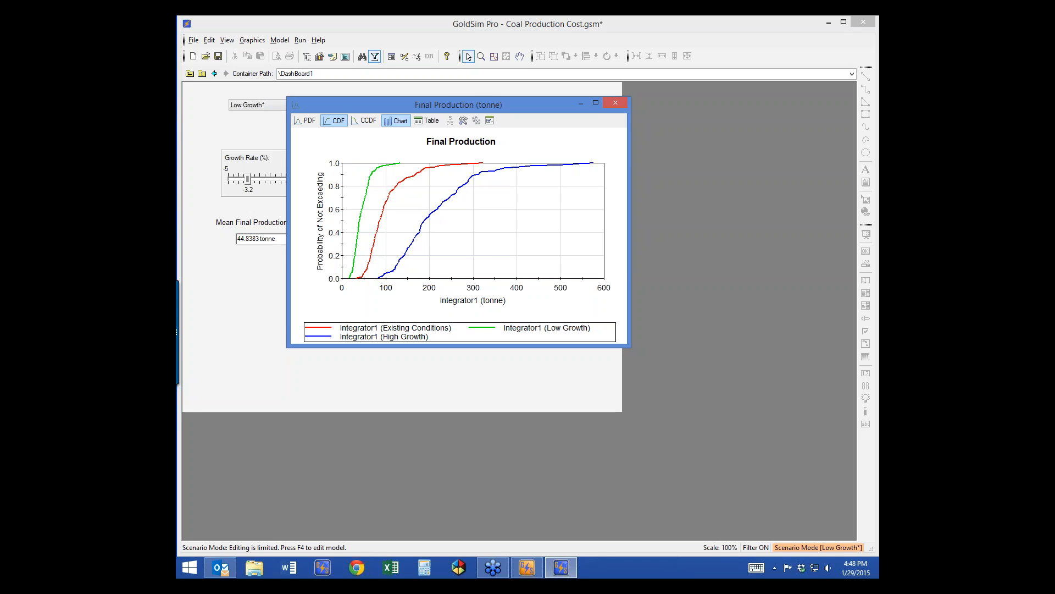
Step: Close the Final Production chart and go back to the top-level model graph in edit mode
left_click(615, 102)
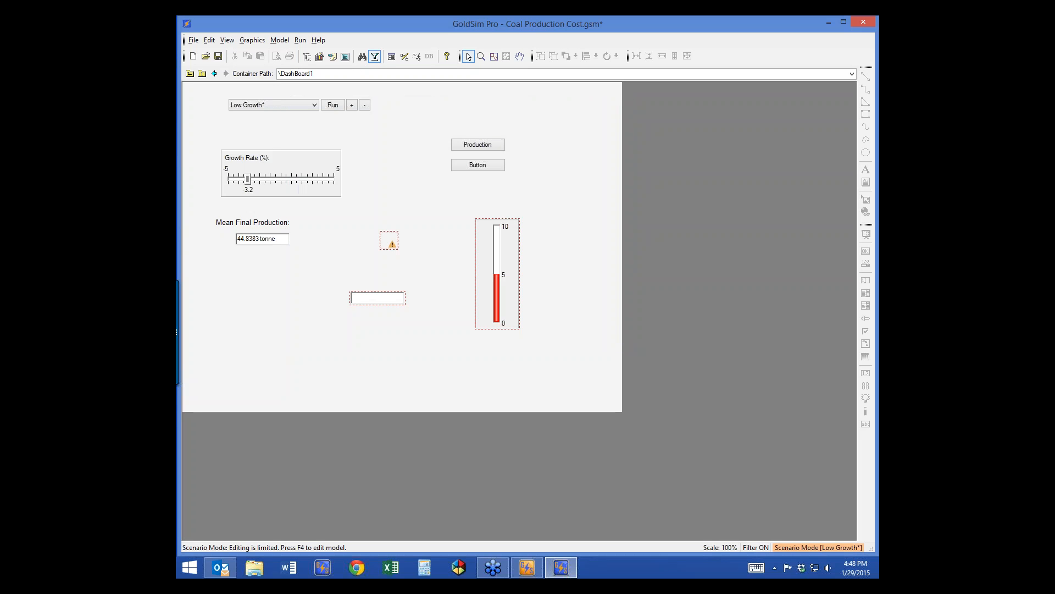
key("F4")
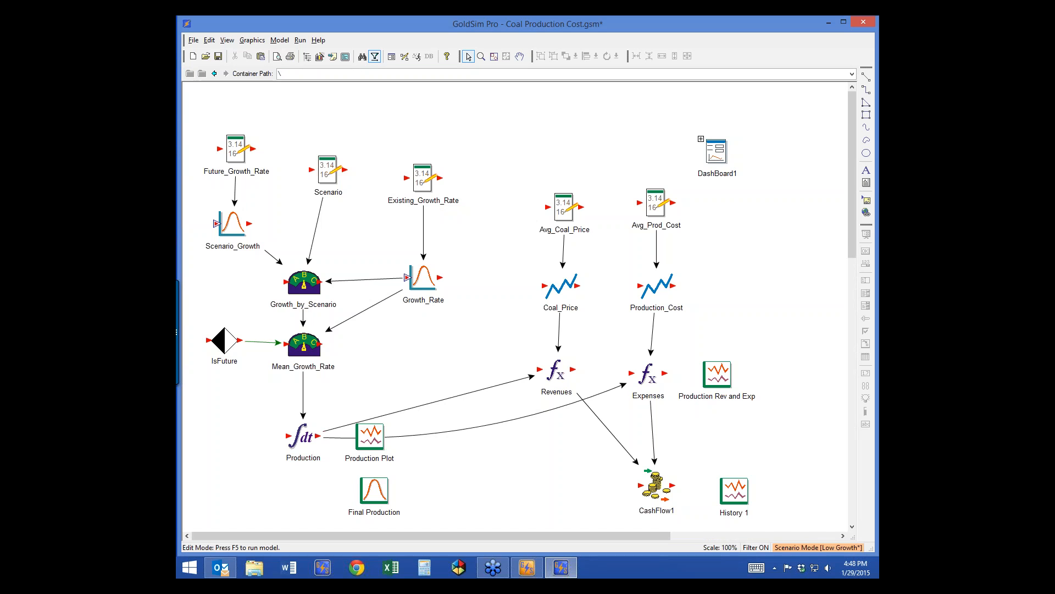
Step: In edit mode, set Production Rev and Exp to export results to MS-Excel and browse for the workbook
key("F4")
key("Return")
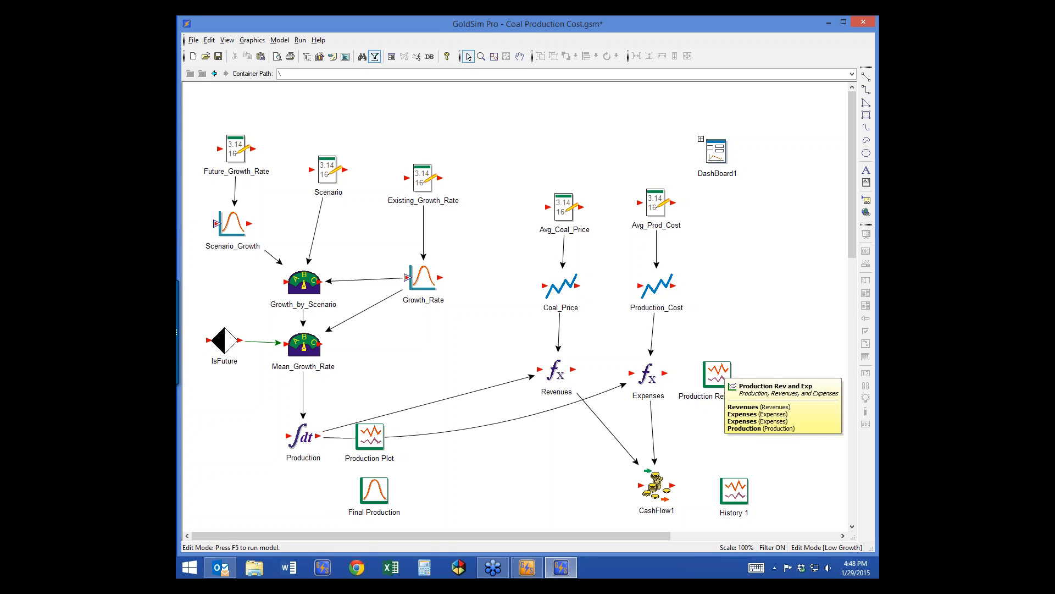
double_click(717, 374)
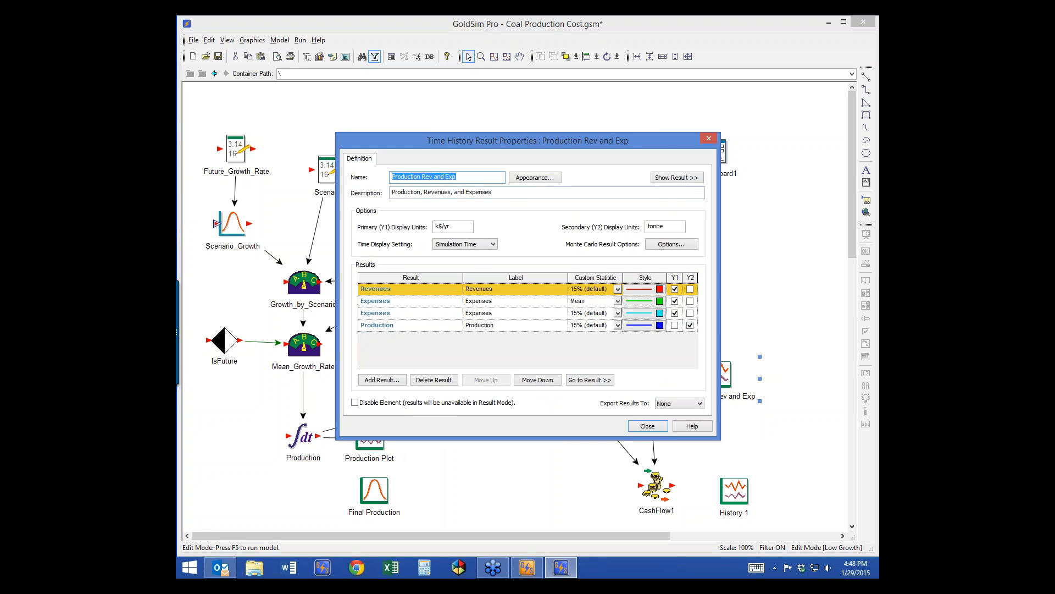
left_click_drag(550, 141, 493, 96)
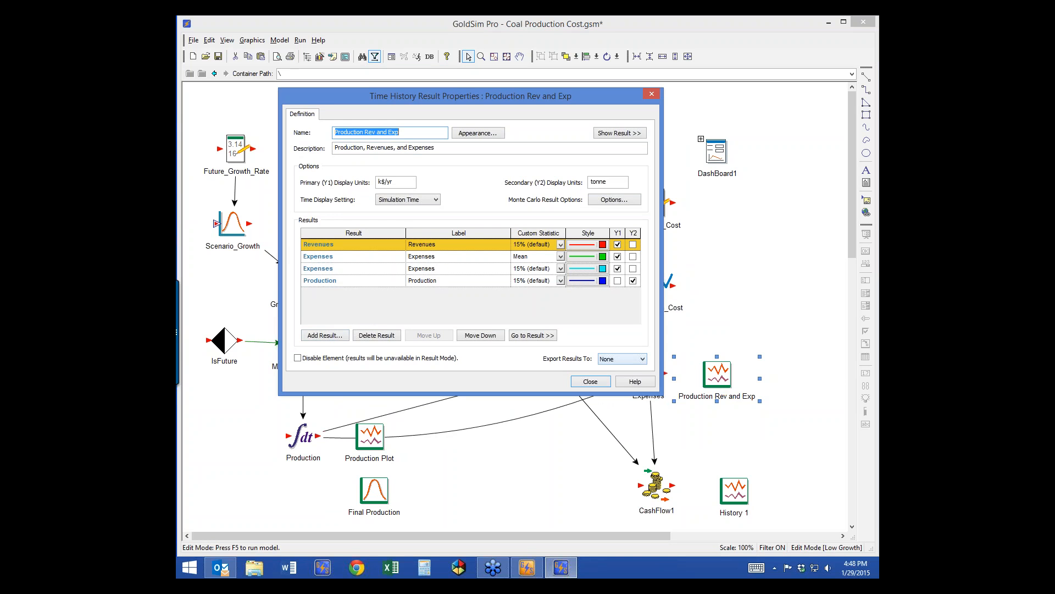
left_click(623, 358)
left_click(616, 374)
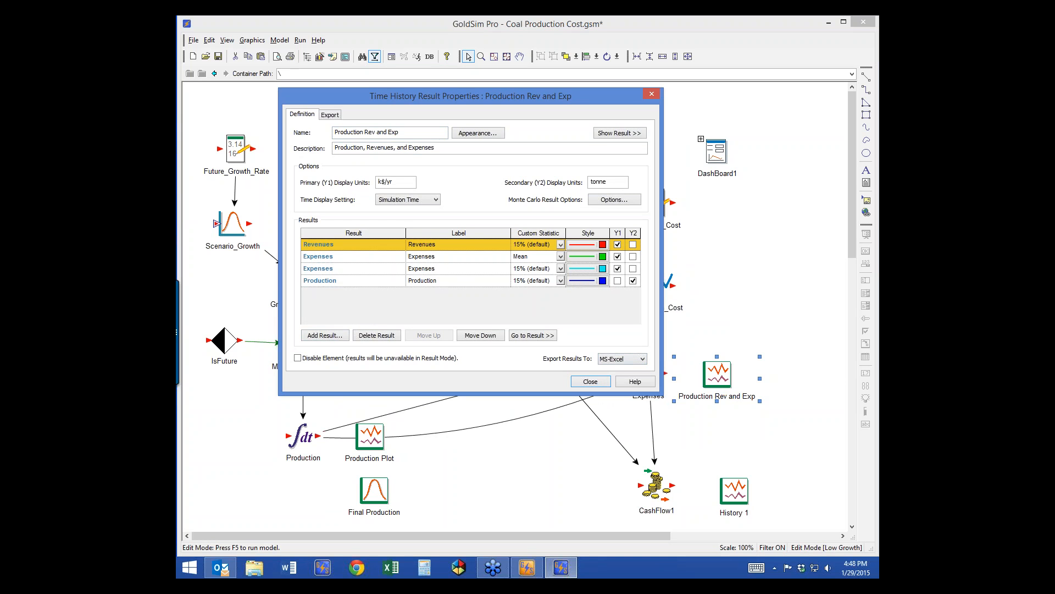
left_click(330, 115)
left_click(615, 144)
left_click(622, 156)
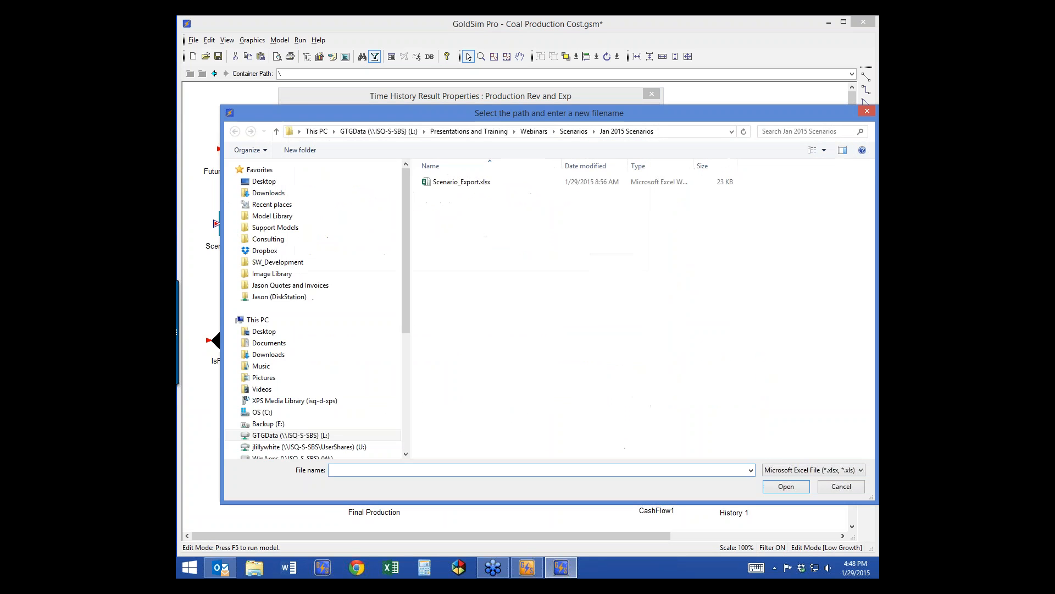
Step: Name the export workbook Scenario_Export2.xlsx, based on the existing Scenario_Export.xlsx
left_click(461, 182)
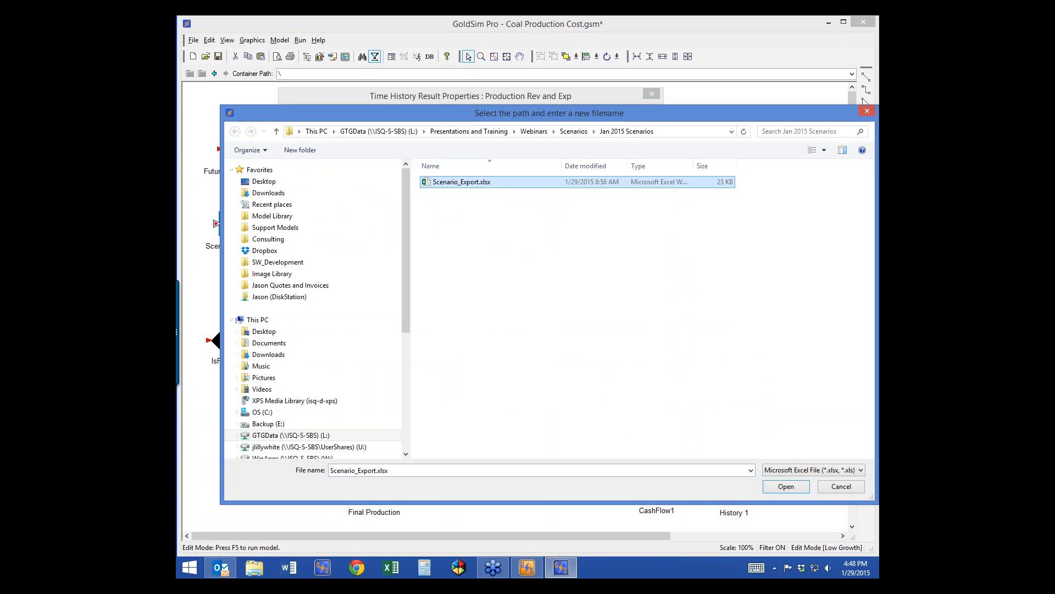
left_click(380, 470)
left_click(376, 470)
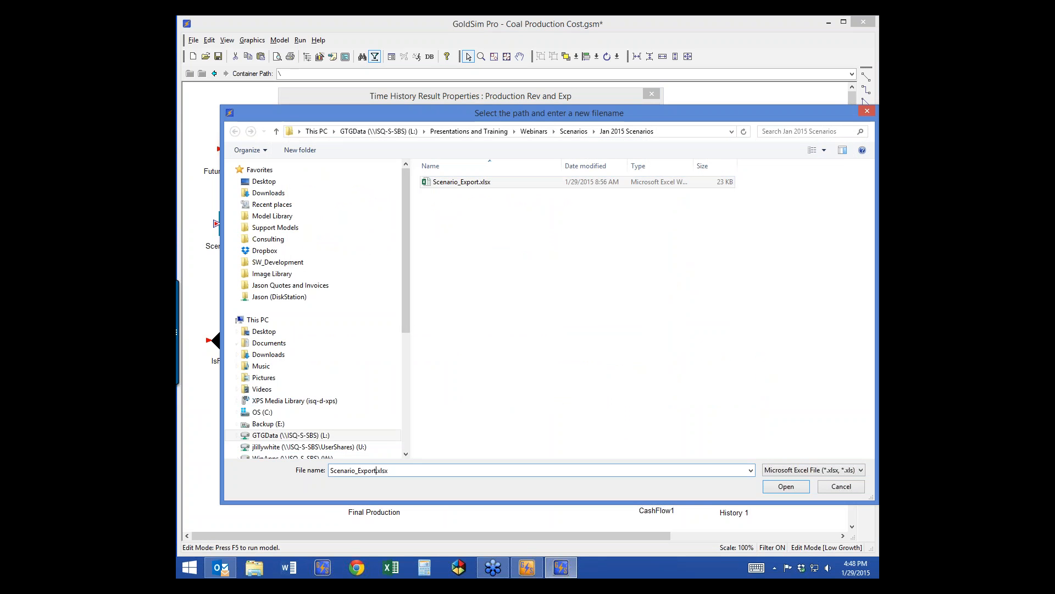
type("2")
key("Return")
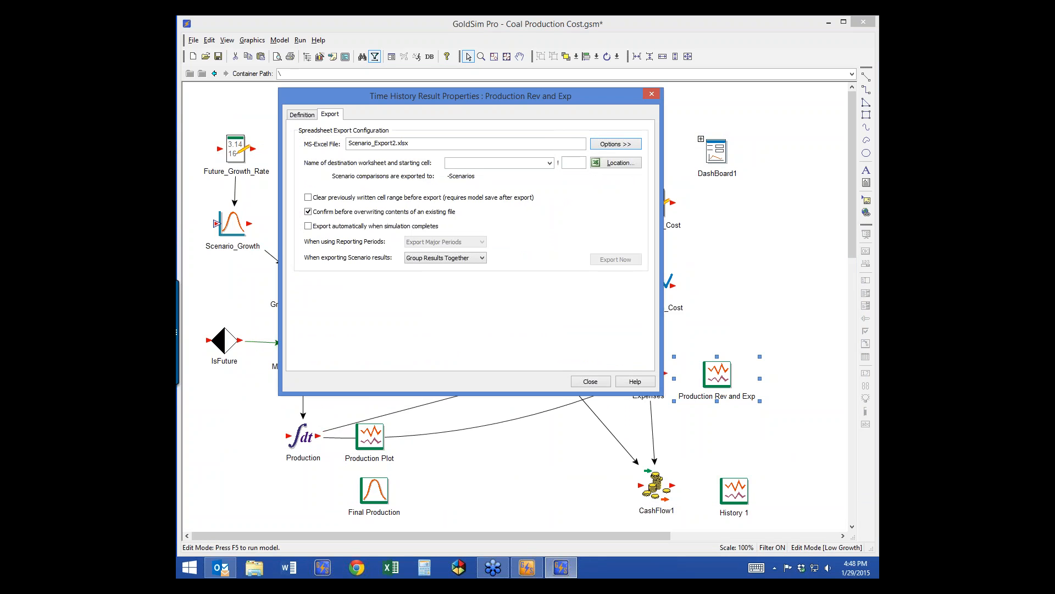
Step: Set the destination worksheet to Sheet1, starting at cell a4
left_click(550, 164)
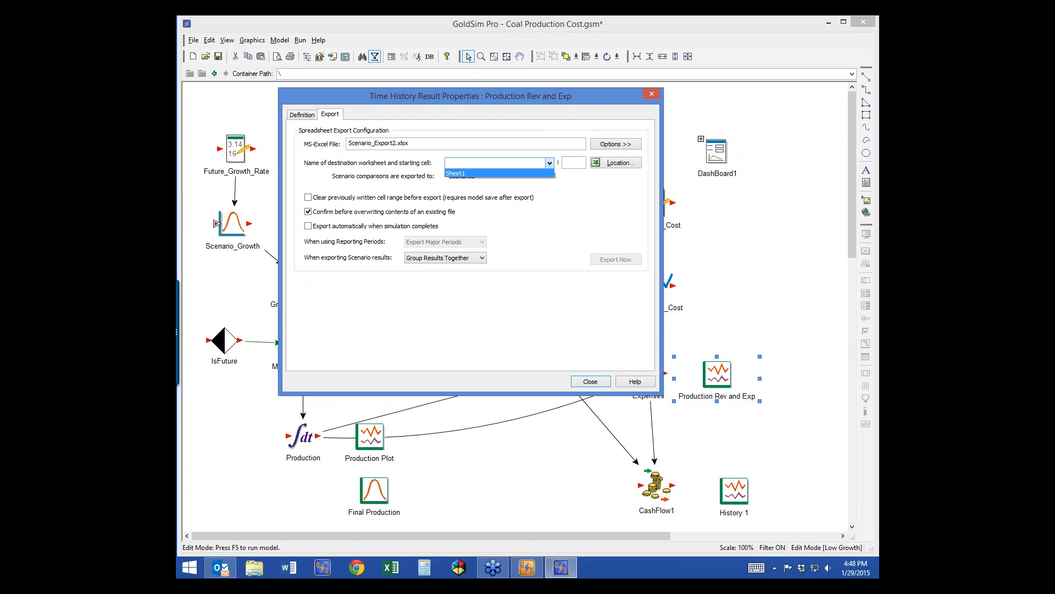
left_click(499, 173)
left_click(574, 162)
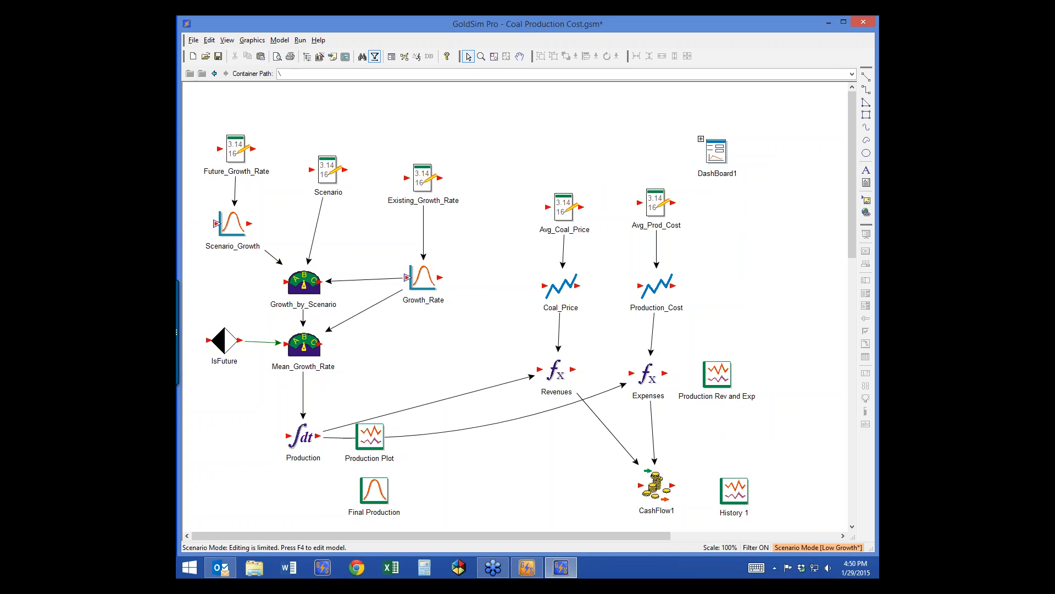
Step: Open DashBoard1, then return to the top level and check Production Rev and Exp's export settings
double_click(717, 152)
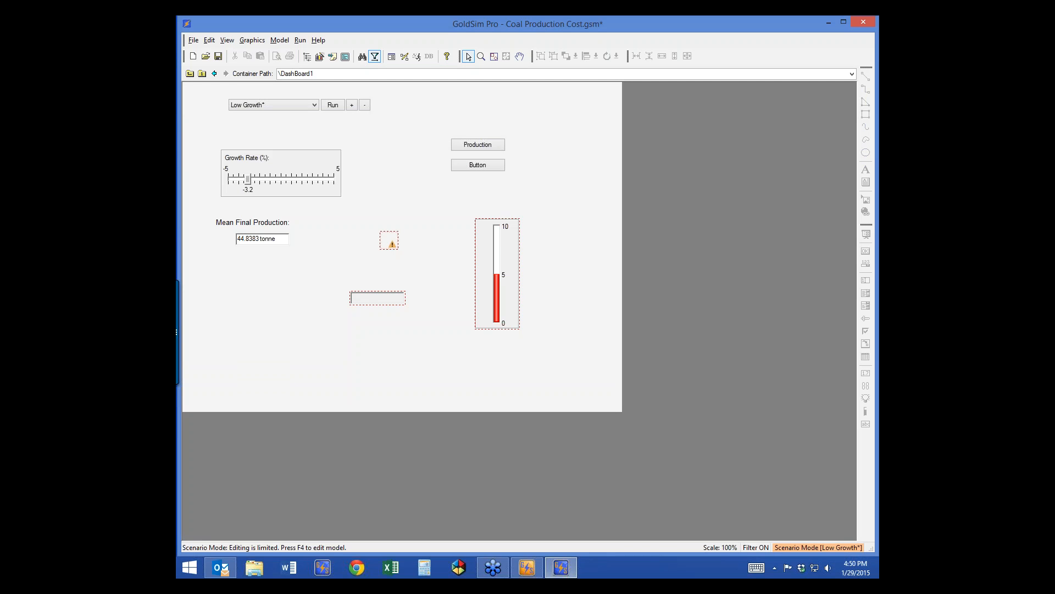
left_click(190, 74)
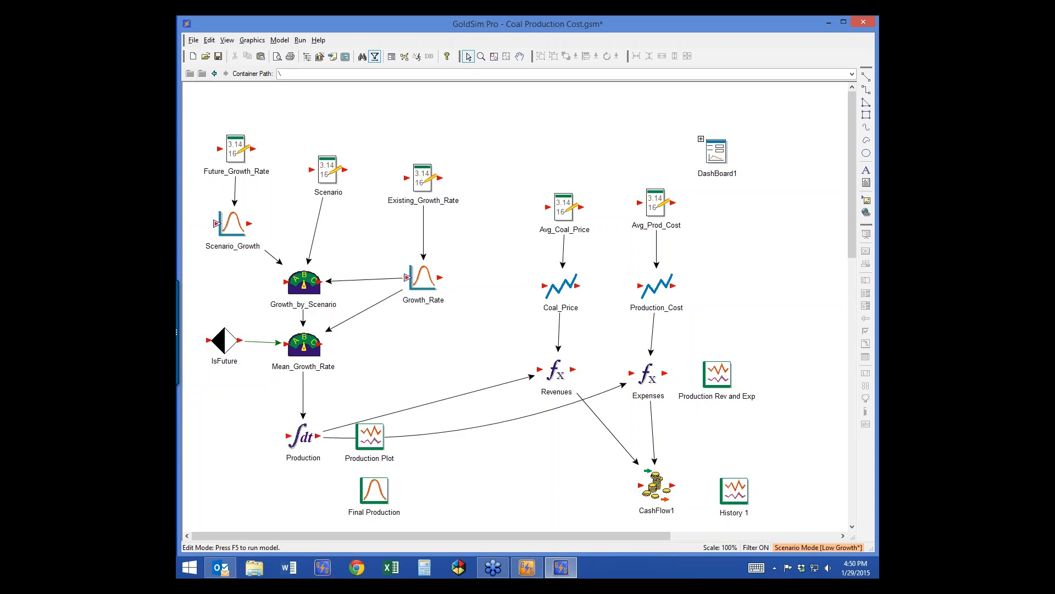
double_click(718, 375)
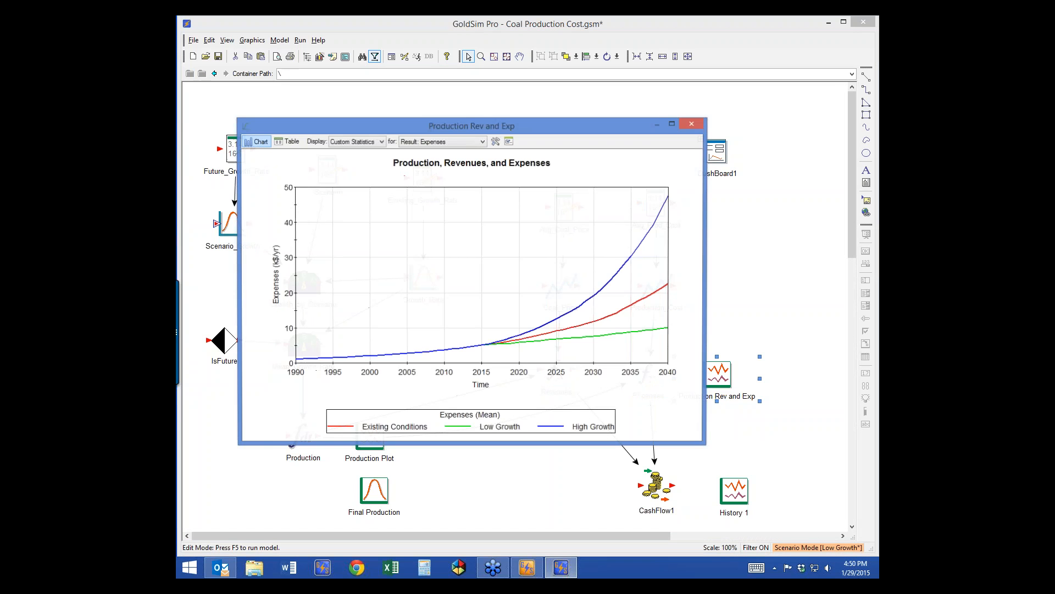
left_click(509, 142)
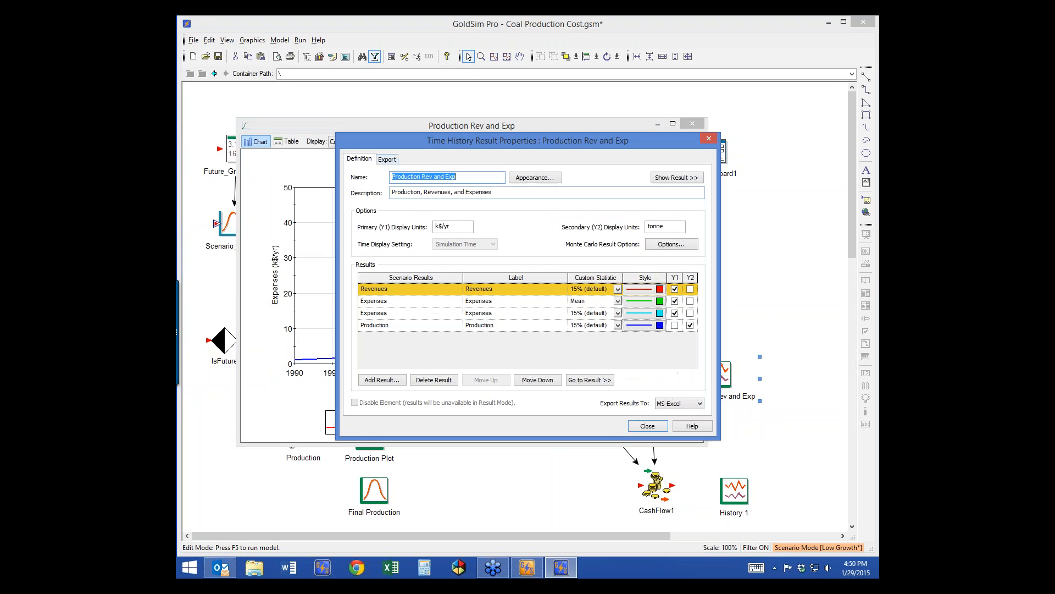
left_click(387, 159)
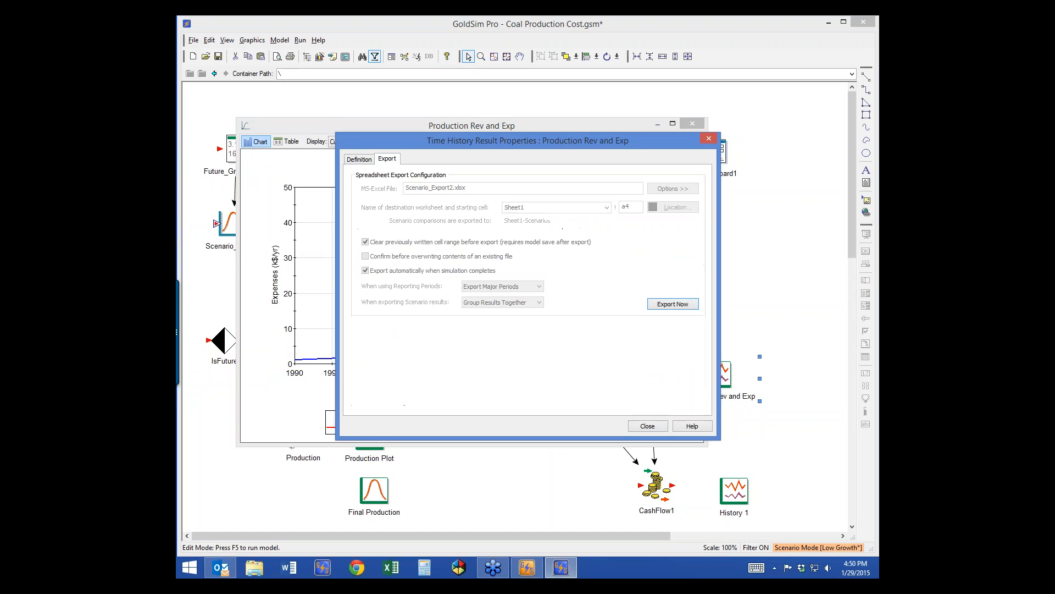
left_click(649, 426)
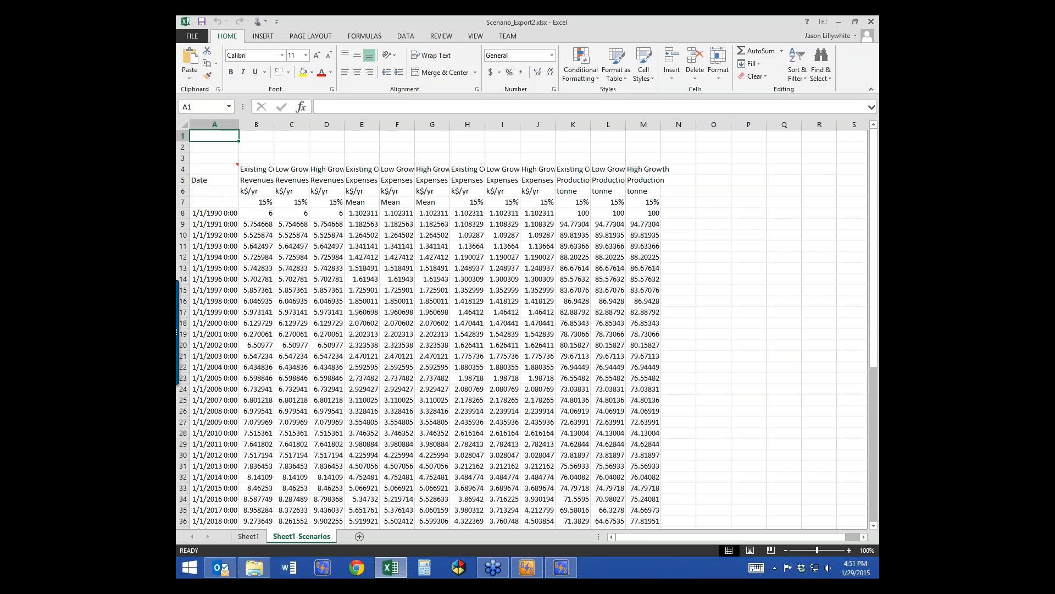
Step: View Sheet1 in Excel, then bring the GoldSim model back to the front
left_click(249, 536)
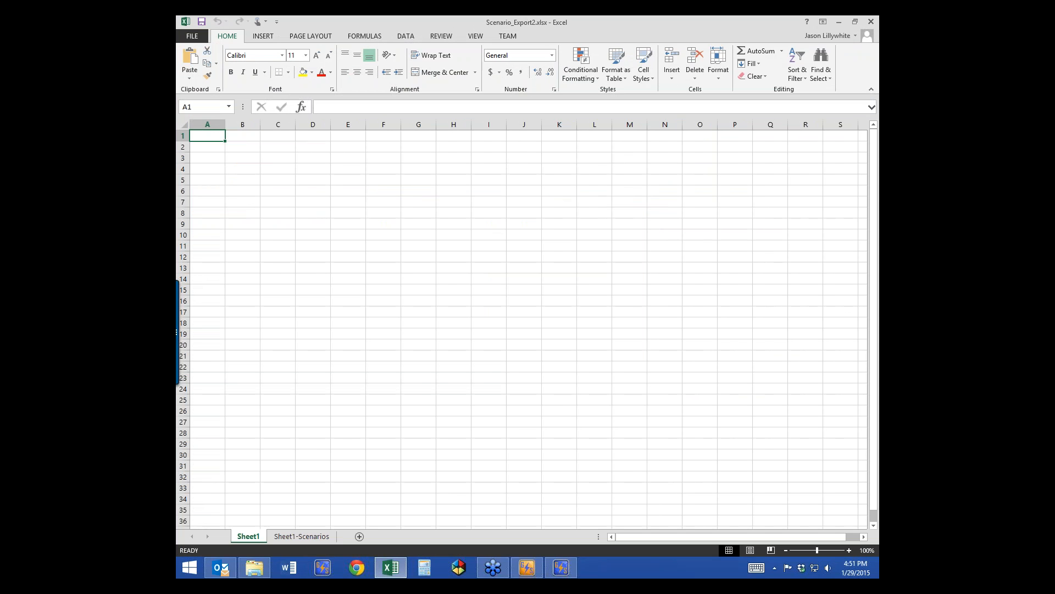
left_click(561, 567)
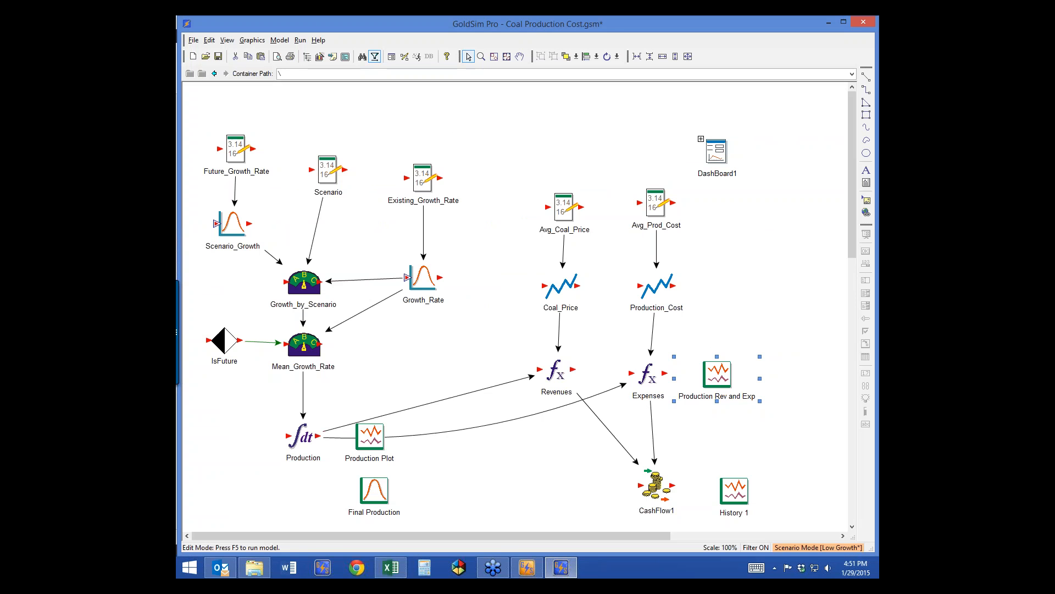
Step: Review the Production Rev and Exp result's spreadsheet export settings, then return to Scenario_Export2.xlsx
double_click(717, 375)
left_click(510, 142)
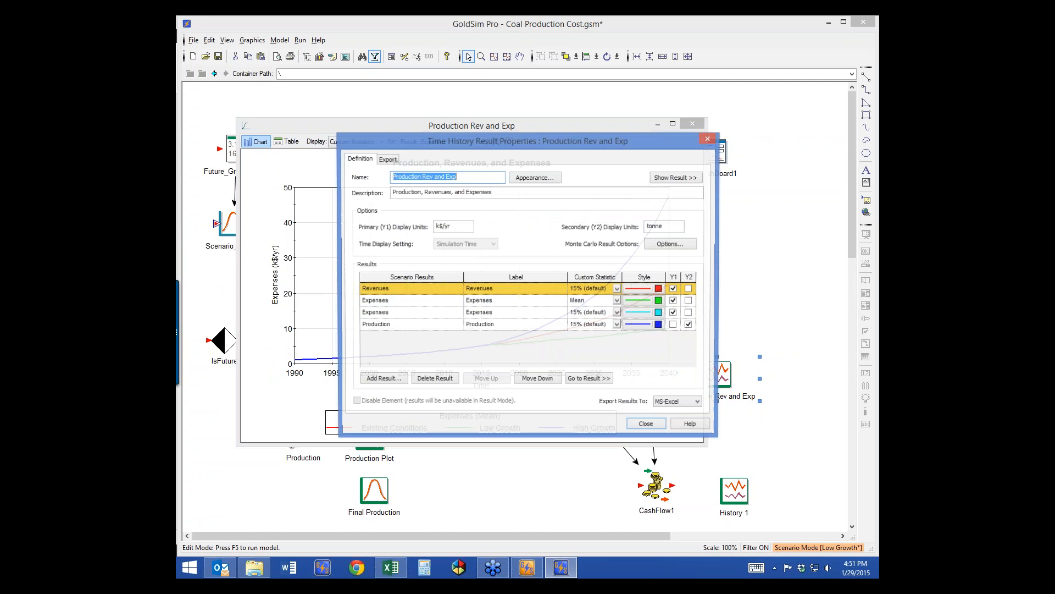
left_click(387, 159)
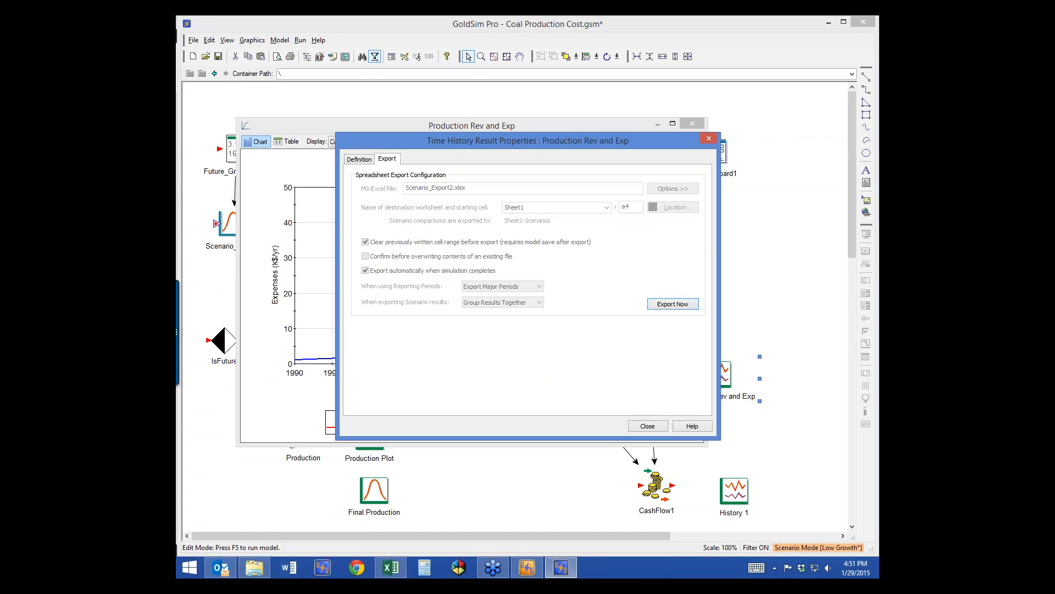
left_click(390, 568)
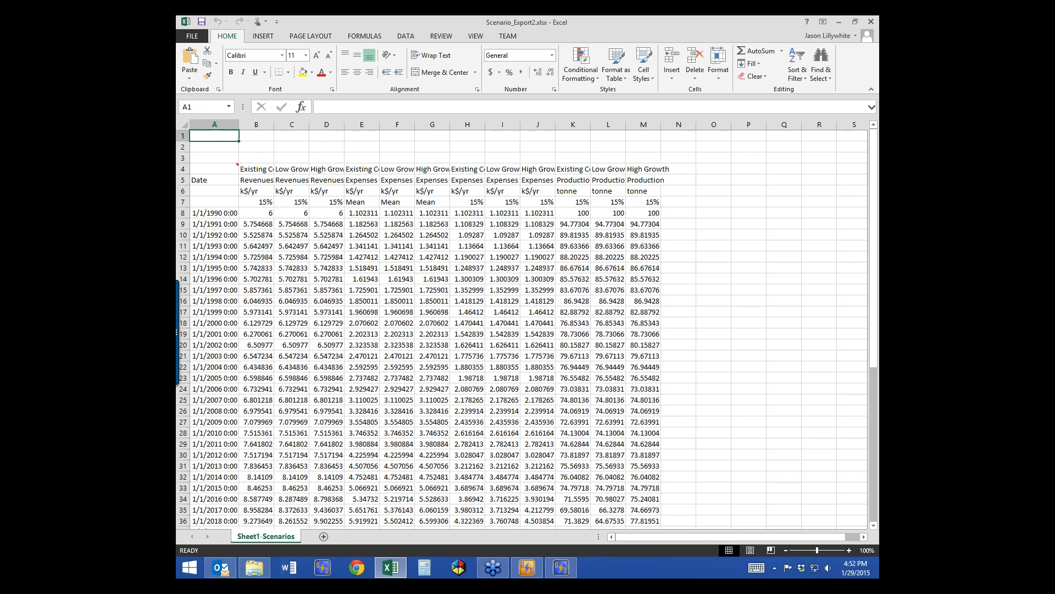
Step: Check cell C12 and the Revenues headers B5:D5 against GoldSim's export settings
left_click(292, 257)
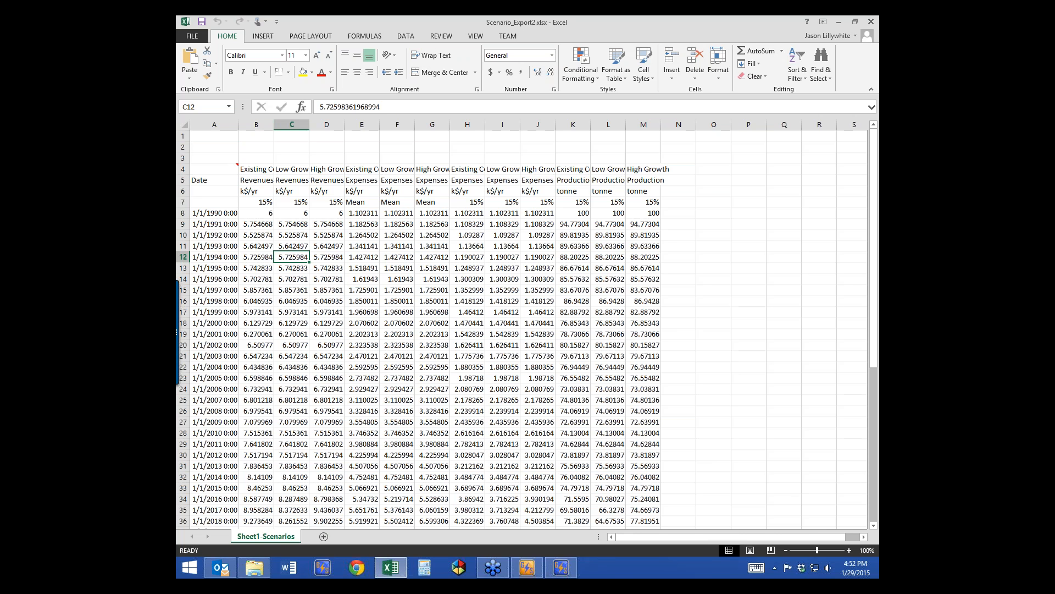
left_click_drag(257, 180, 326, 180)
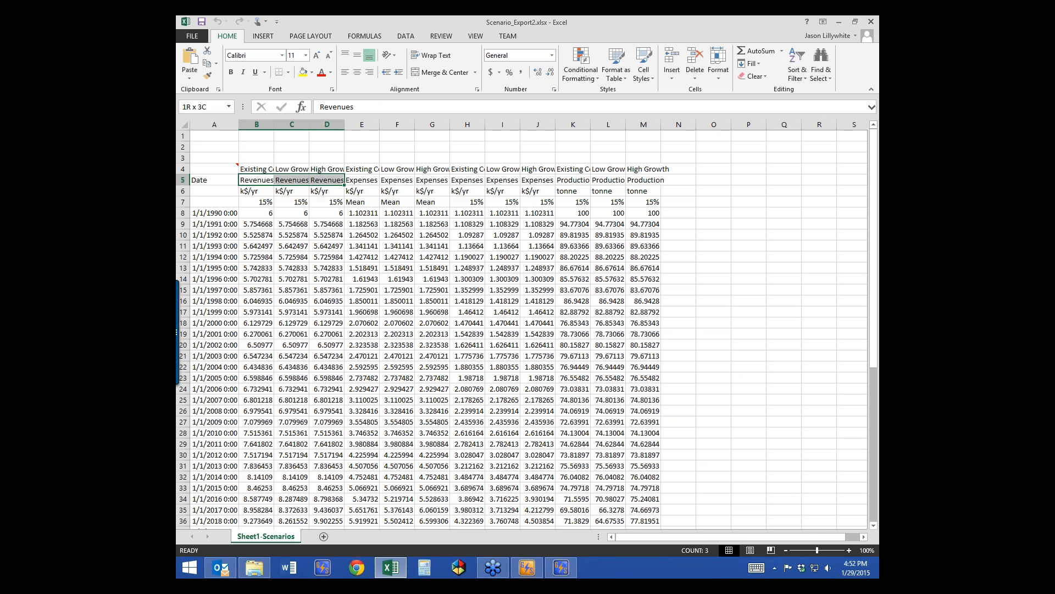
key("alt+Tab")
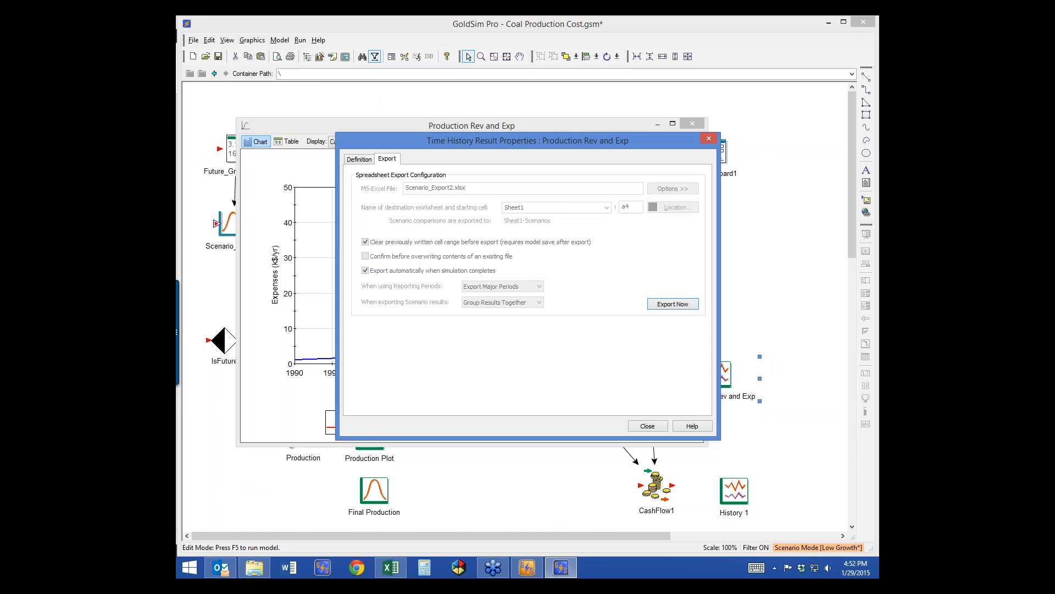
key("alt+Tab")
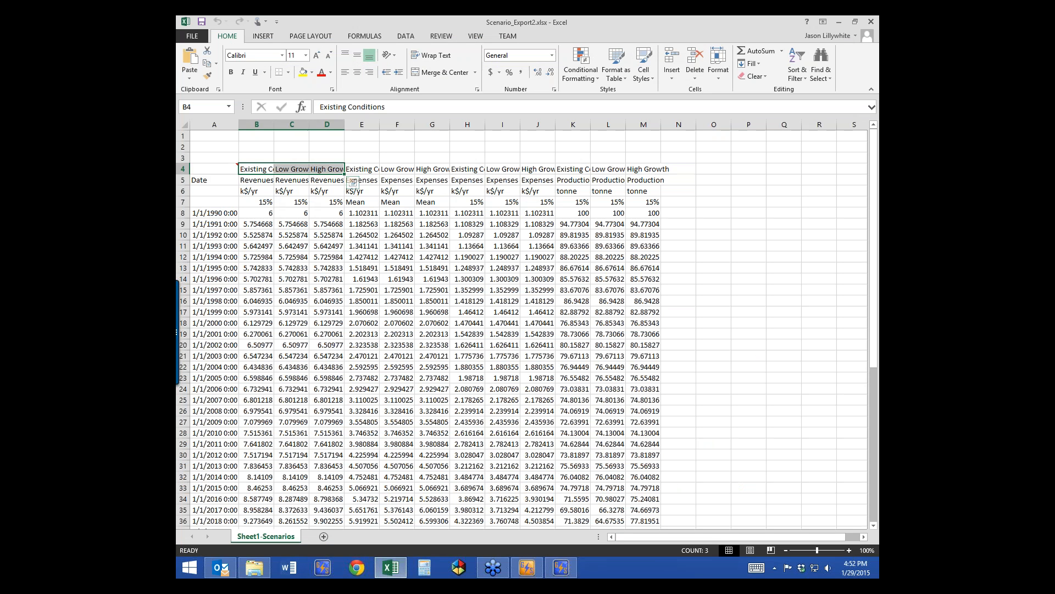
Step: Inspect the grouped Revenues headers B5:D5 and scenario names B4:D4, then close the Production Rev and Exp chart
left_click(256, 180)
left_click_drag(257, 180, 326, 180)
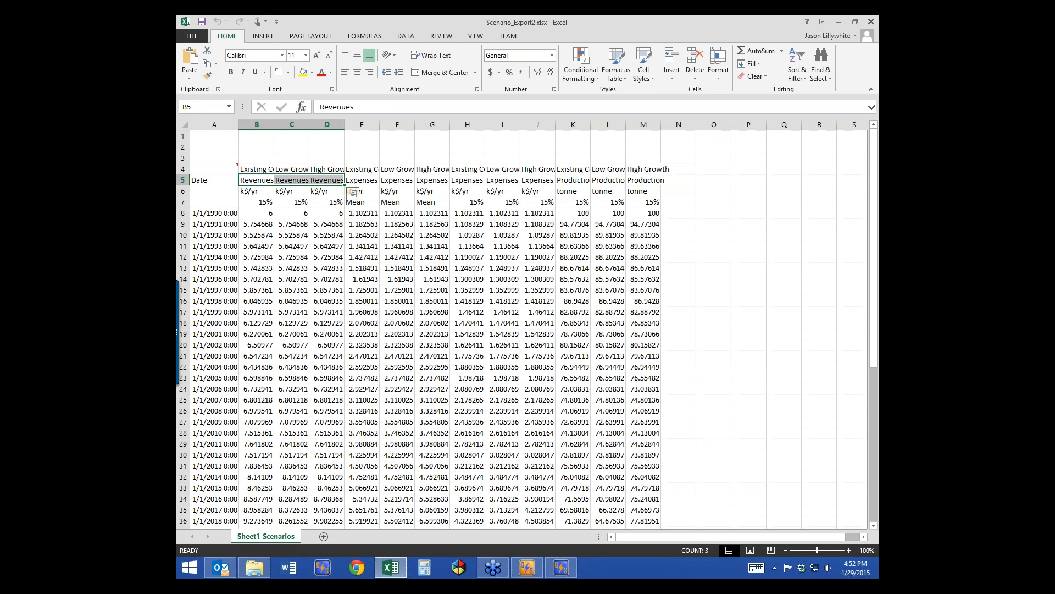
left_click_drag(256, 170, 433, 180)
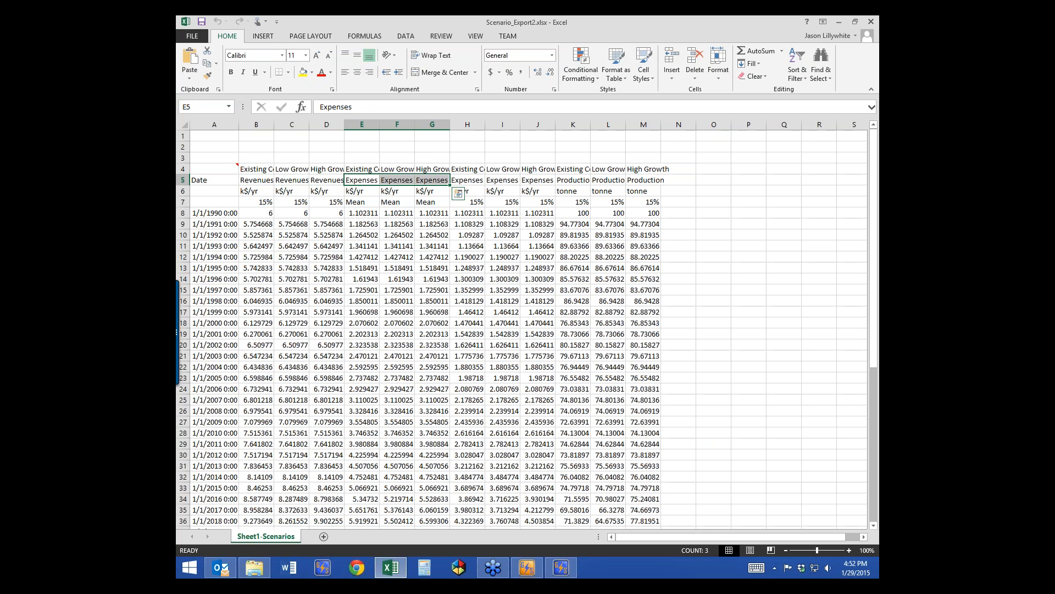
key("alt+Tab")
left_click(694, 122)
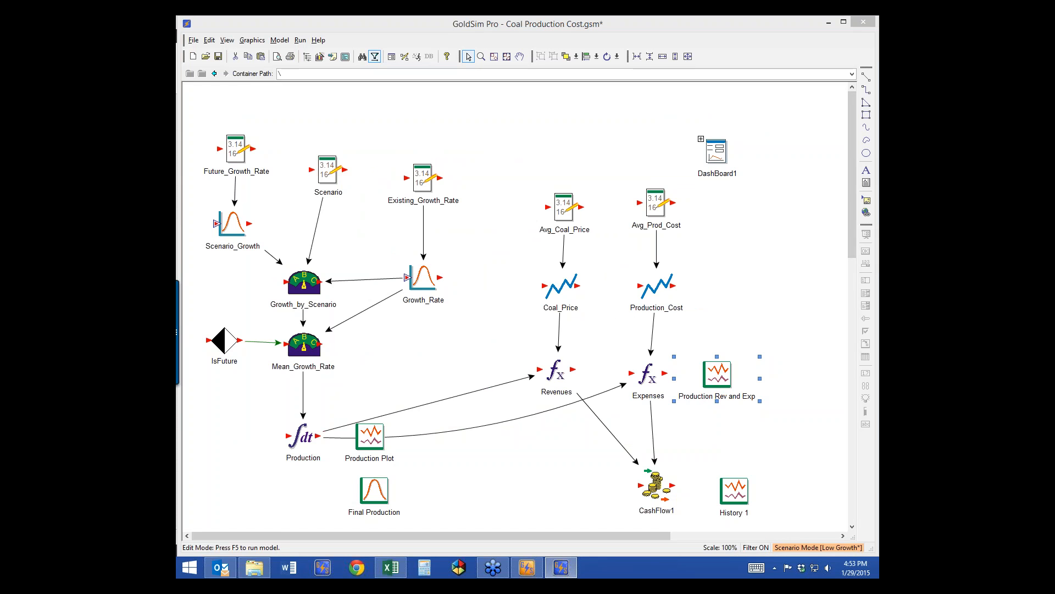
Step: View the defined scenarios, then bring up BGCv5.2.gsp in GoldSim Player and check its scenario list unchanged
left_click(694, 122)
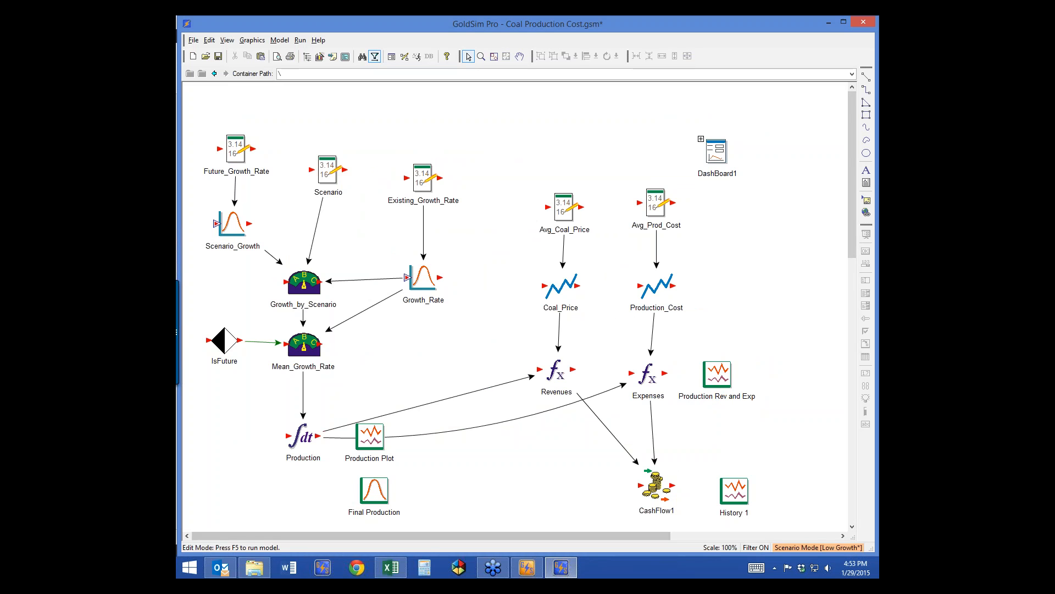
left_click(818, 548)
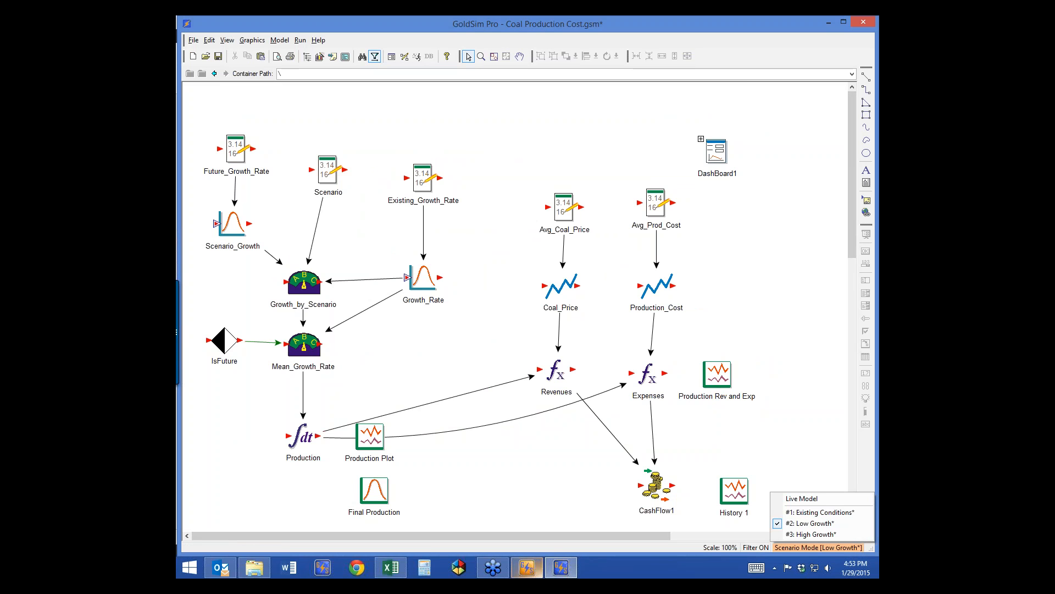
left_click(526, 567)
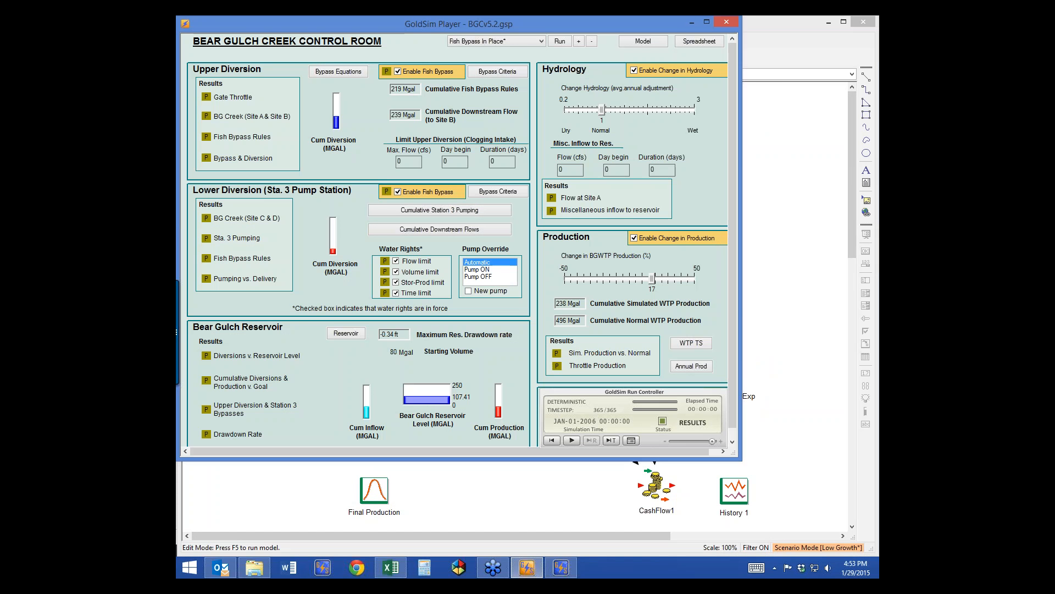
left_click(541, 41)
left_click(541, 41)
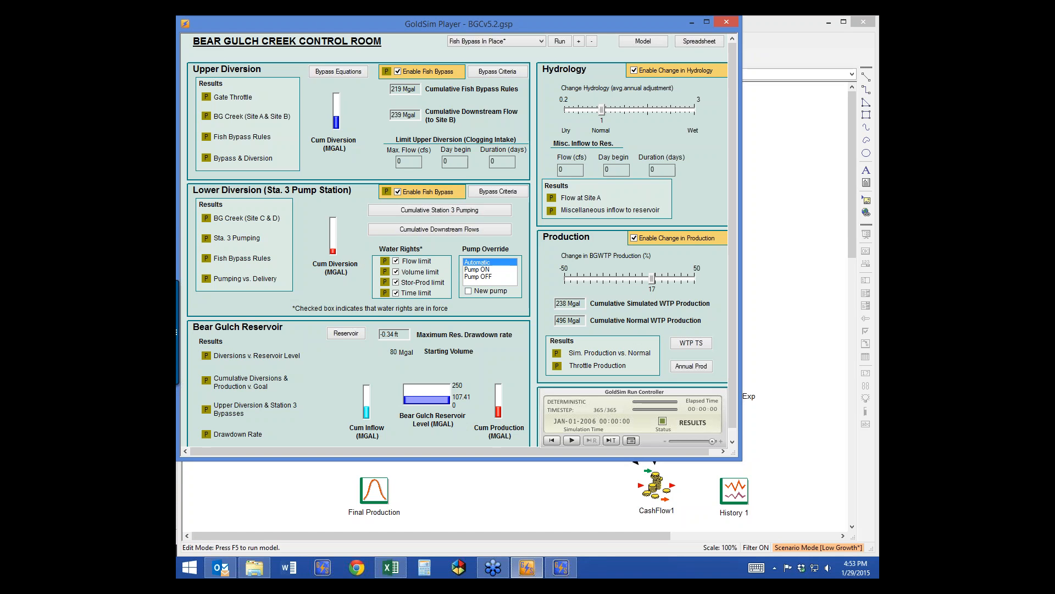